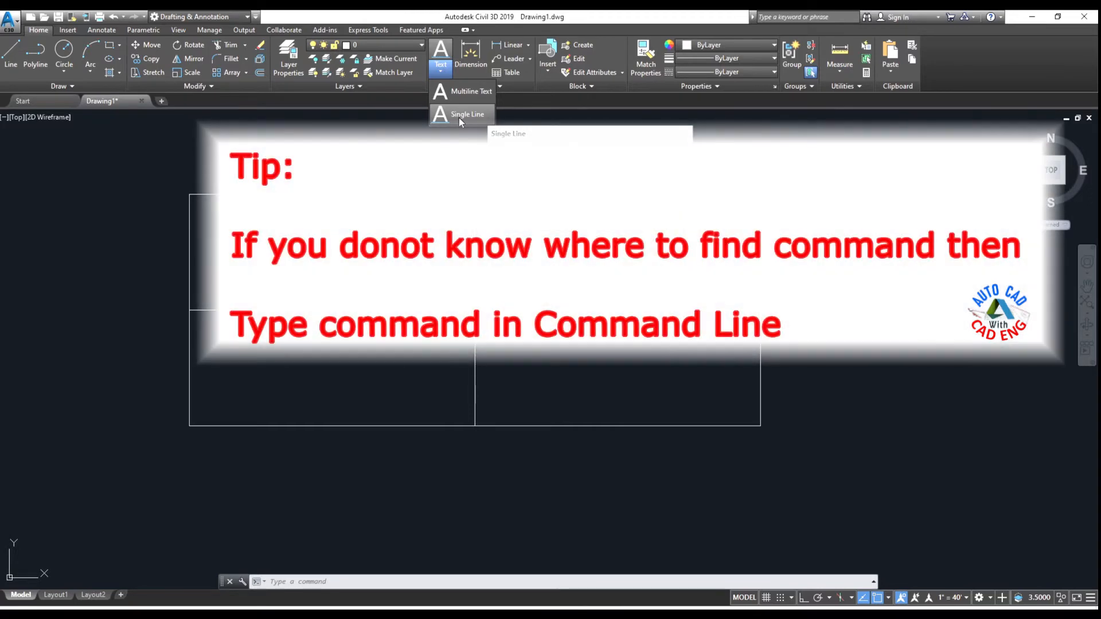
# Step: Place left-justified single-line text LEFT at the left end of the rectangle's horizontal midline, with height 0.5 and rotation 0
pyautogui.click(330, 581)
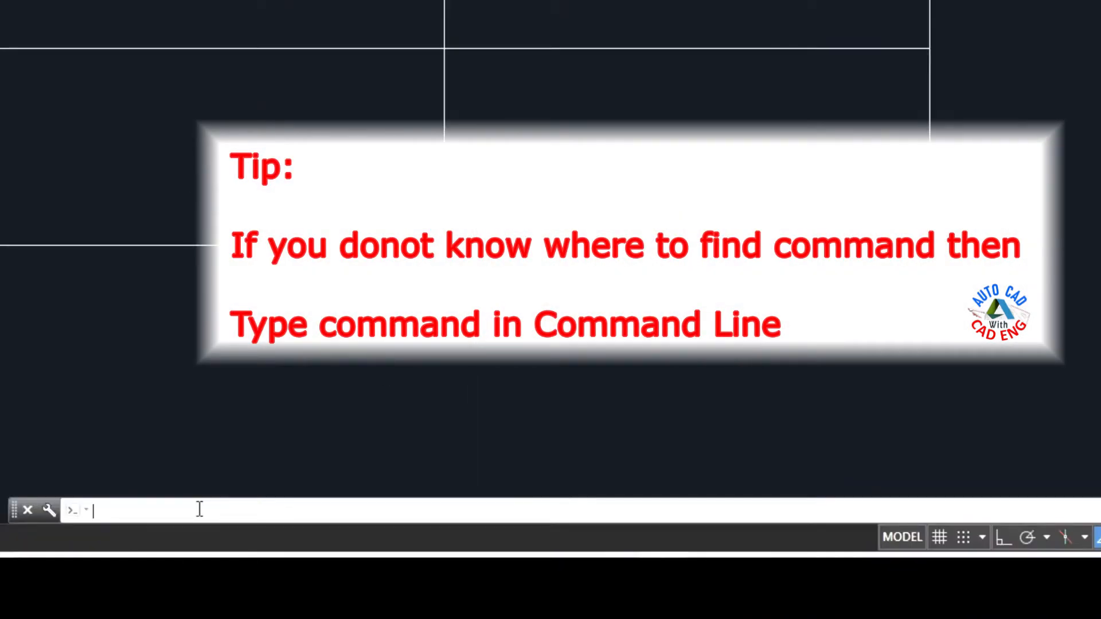
pyautogui.write('TEX')
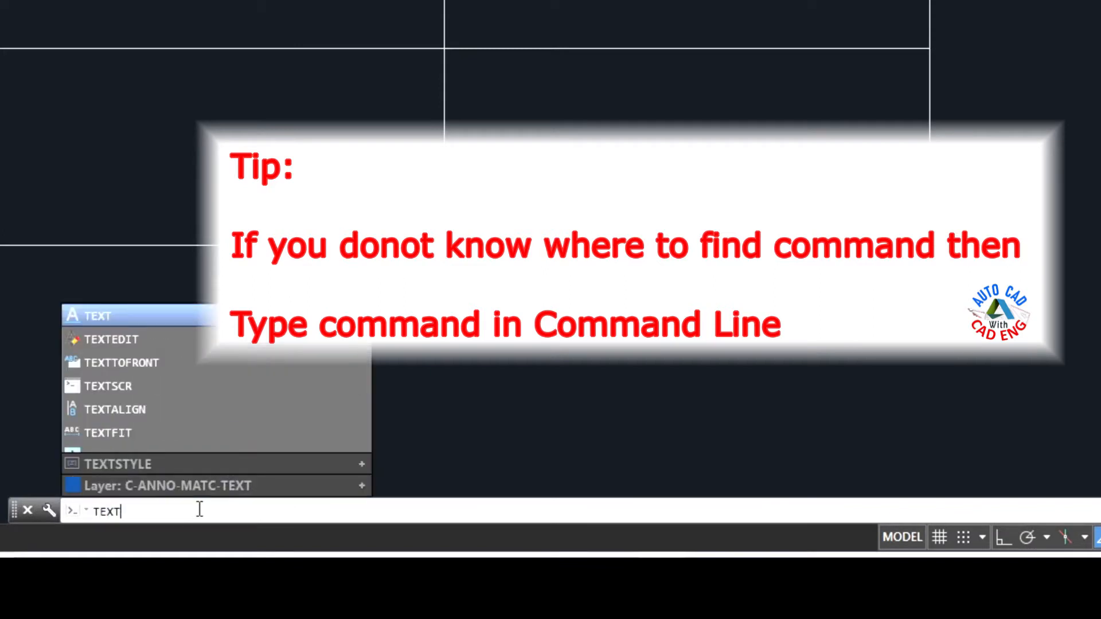
pyautogui.write('T')
pyautogui.press('Return')
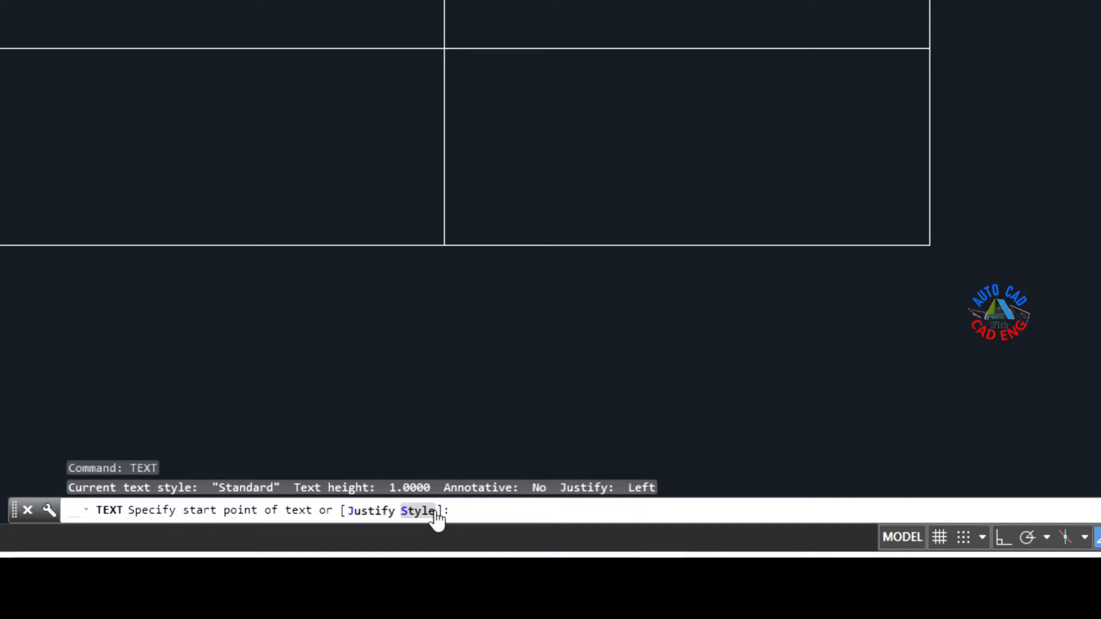
pyautogui.write('J')
pyautogui.press('Return')
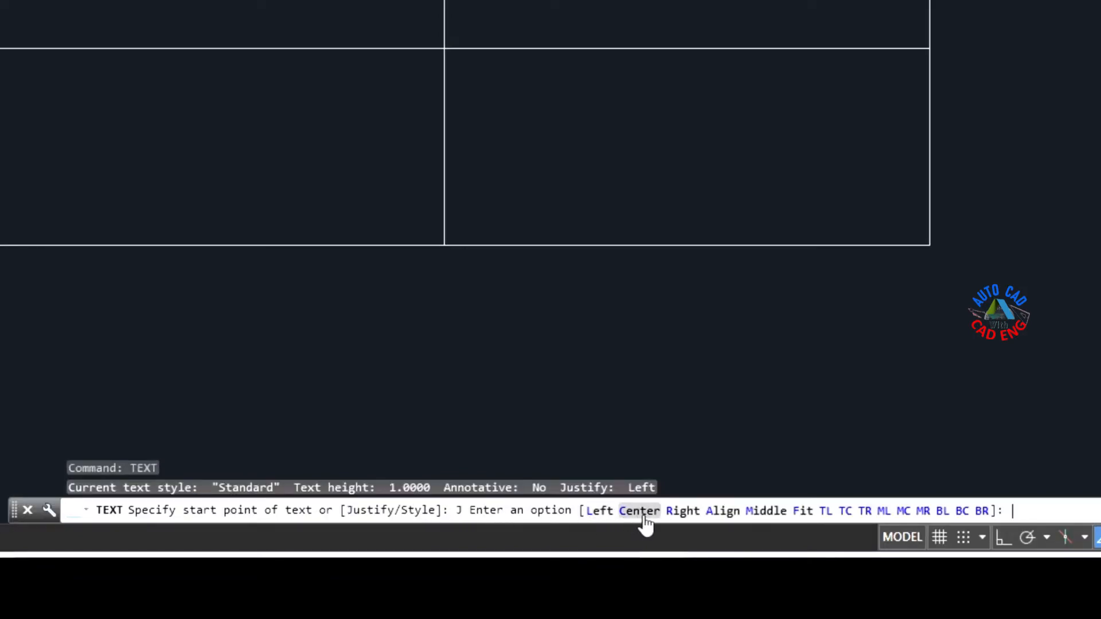
pyautogui.click(599, 512)
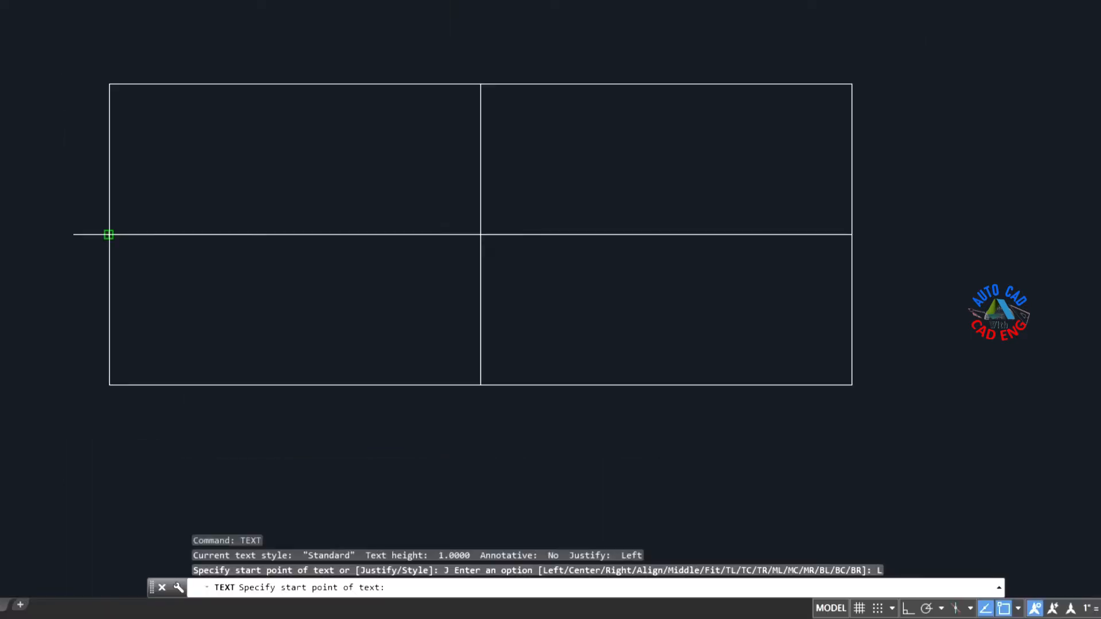
pyautogui.click(108, 234)
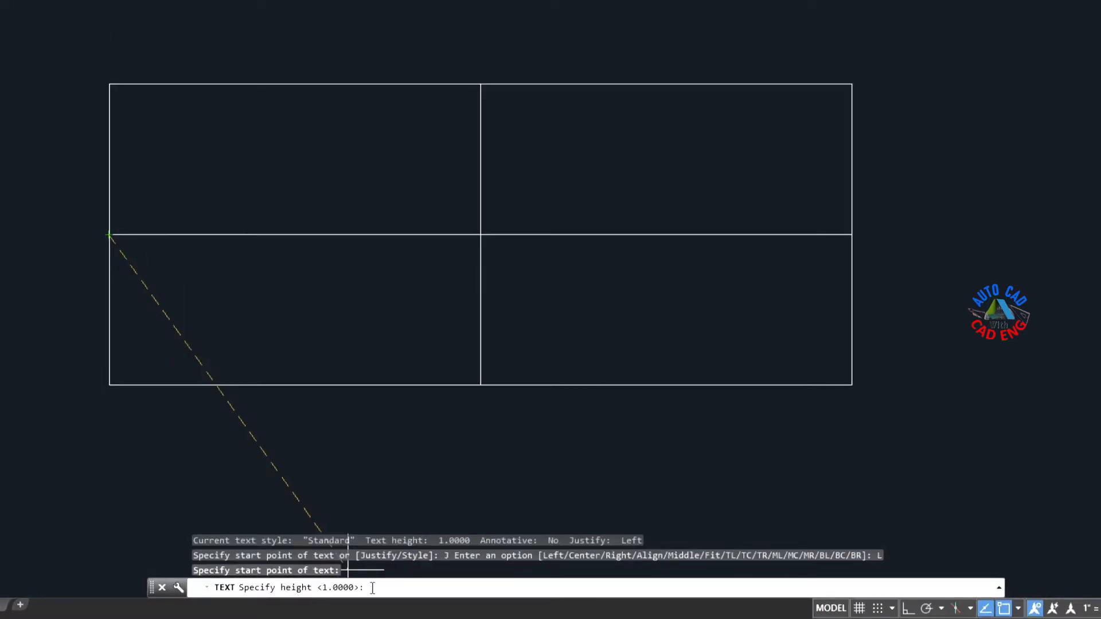
pyautogui.write('.5')
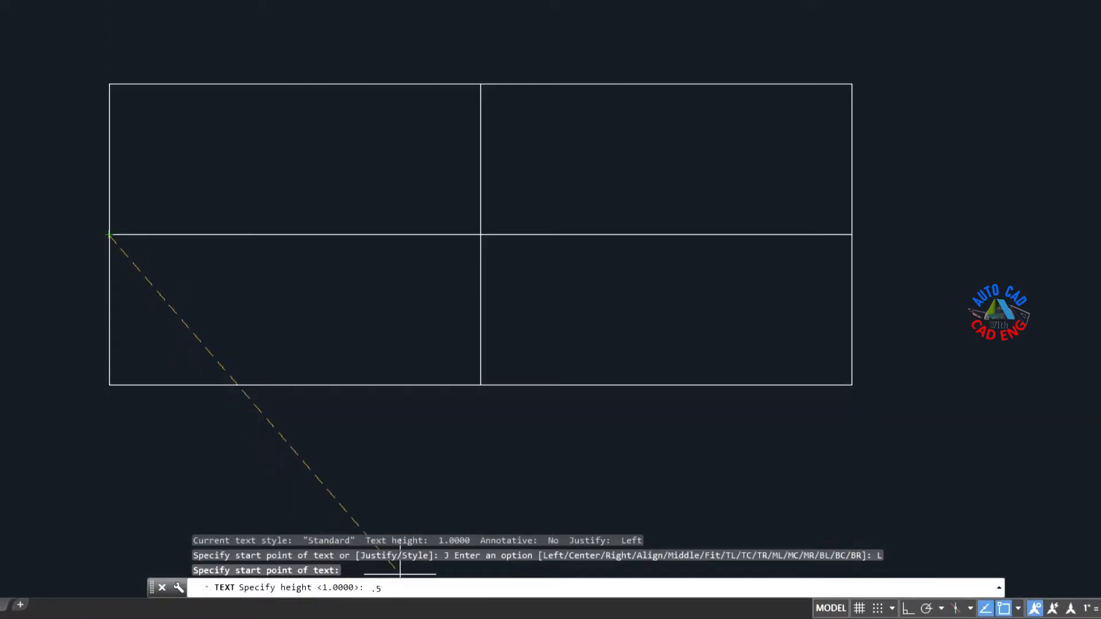
pyautogui.press('Return')
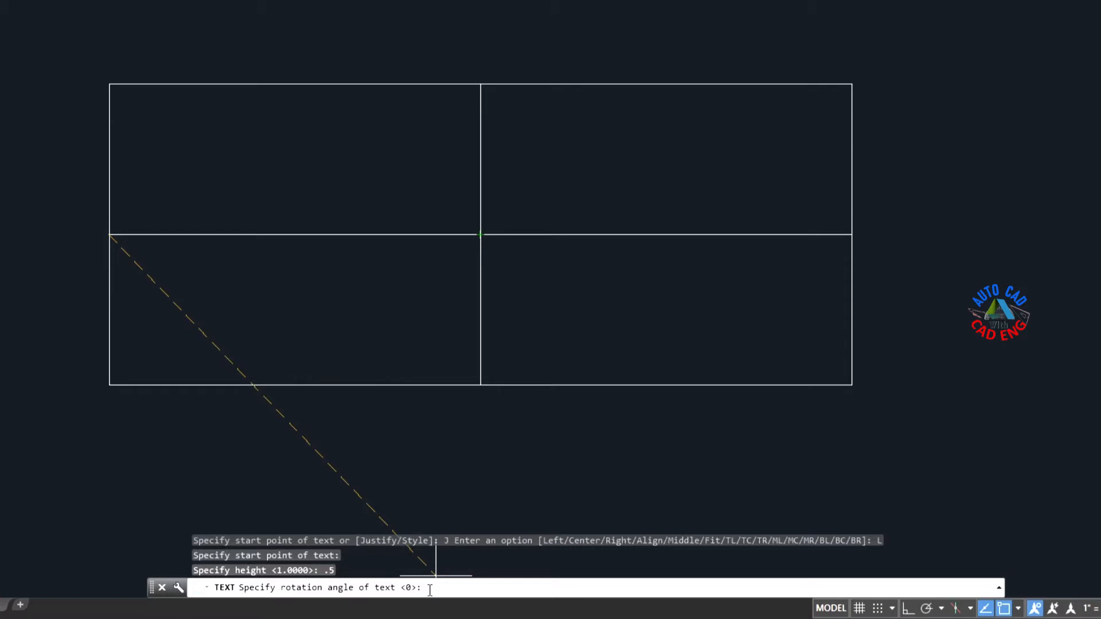
pyautogui.press('Return')
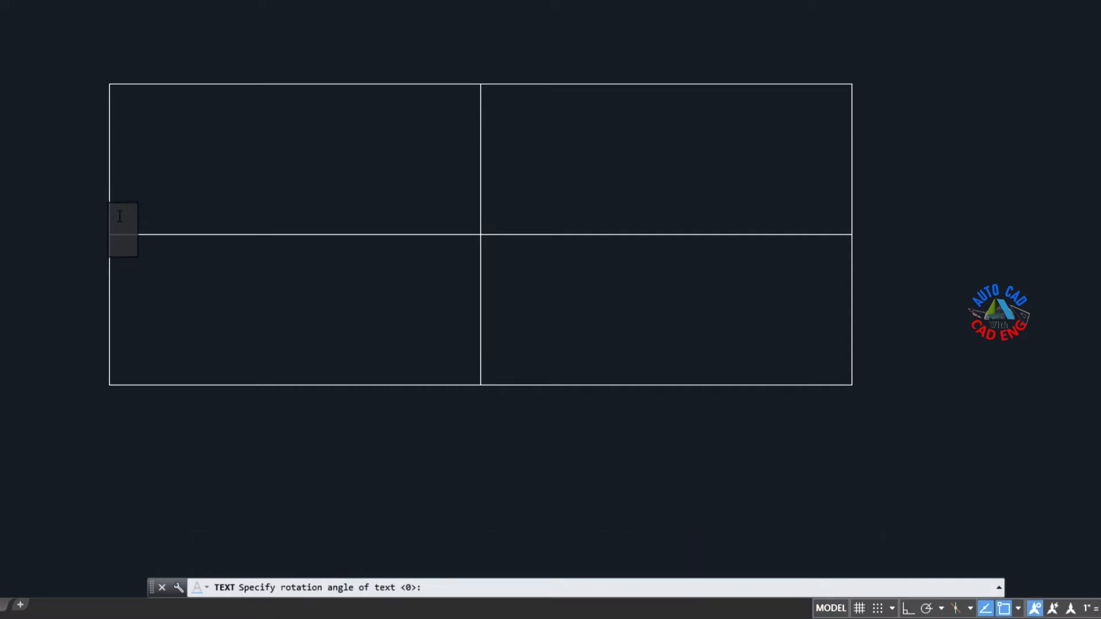
pyautogui.write('LEFT')
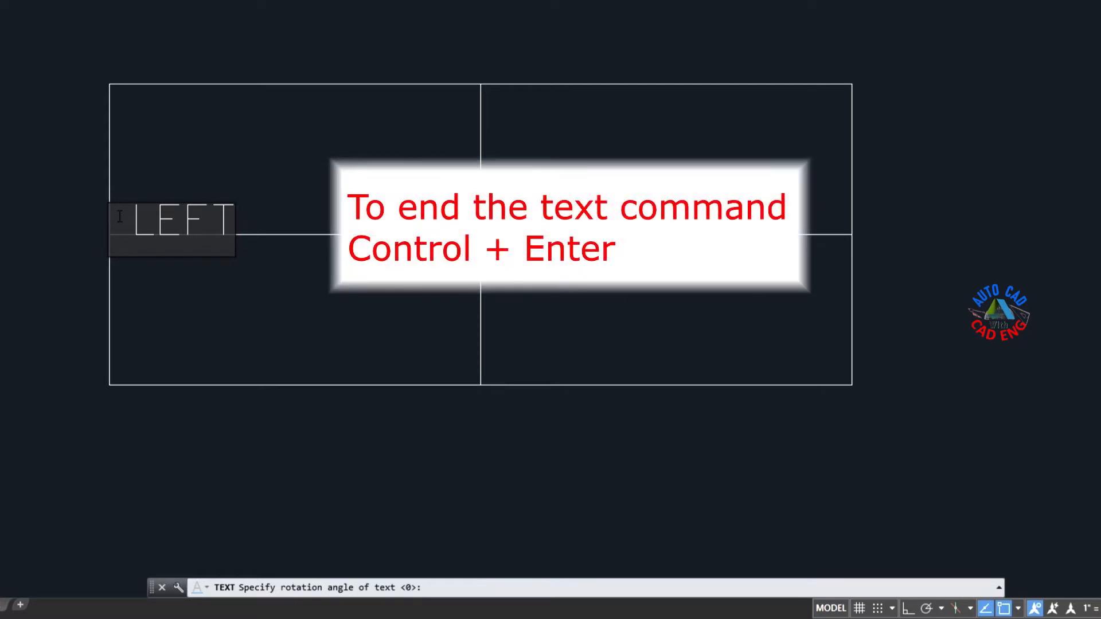
pyautogui.hotkey('ctrl', 'Return')
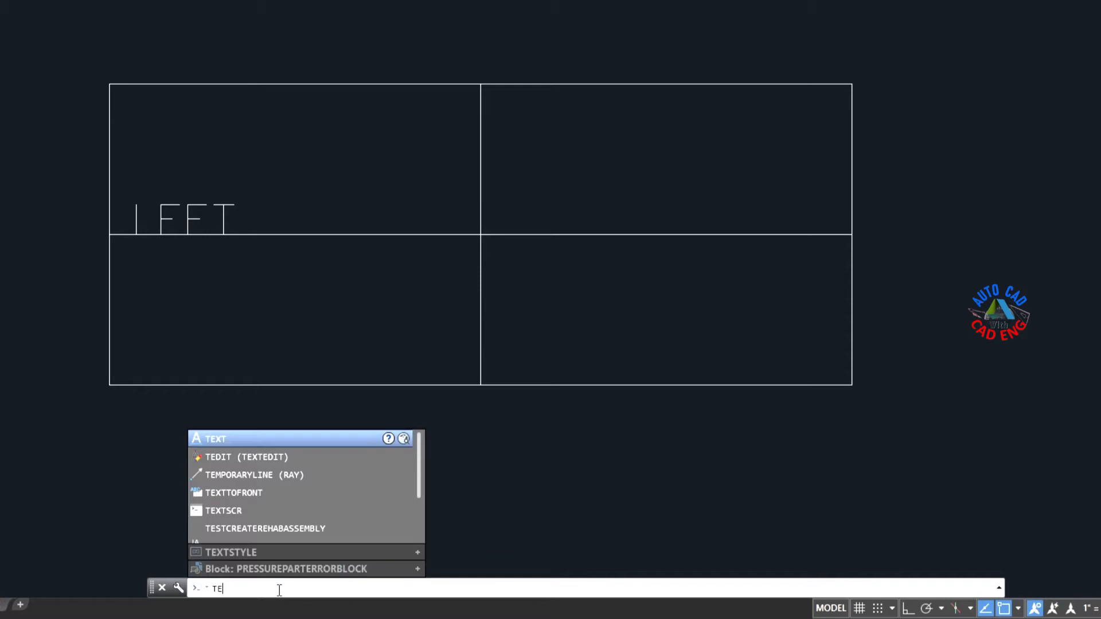
# Step: Place center-justified single-line text CENTER at the midpoint of the horizontal midline, with height 0.5 and rotation 0
pyautogui.write('XT')
pyautogui.press('Return')
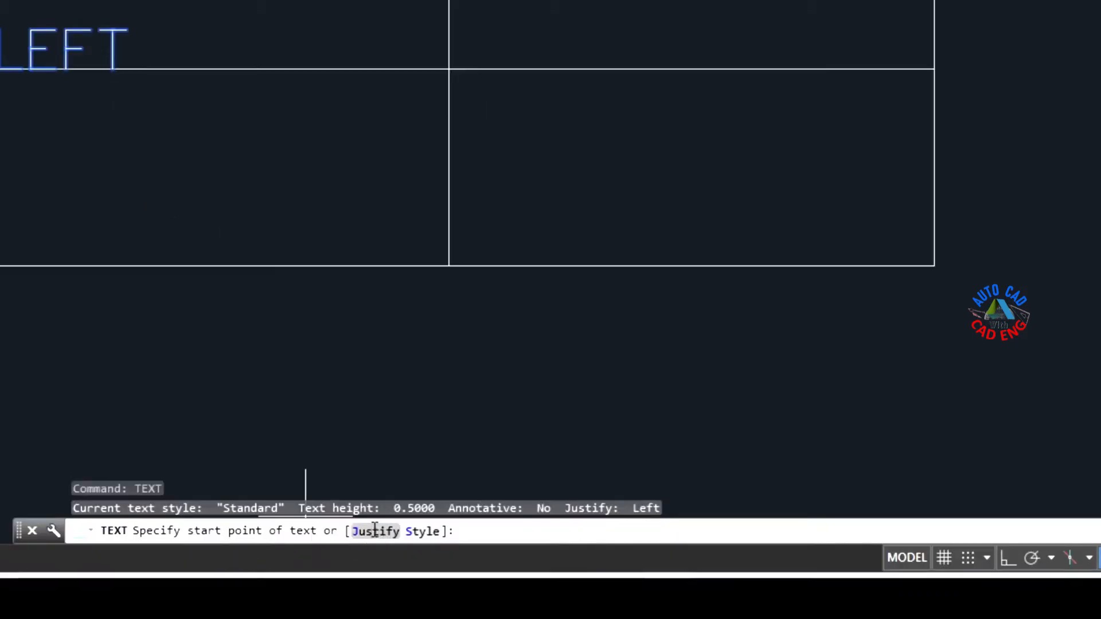
pyautogui.click(376, 532)
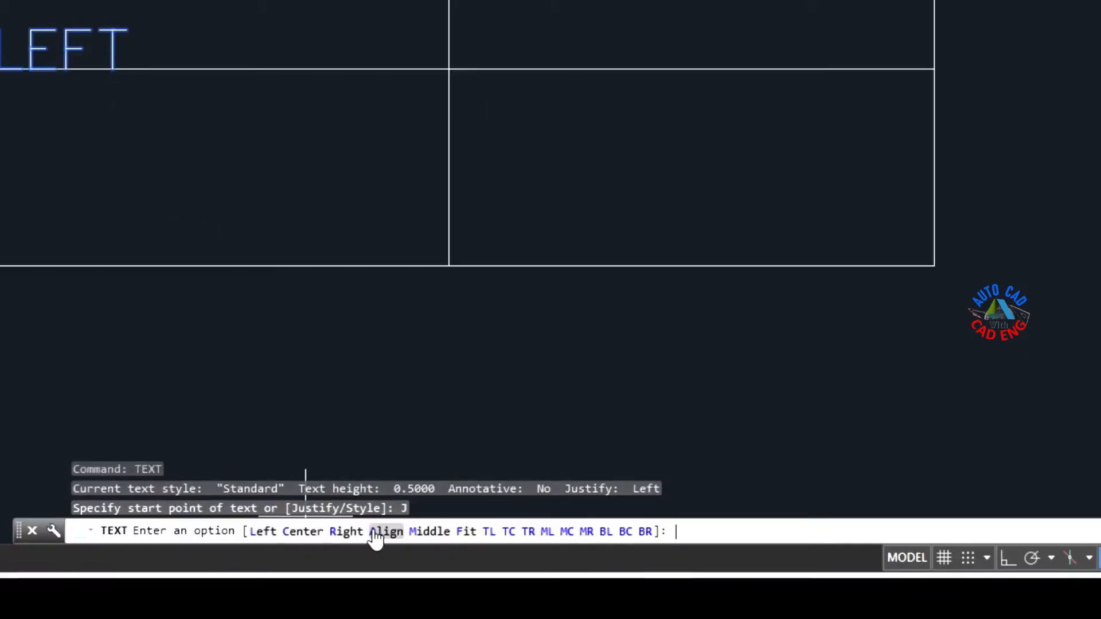
pyautogui.click(304, 532)
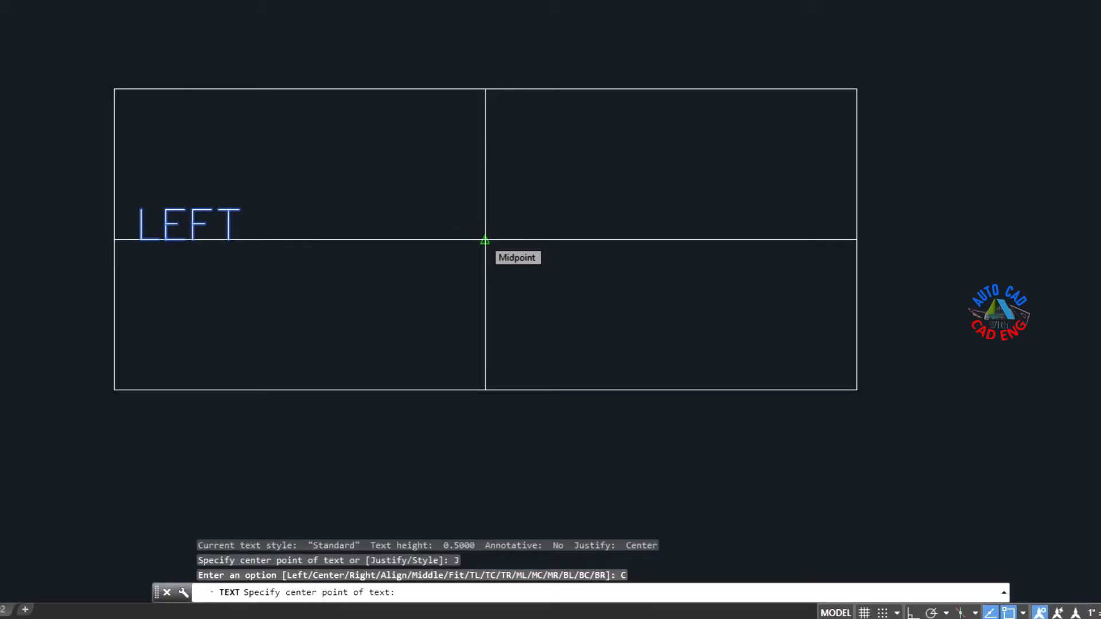
pyautogui.click(484, 240)
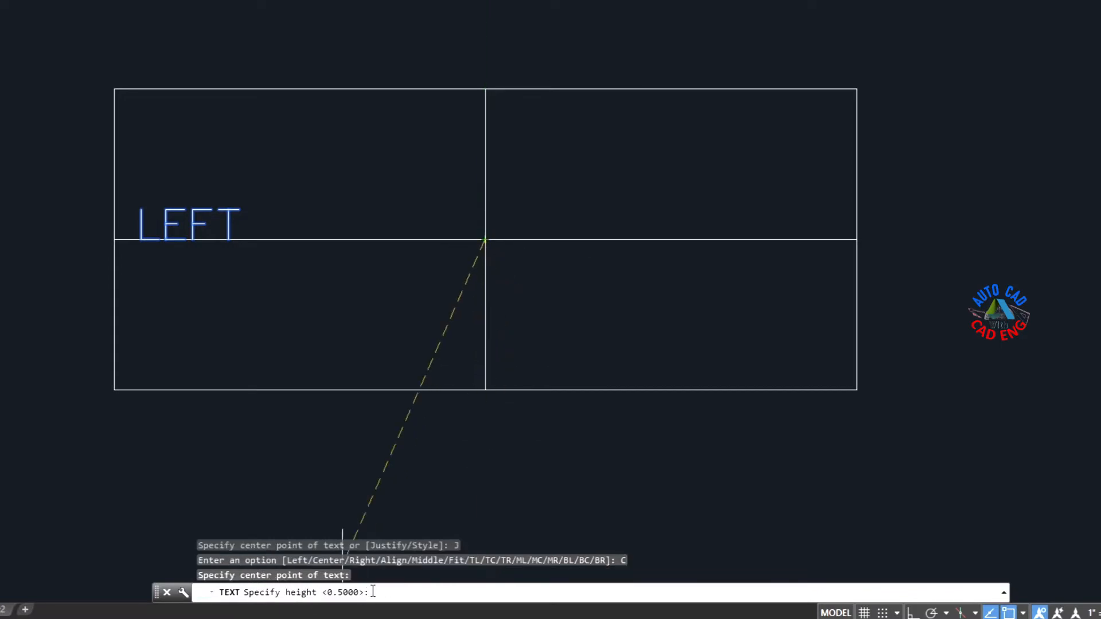
pyautogui.press('Return')
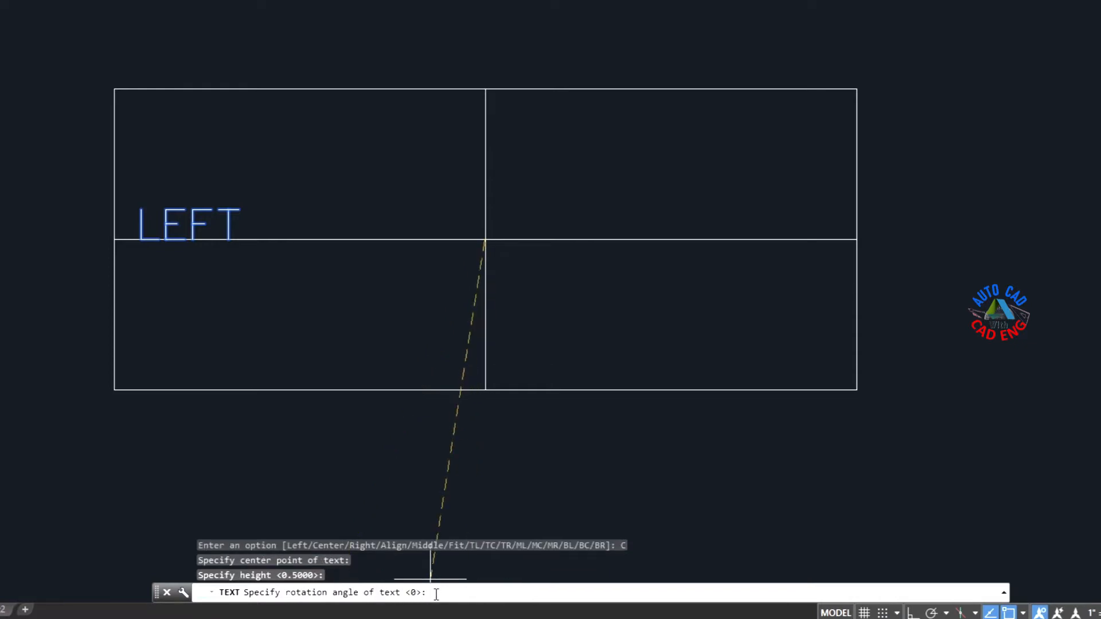
pyautogui.press('Return')
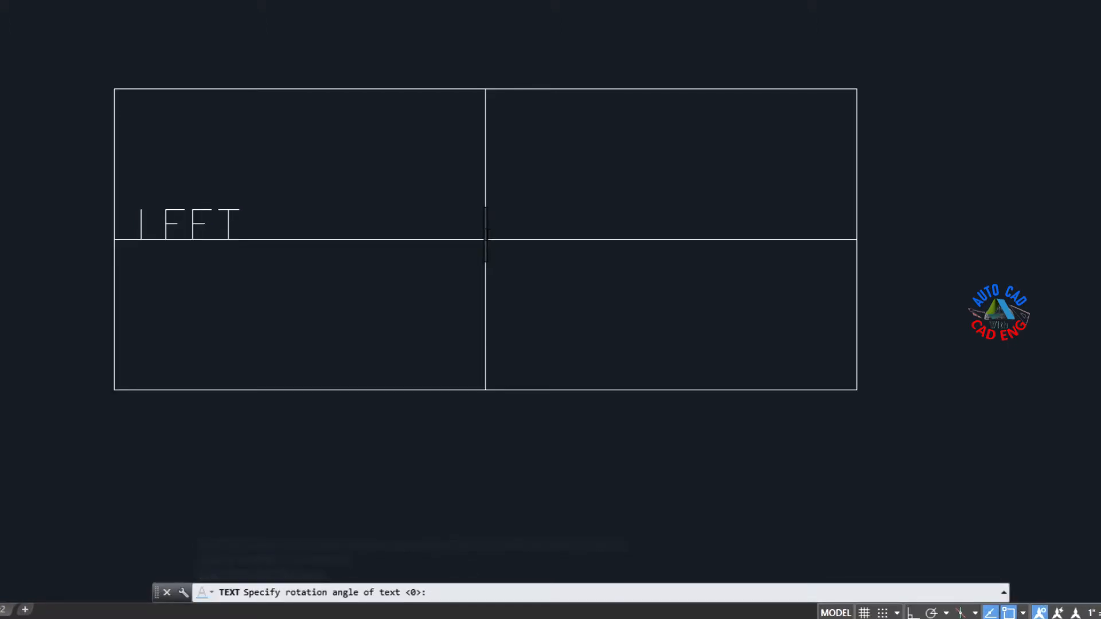
pyautogui.write('CENTER')
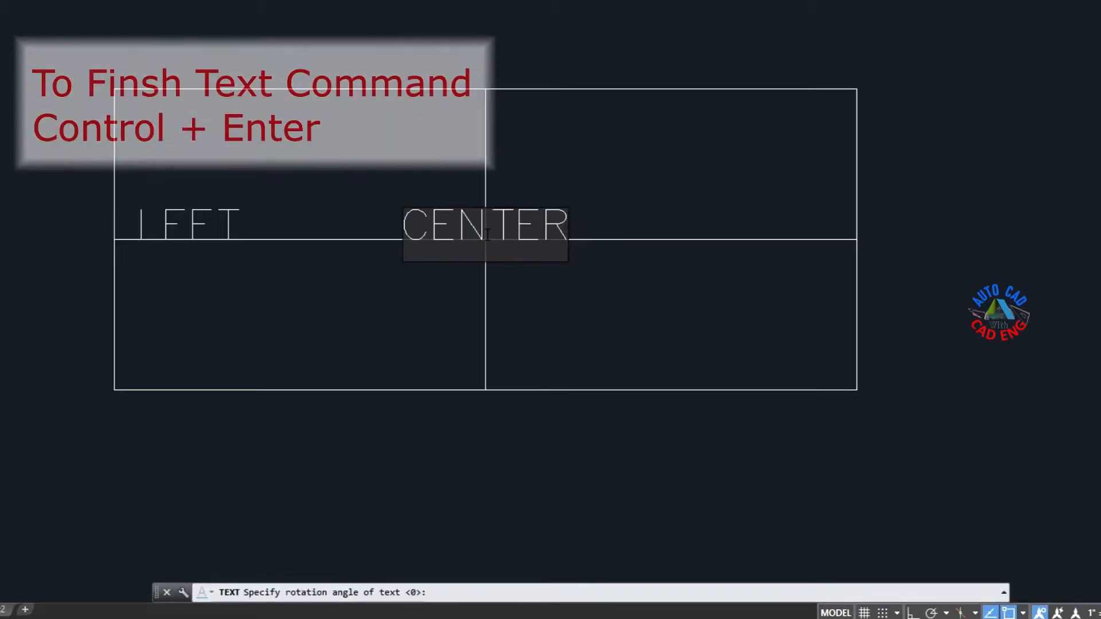
pyautogui.hotkey('ctrl', 'Return')
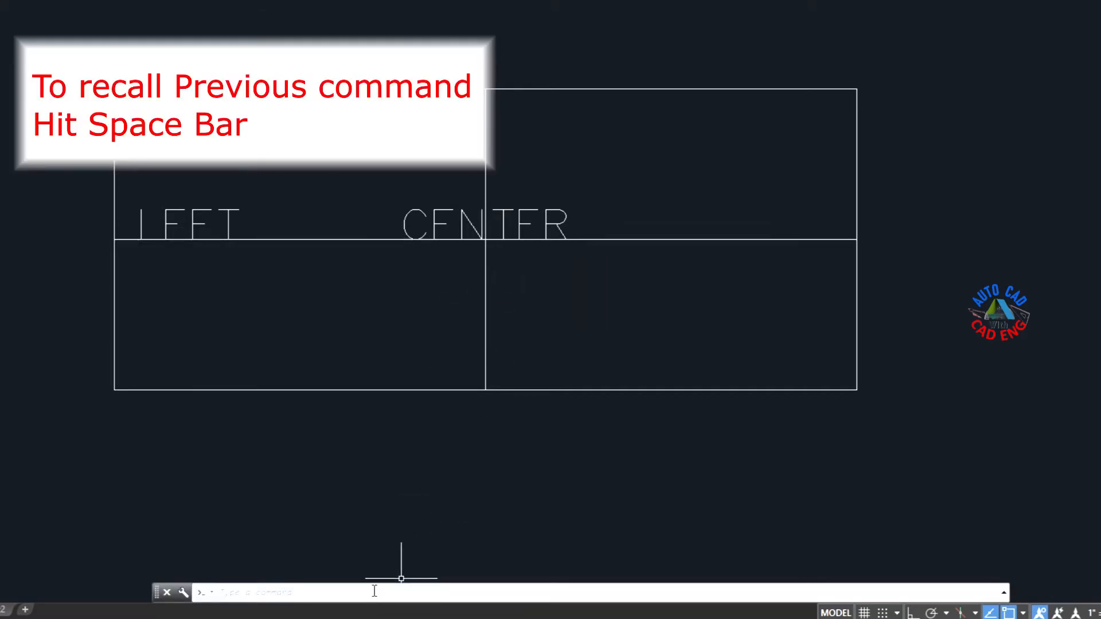
# Step: Place right-justified single-line text RIGHT at the right end of the horizontal midline, with height 0.5 and rotation 0
pyautogui.press('space')
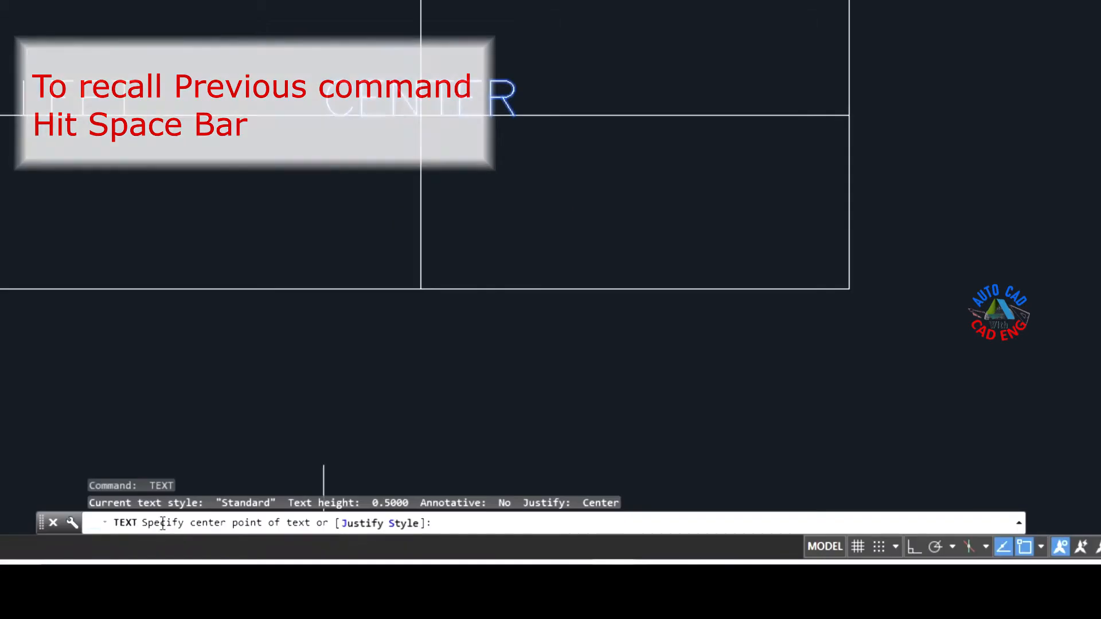
pyautogui.click(356, 528)
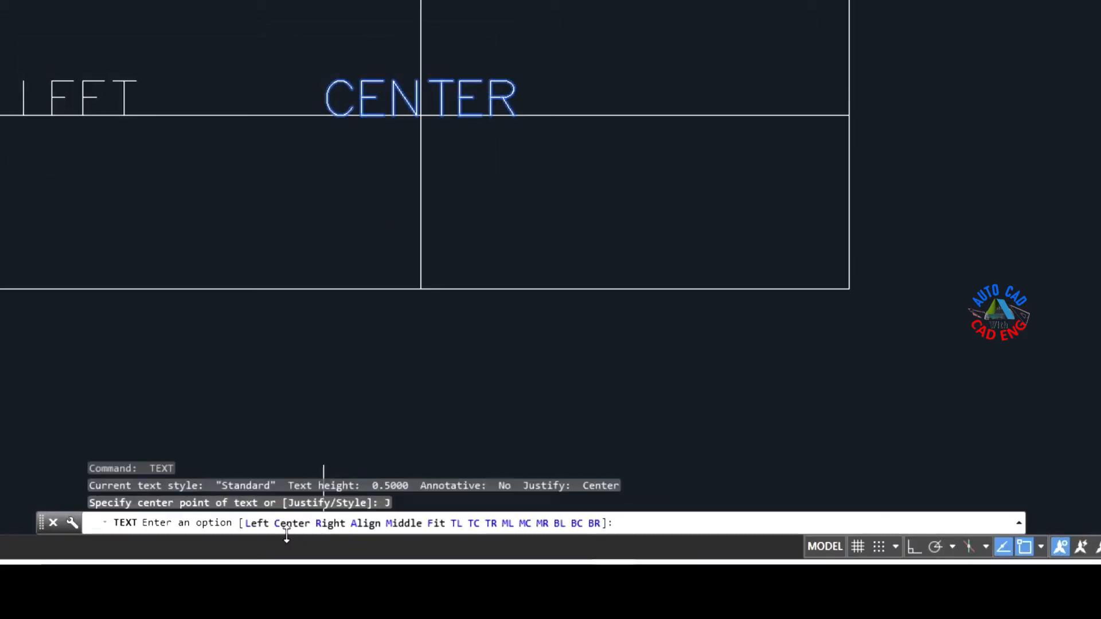
pyautogui.click(331, 523)
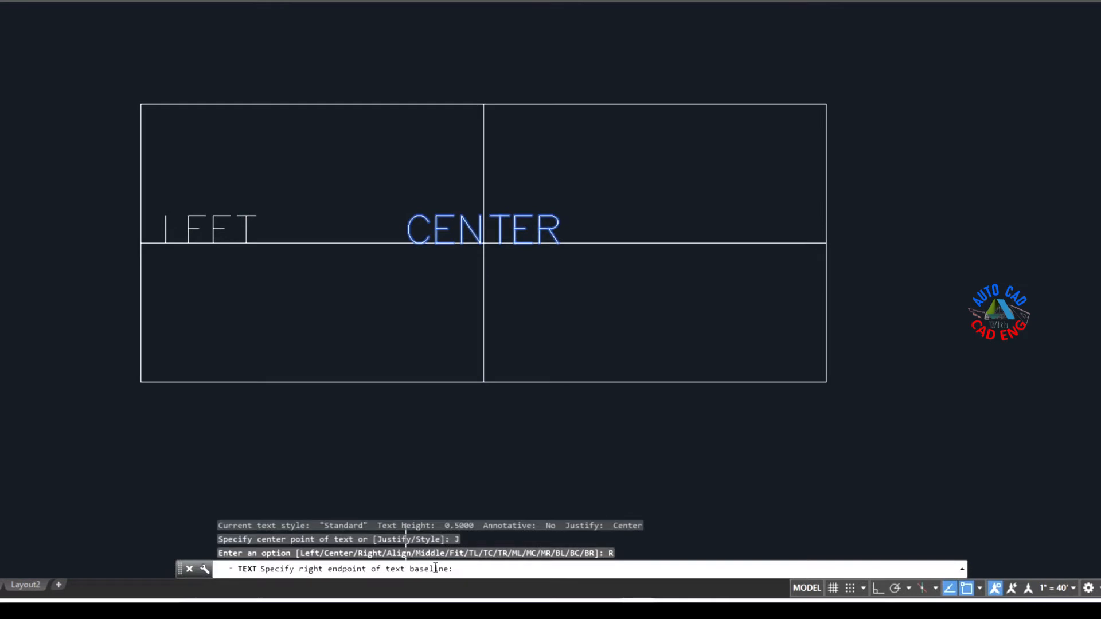
pyautogui.click(826, 243)
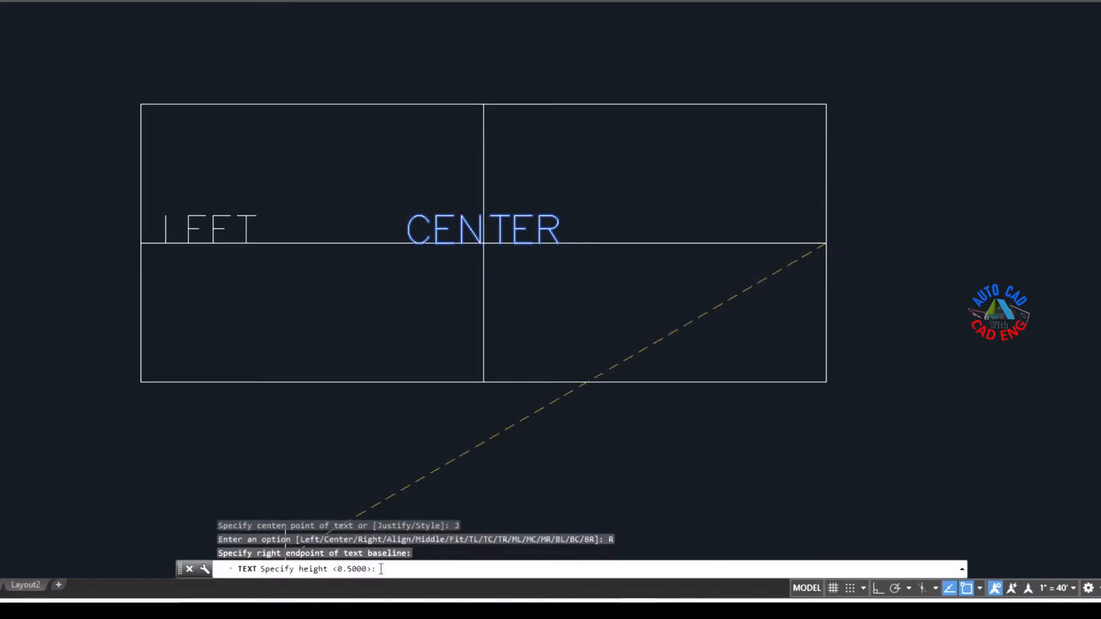
pyautogui.press('Return')
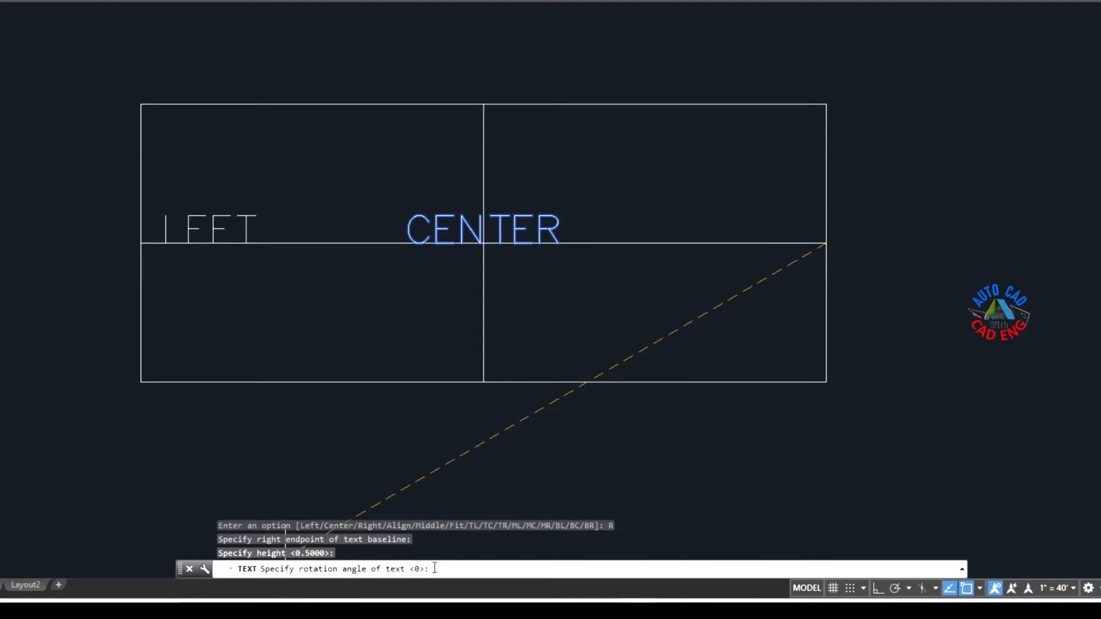
pyautogui.press('Return')
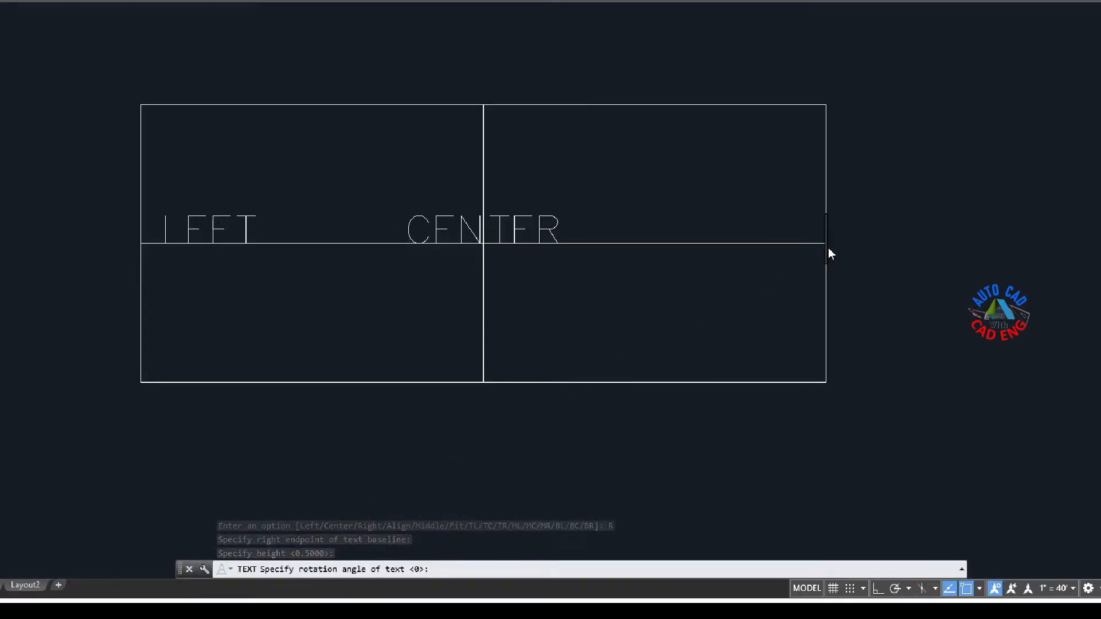
pyautogui.write('RIGH')
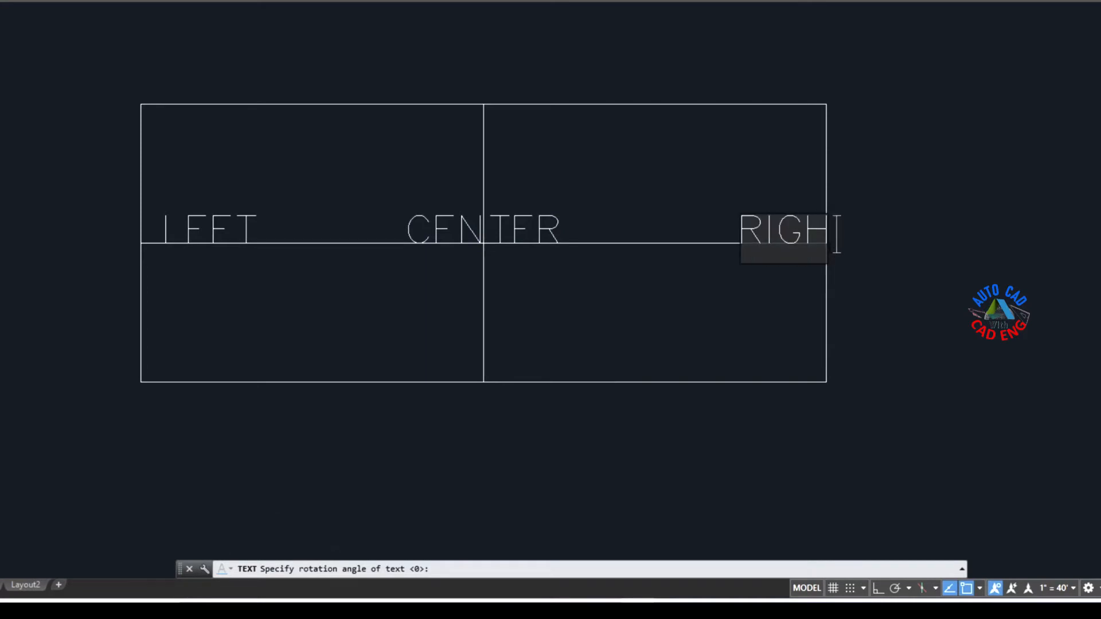
pyautogui.write('T')
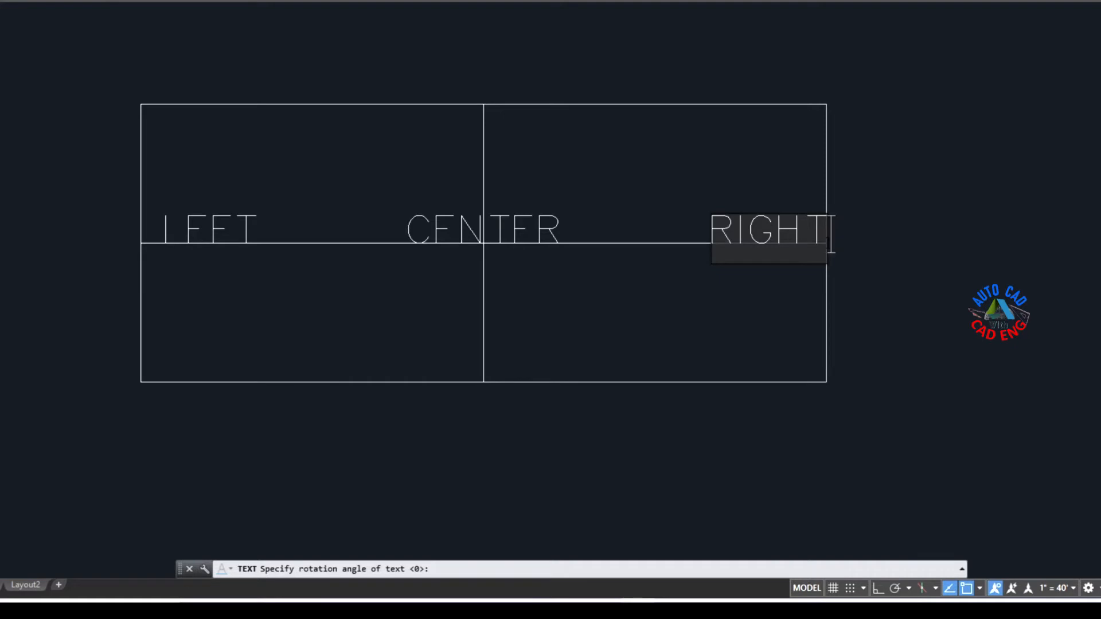
# Step: Try adding the filler characters ALKJSDJF after RIGHT, and delete them again
pyautogui.write('LKJSDJF')
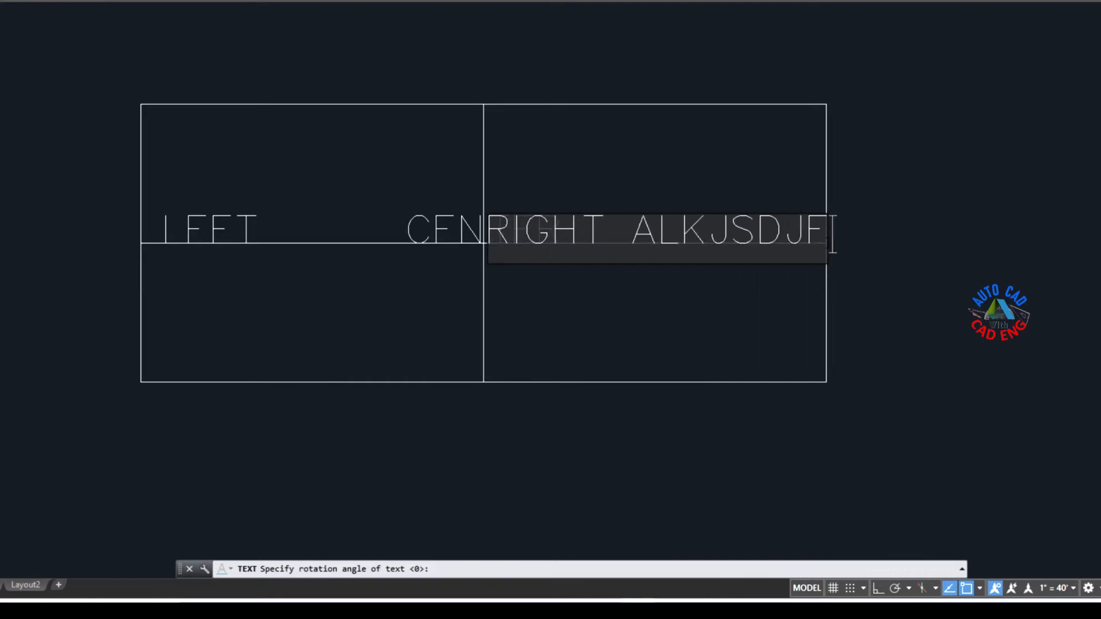
pyautogui.press('BackSpace')
pyautogui.press('BackSpace')
pyautogui.press('BackSpace')
pyautogui.press('BackSpace')
pyautogui.press('BackSpace')
pyautogui.press('BackSpace')
pyautogui.press('BackSpace')
pyautogui.press('BackSpace')
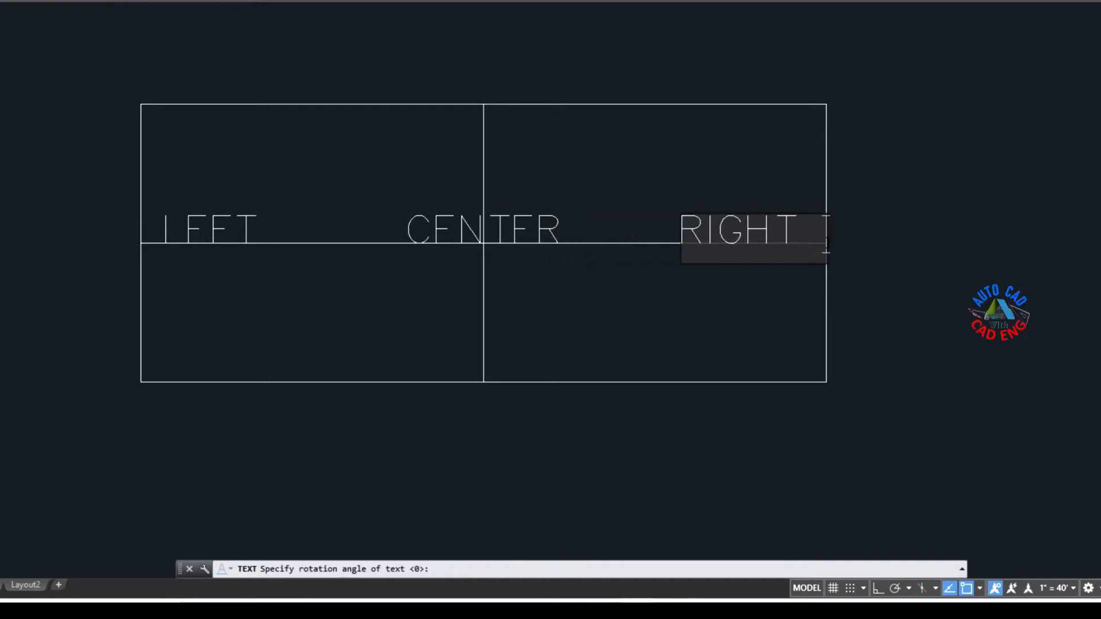
pyautogui.press('BackSpace')
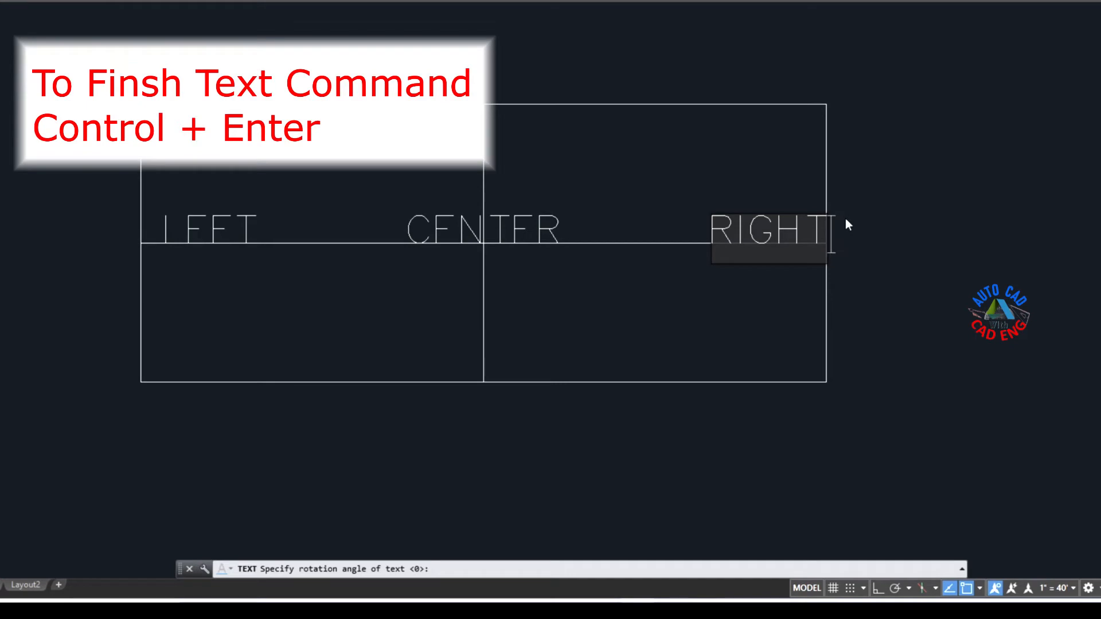
# Step: Finish the RIGHT label and place align-justified single-line text ALIGN along an upward-sloping baseline in the rectangle's upper-right quadrant
pyautogui.hotkey('ctrl', 'Return')
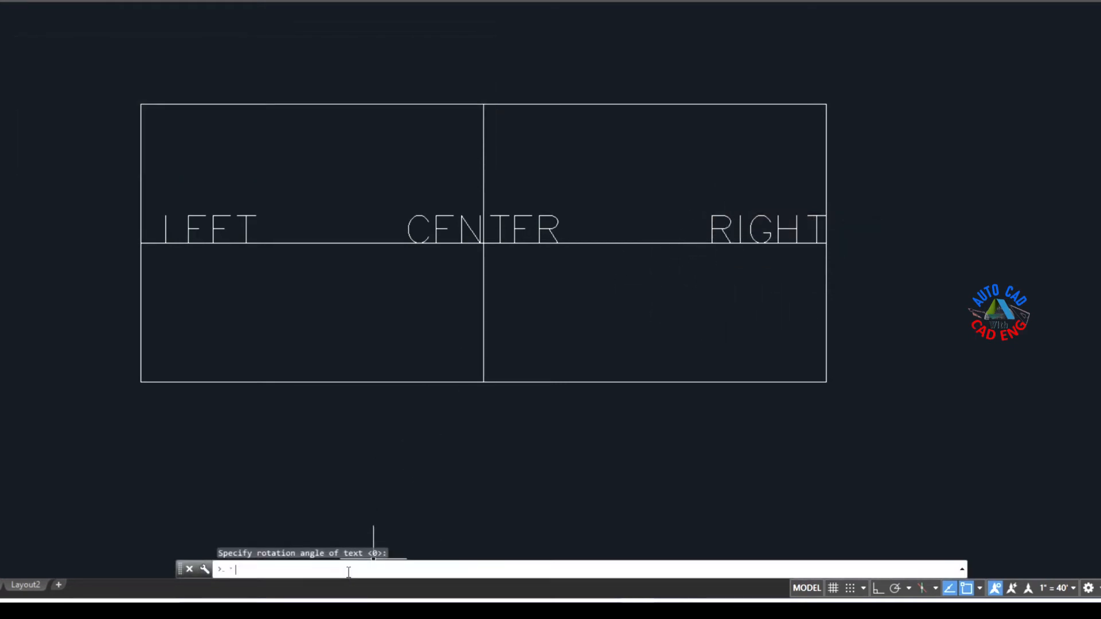
pyautogui.press('Escape')
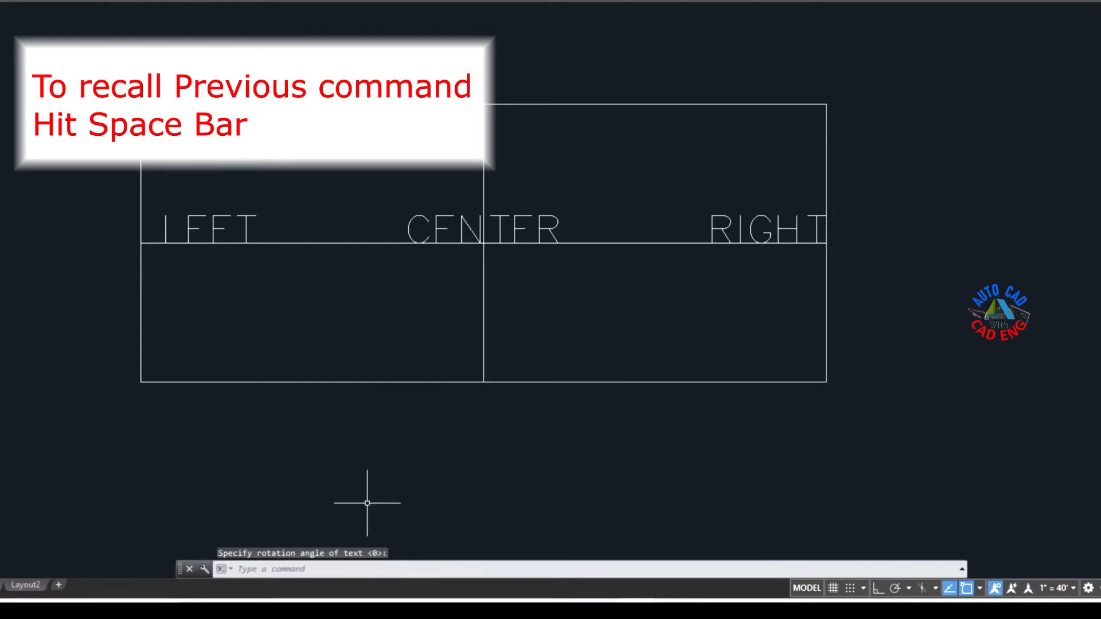
pyautogui.press('space')
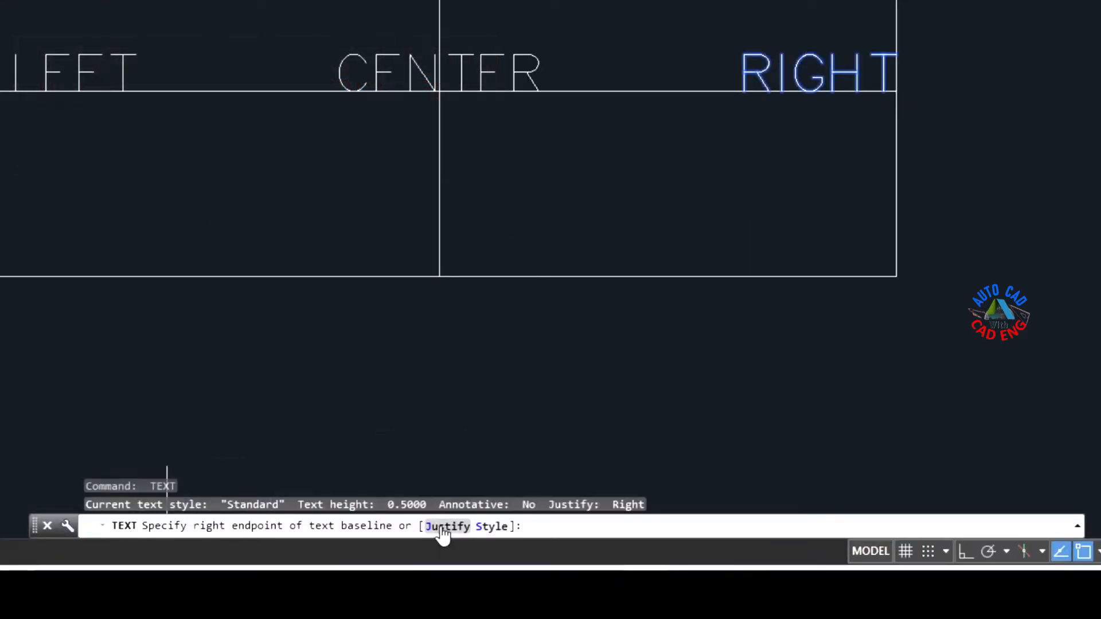
pyautogui.click(442, 527)
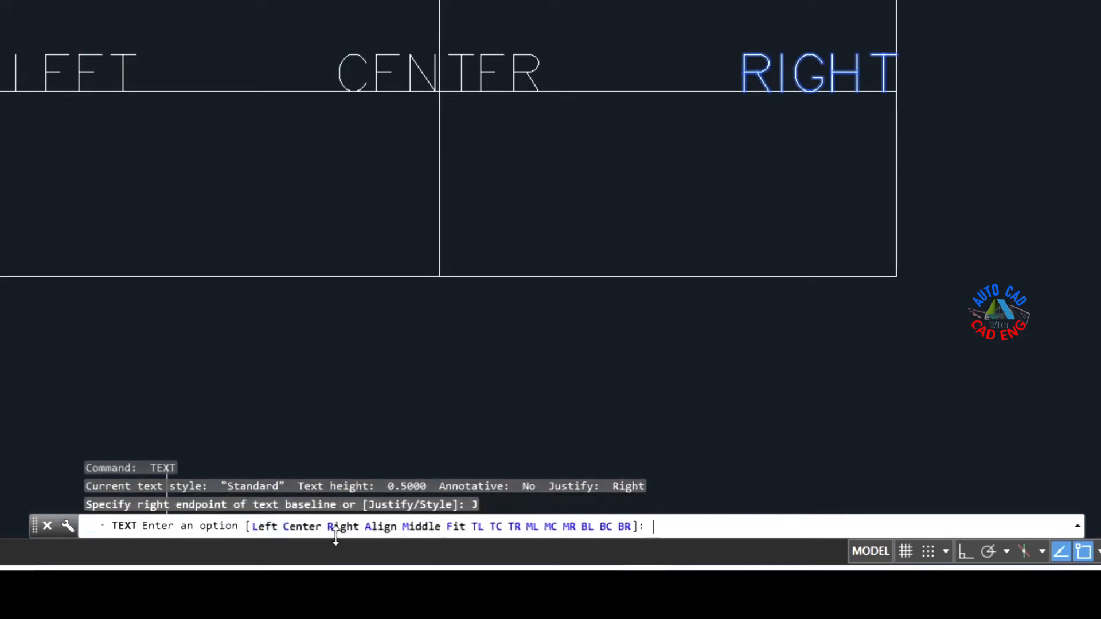
pyautogui.click(381, 527)
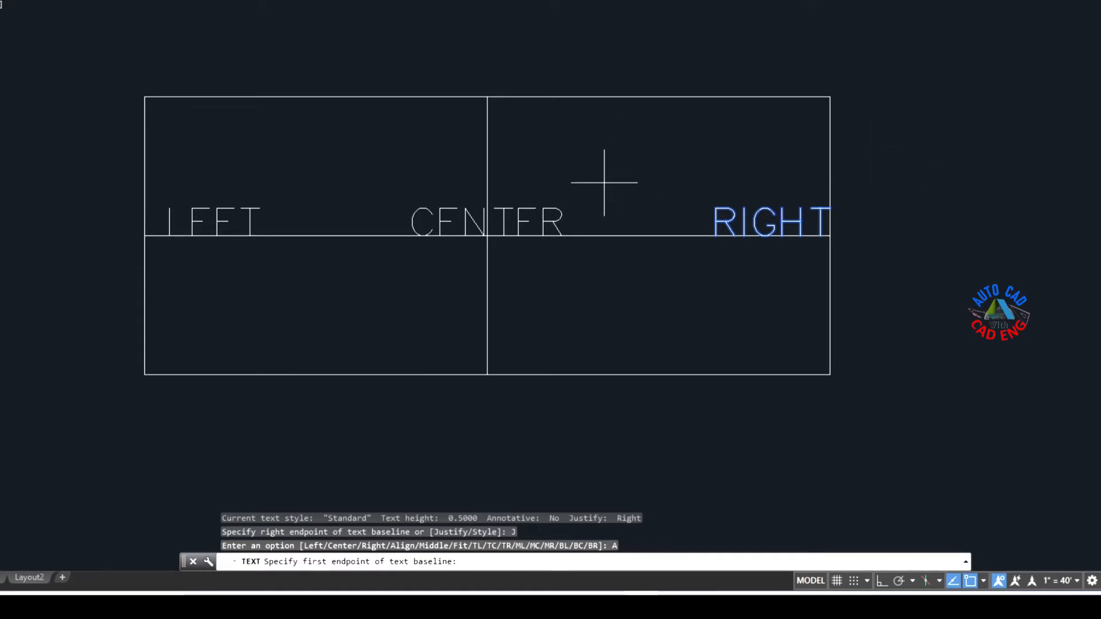
pyautogui.click(602, 183)
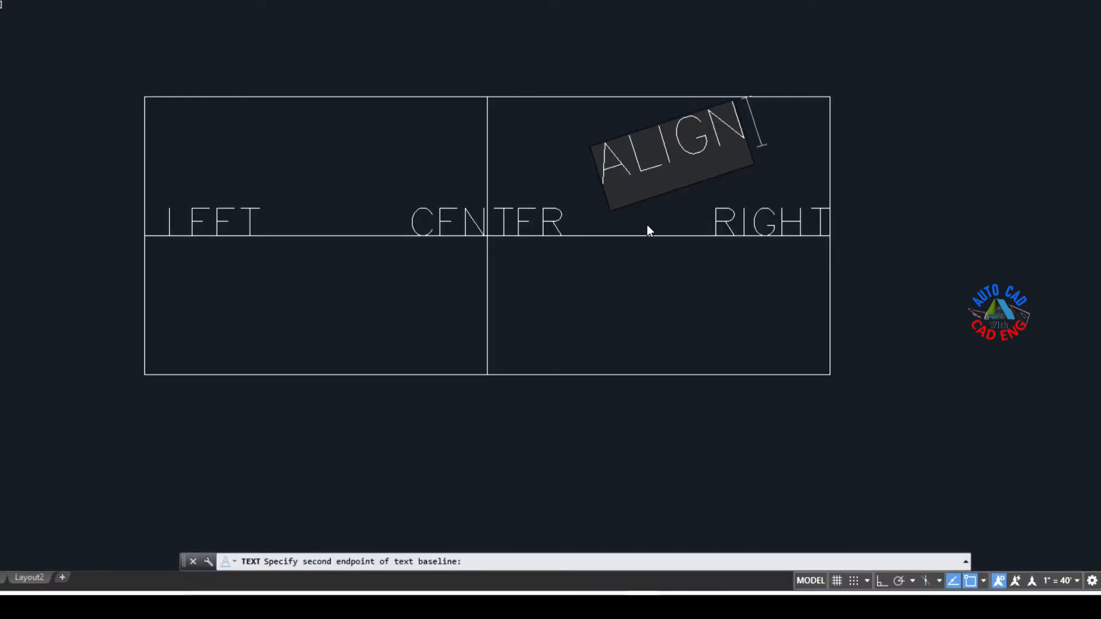
# Step: Try adding a long run of filler characters after ALIGN, and delete them again
pyautogui.write('AKJDSALFJSADLJFASDJKFSDLAJFSDA')
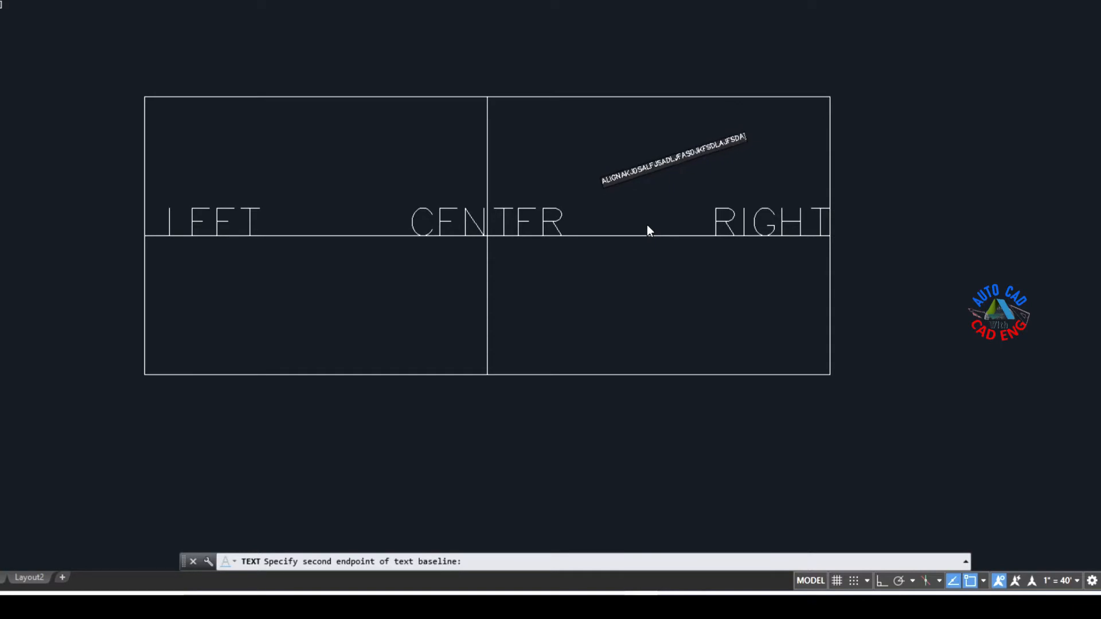
pyautogui.write('FJASDFLJSDFLJSDFL')
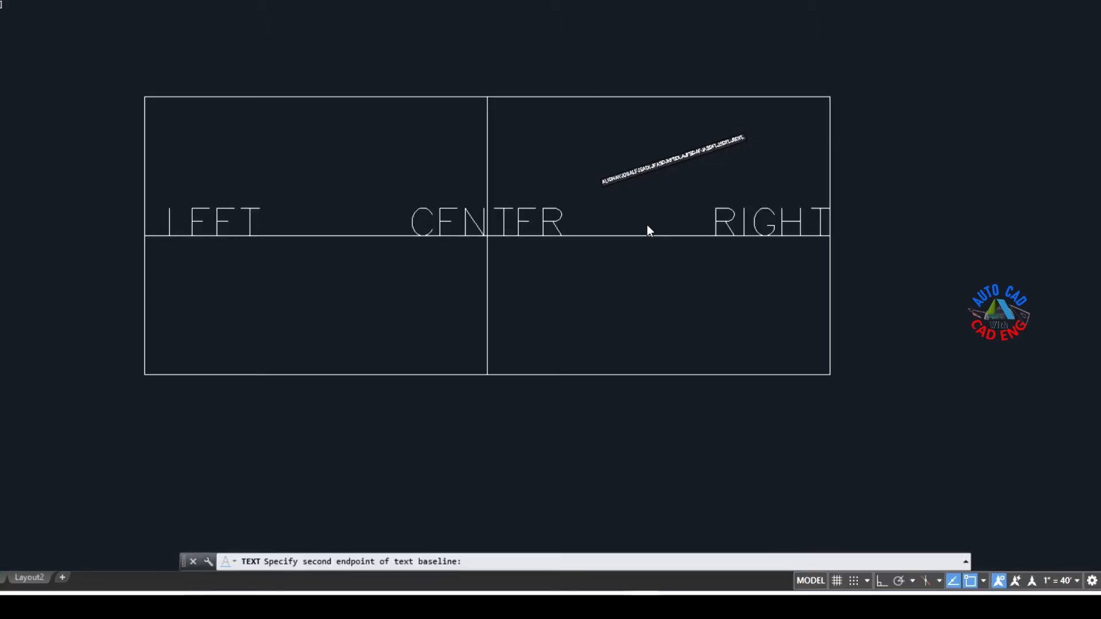
pyautogui.press('BackSpace')
pyautogui.press('BackSpace')
pyautogui.press('BackSpace')
pyautogui.press('BackSpace')
pyautogui.press('BackSpace')
pyautogui.press('BackSpace')
pyautogui.press('BackSpace')
pyautogui.press('BackSpace')
pyautogui.press('BackSpace')
pyautogui.press('BackSpace')
pyautogui.press('BackSpace')
pyautogui.press('BackSpace')
pyautogui.press('BackSpace')
pyautogui.press('BackSpace')
pyautogui.press('BackSpace')
pyautogui.press('BackSpace')
pyautogui.press('BackSpace')
pyautogui.press('BackSpace')
pyautogui.press('BackSpace')
pyautogui.press('BackSpace')
pyautogui.press('BackSpace')
pyautogui.press('BackSpace')
pyautogui.press('BackSpace')
pyautogui.press('BackSpace')
pyautogui.press('BackSpace')
pyautogui.press('BackSpace')
pyautogui.press('BackSpace')
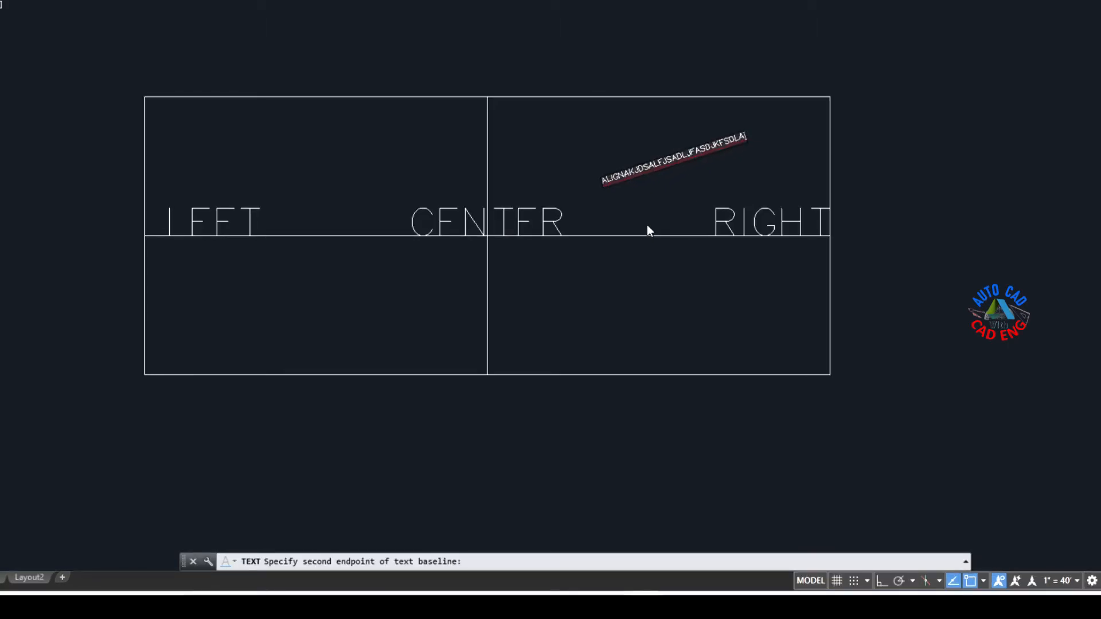
pyautogui.press('BackSpace')
pyautogui.press('BackSpace')
pyautogui.press('BackSpace')
pyautogui.press('BackSpace')
pyautogui.press('BackSpace')
pyautogui.press('BackSpace')
pyautogui.press('BackSpace')
pyautogui.press('BackSpace')
pyautogui.press('BackSpace')
pyautogui.press('BackSpace')
pyautogui.press('BackSpace')
pyautogui.press('BackSpace')
pyautogui.press('BackSpace')
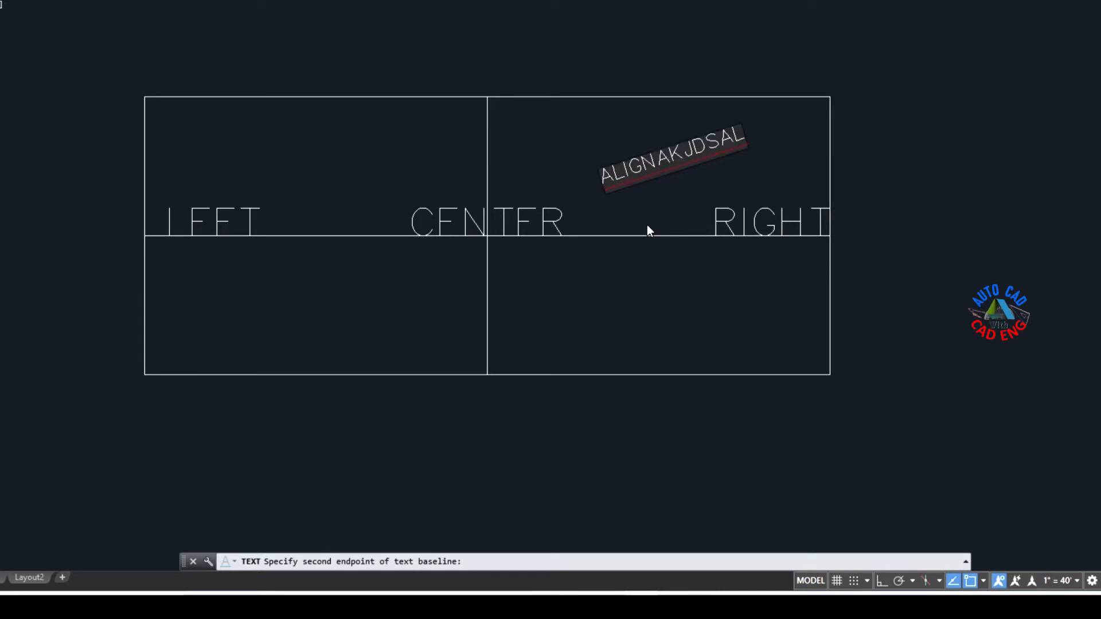
pyautogui.press('BackSpace')
pyautogui.press('BackSpace')
pyautogui.press('BackSpace')
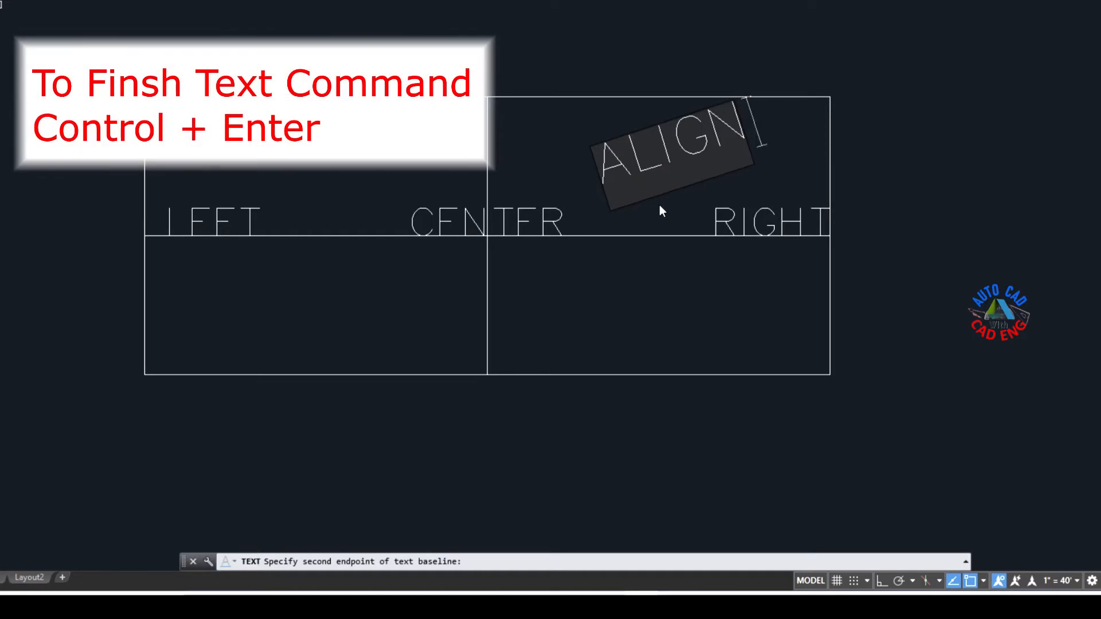
# Step: Finish the ALIGN text and shorten it by moving its end grip inward along the sloping baseline
pyautogui.hotkey('ctrl', 'Return')
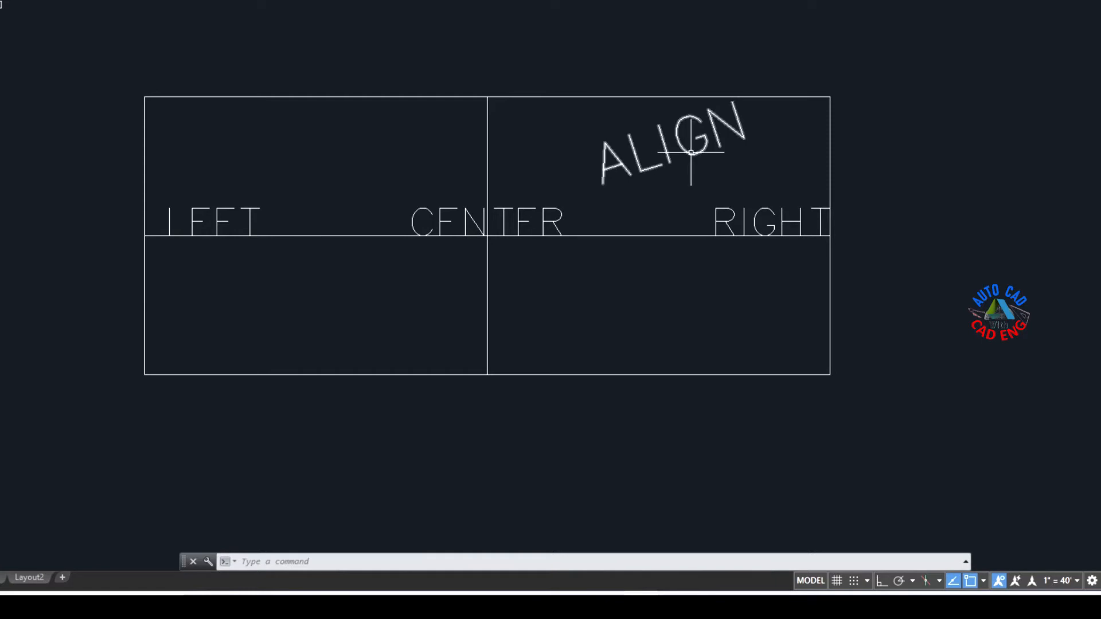
pyautogui.click(693, 153)
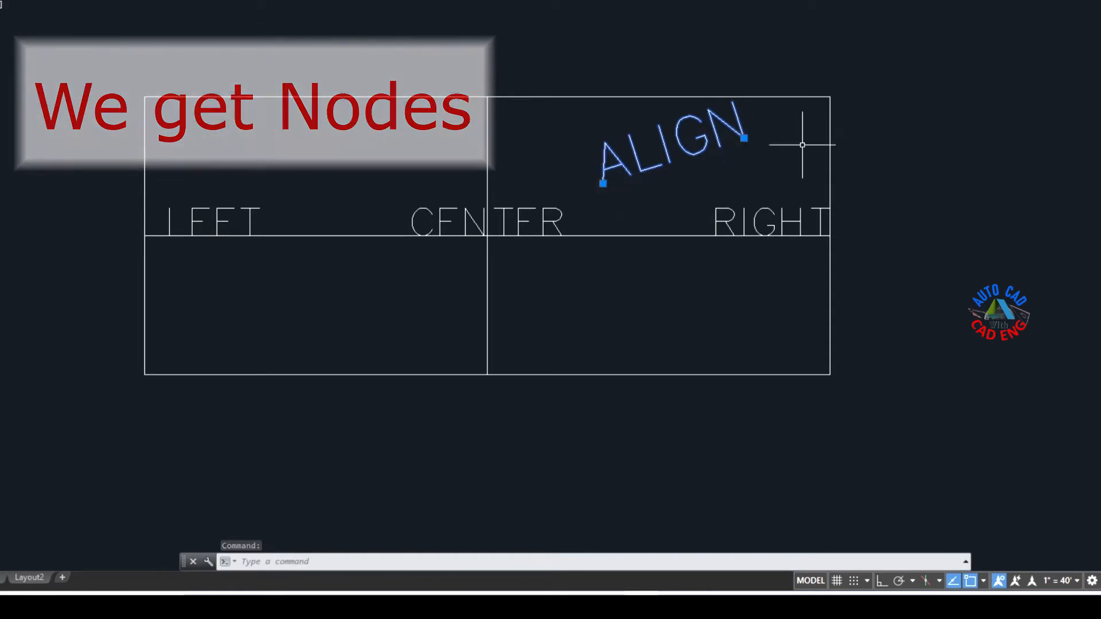
pyautogui.click(743, 138)
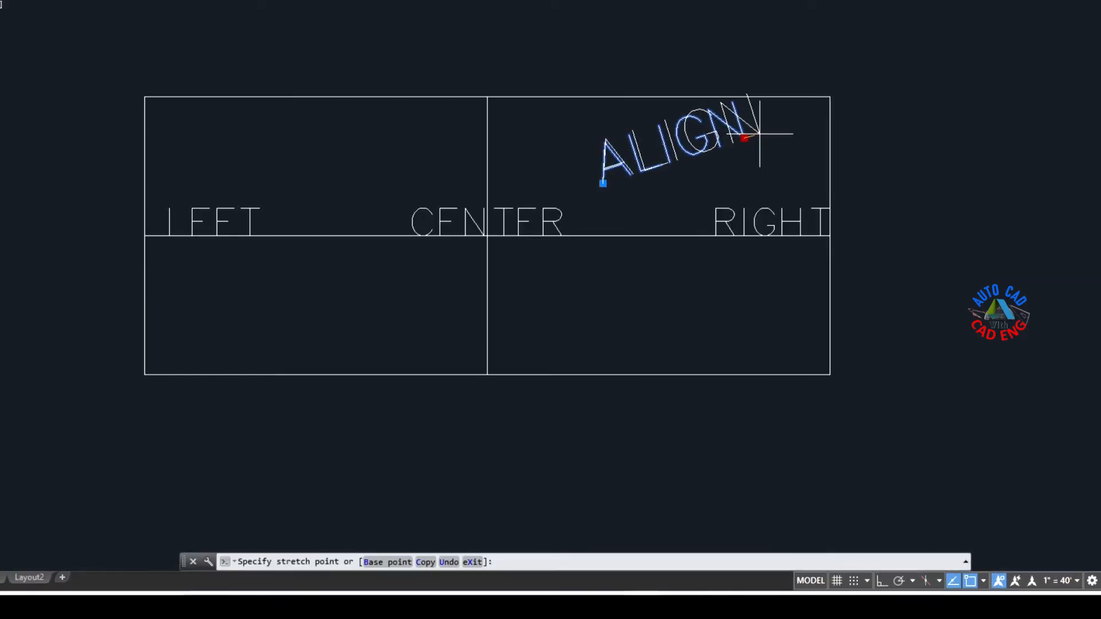
pyautogui.click(716, 146)
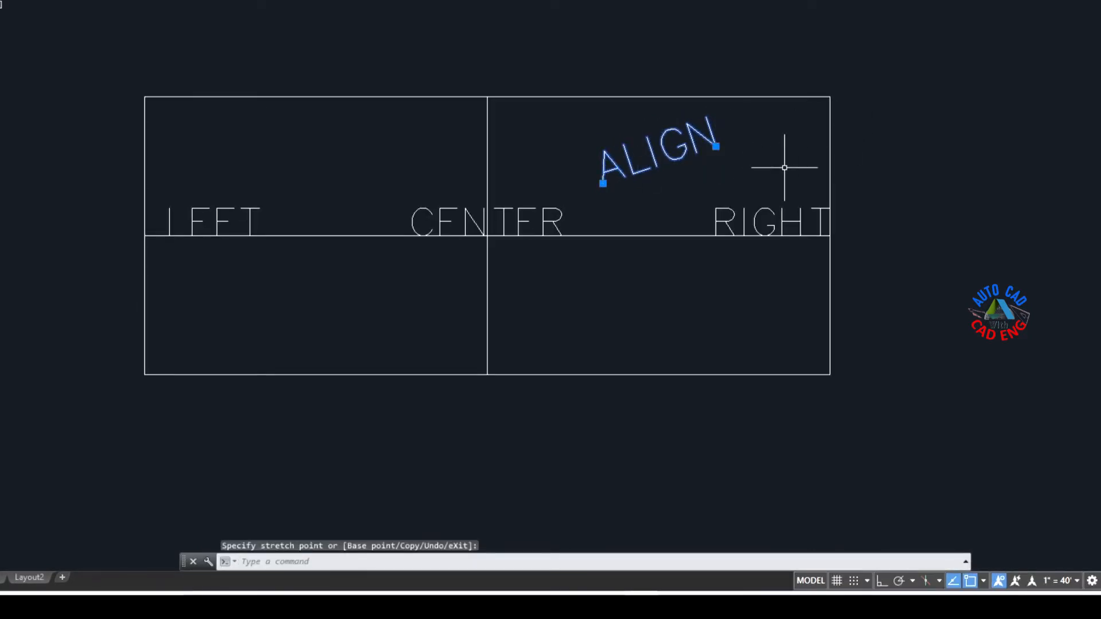
pyautogui.press('Escape')
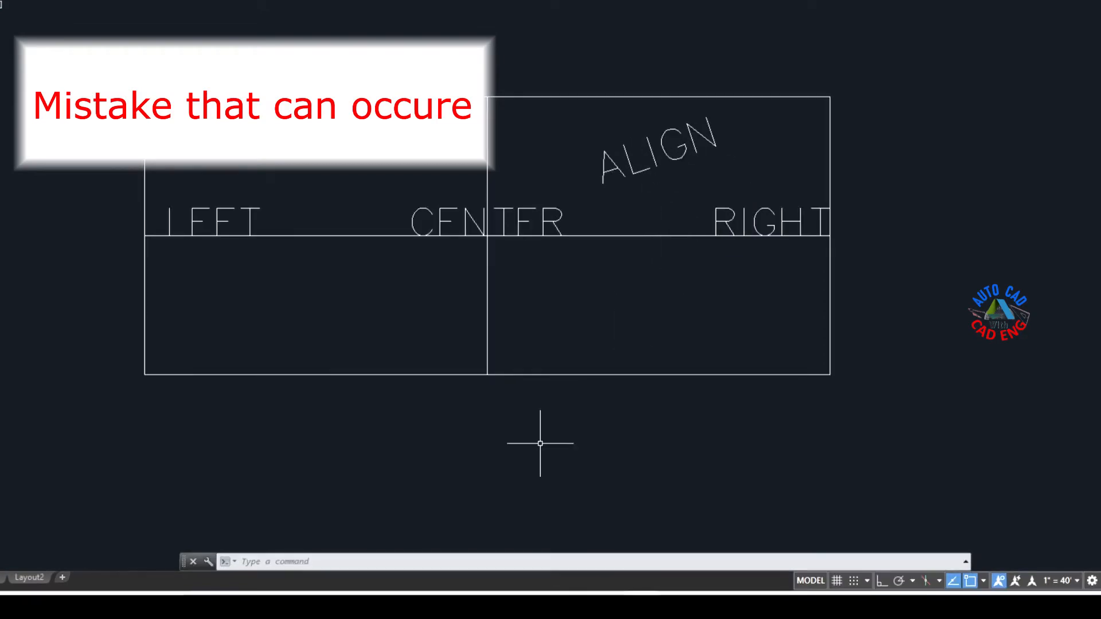
# Step: Place a second align-justified text ALIGN outside the rectangle to the right, with its baseline endpoints picked from upper right to lower left
pyautogui.press('Return')
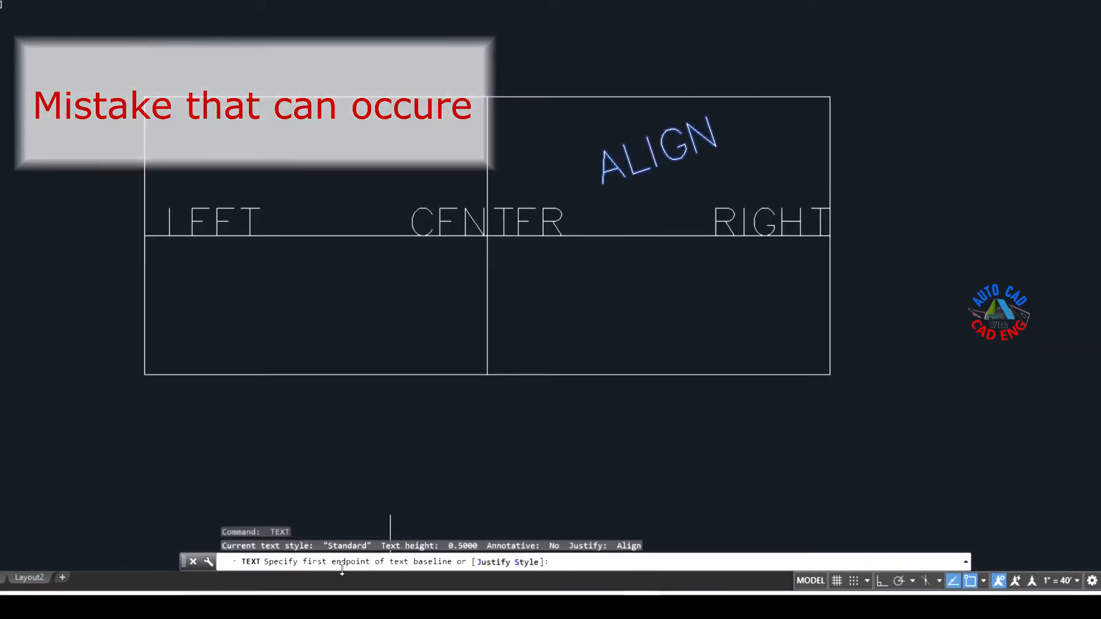
pyautogui.click(492, 562)
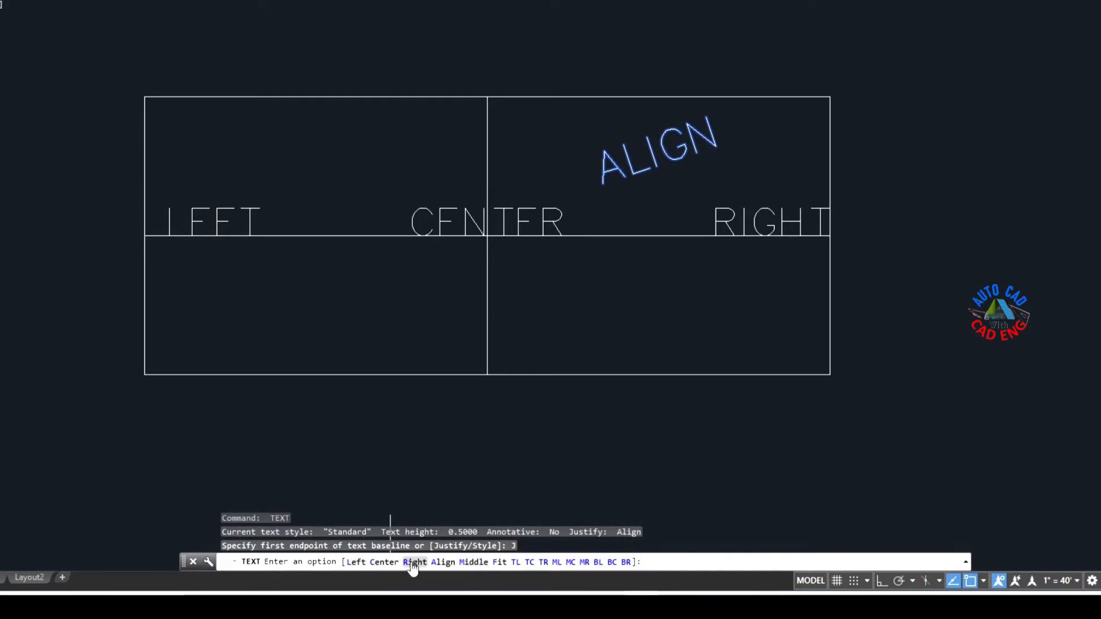
pyautogui.click(441, 563)
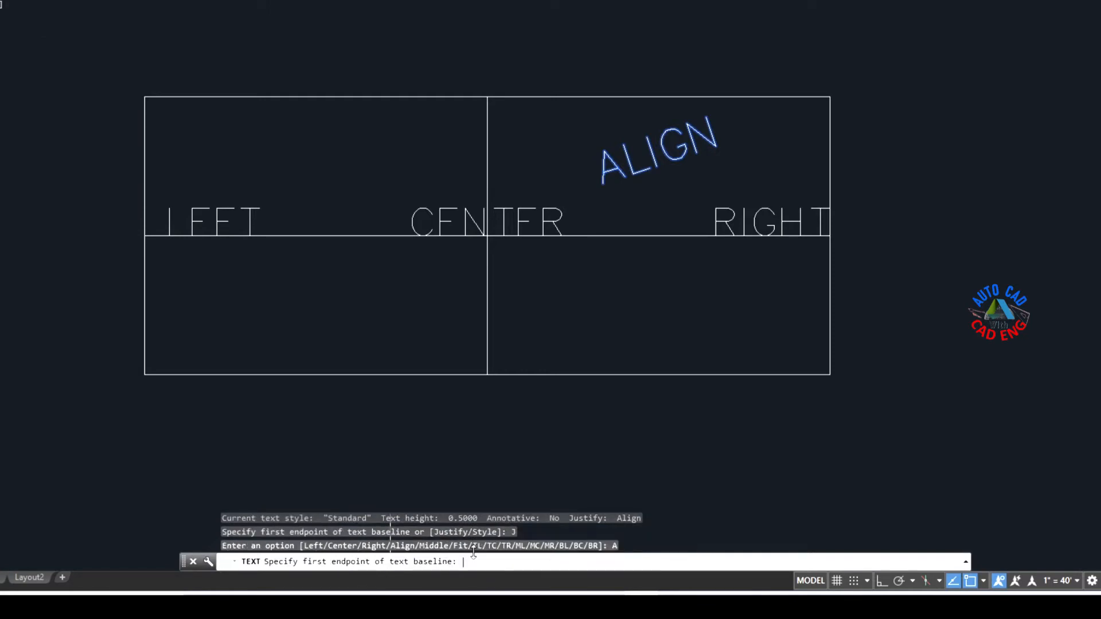
pyautogui.click(1047, 104)
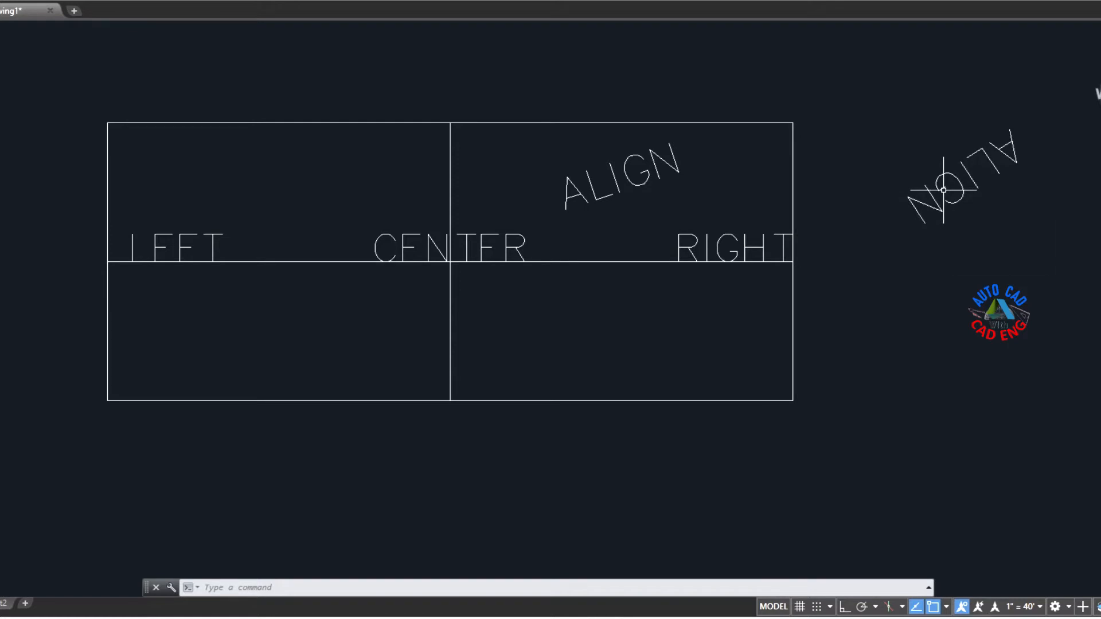
# Step: Flip the upside-down ALIGN text upright by stretching its start grip past the opposite end, and move the text up and to the right
pyautogui.click(1010, 141)
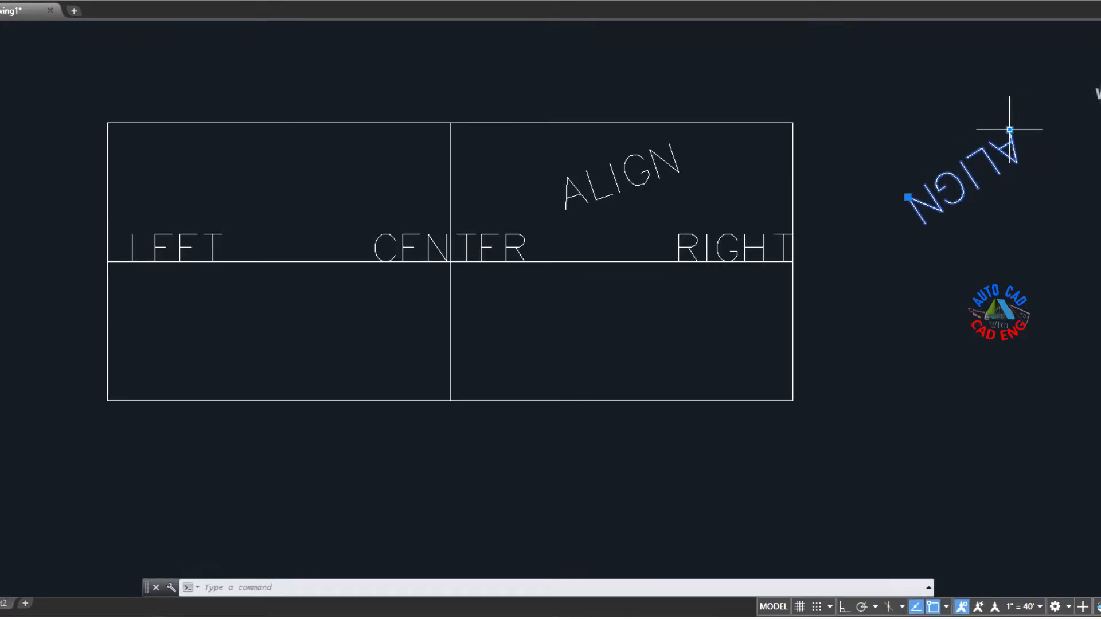
pyautogui.click(1009, 129)
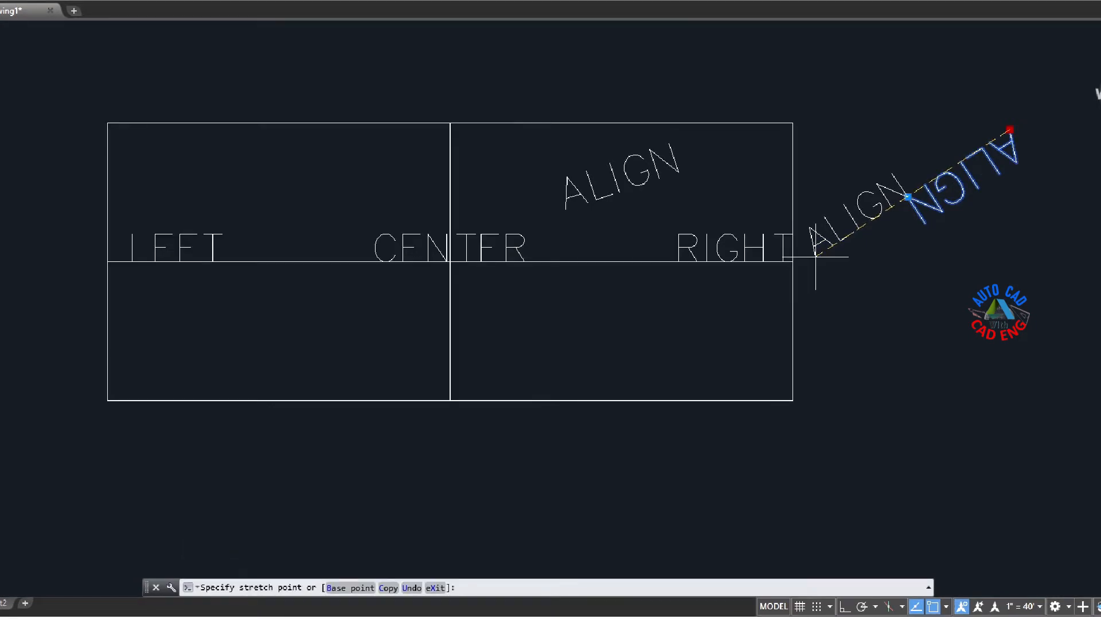
pyautogui.click(815, 257)
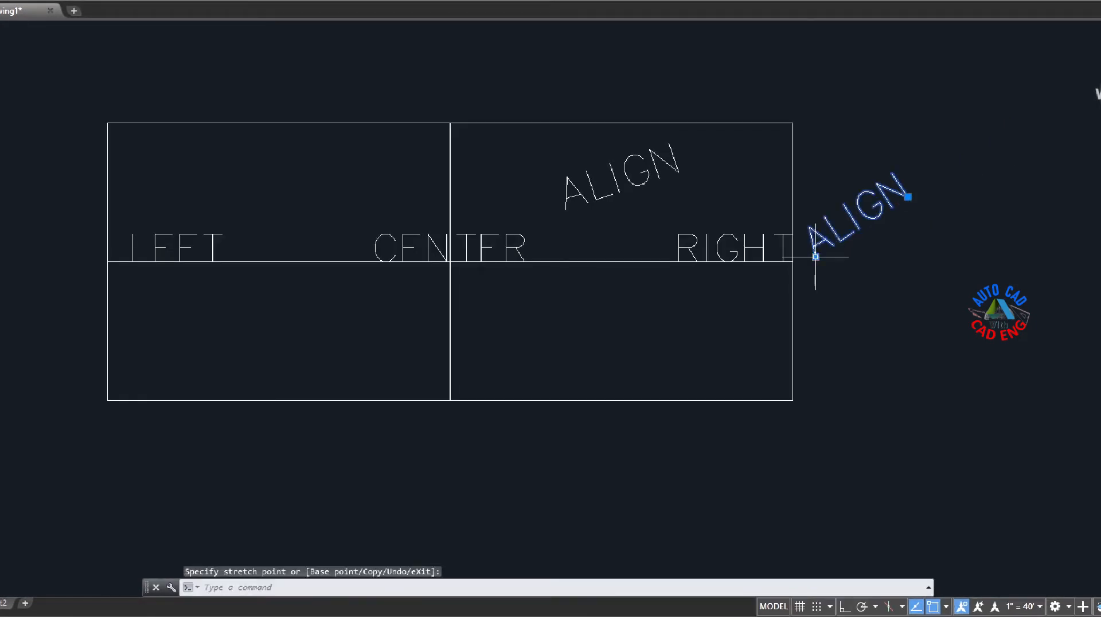
pyautogui.hotkey('ctrl', 'z')
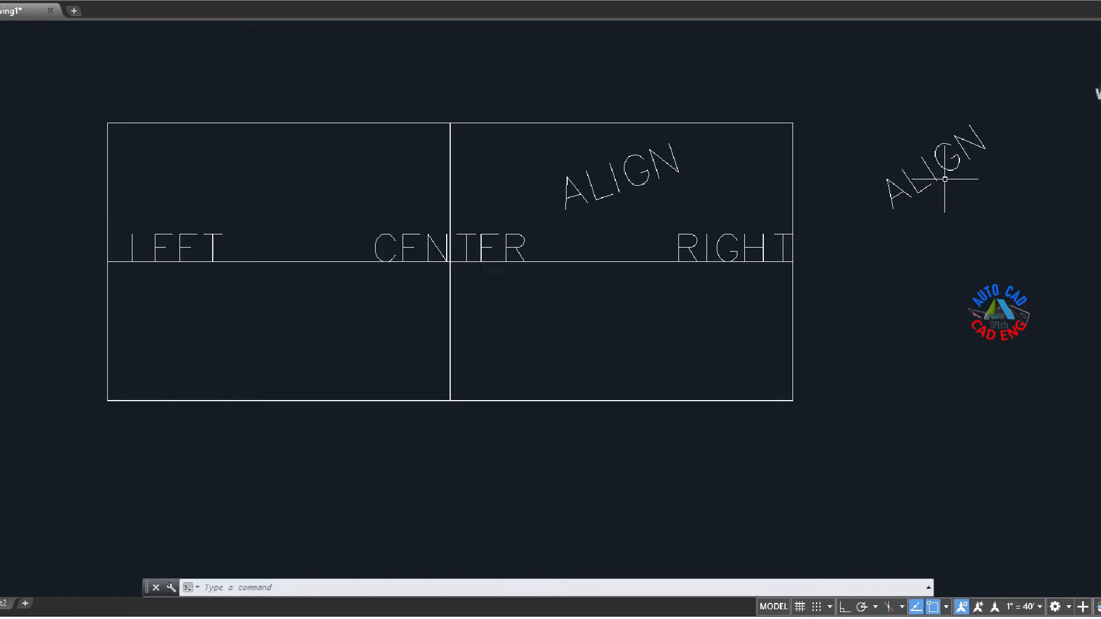
# Step: Start middle-justified single-line text at the intersection of the crossing lines outside the rectangle, with height 0.5
pyautogui.write('T')
pyautogui.write('E')
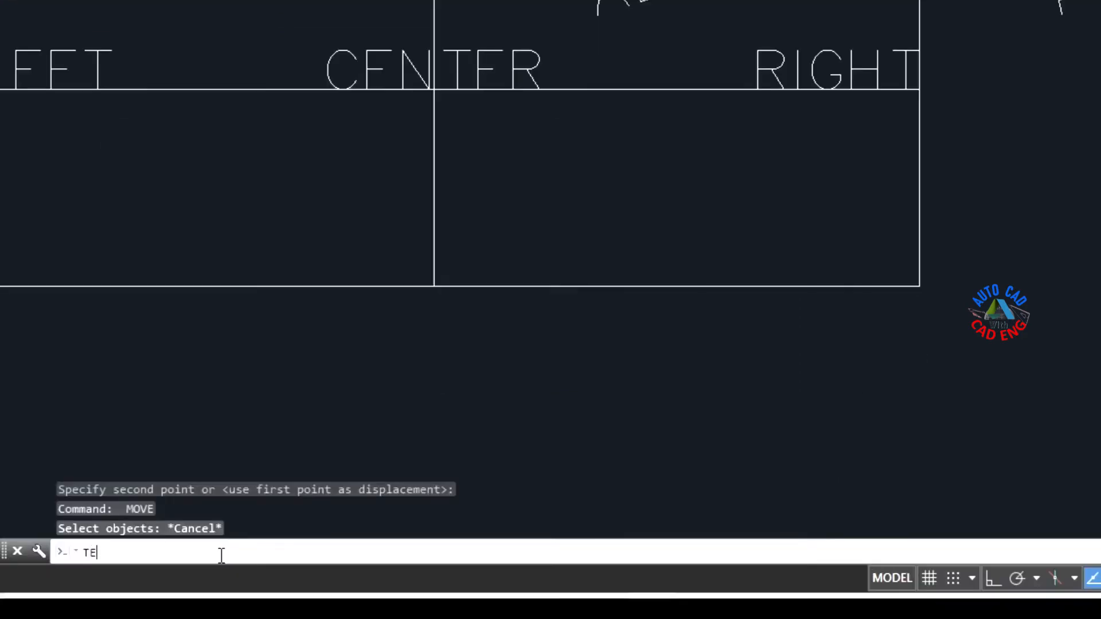
pyautogui.write('XT')
pyautogui.press('Return')
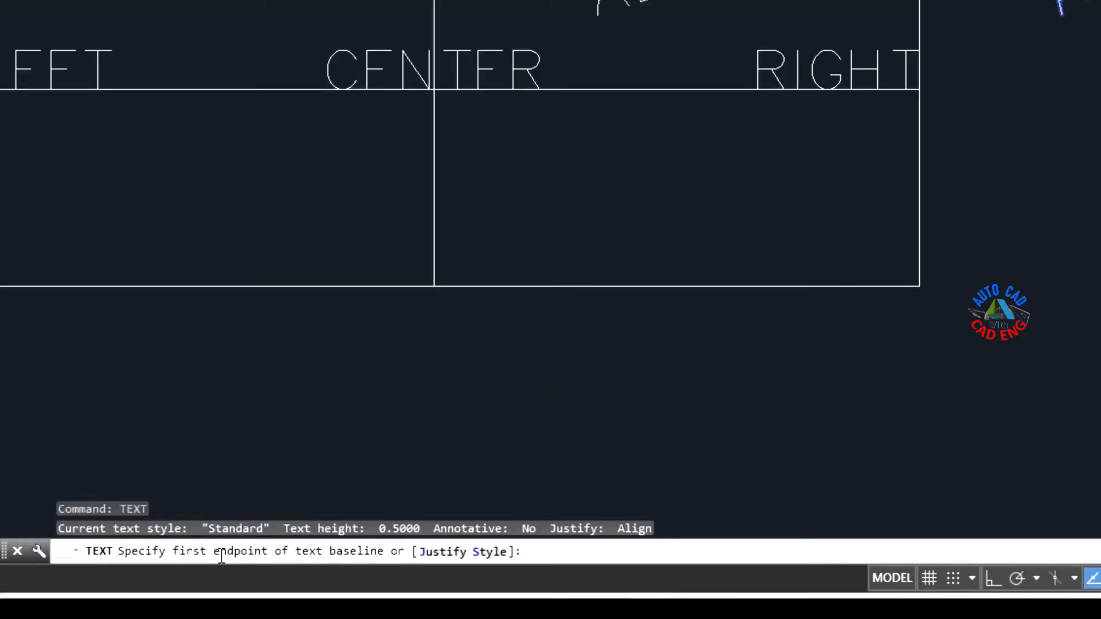
pyautogui.click(445, 552)
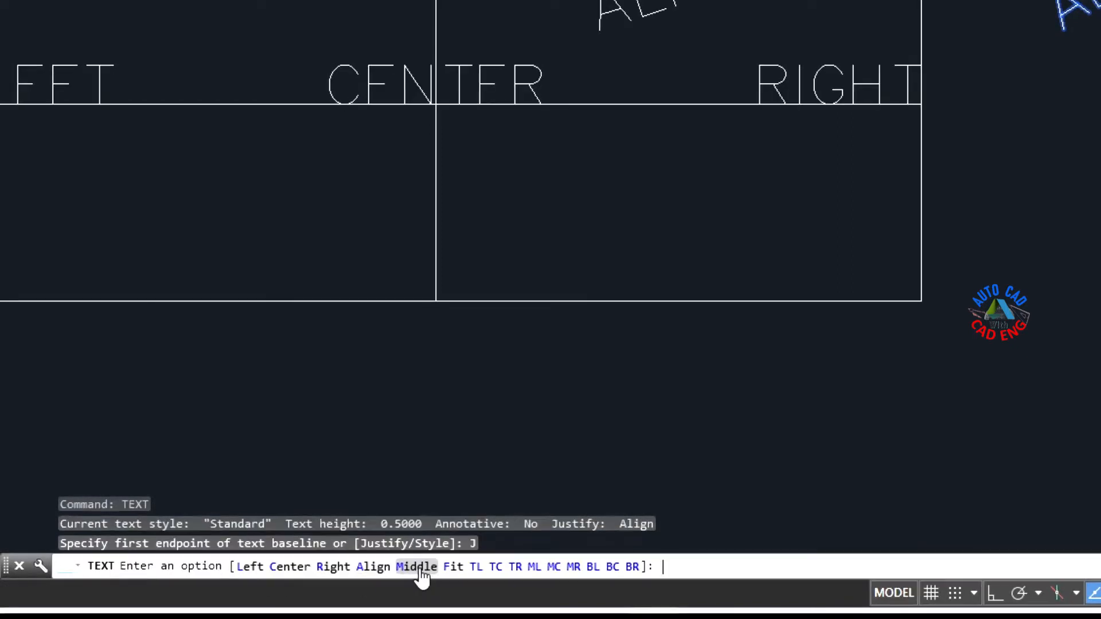
pyautogui.click(417, 567)
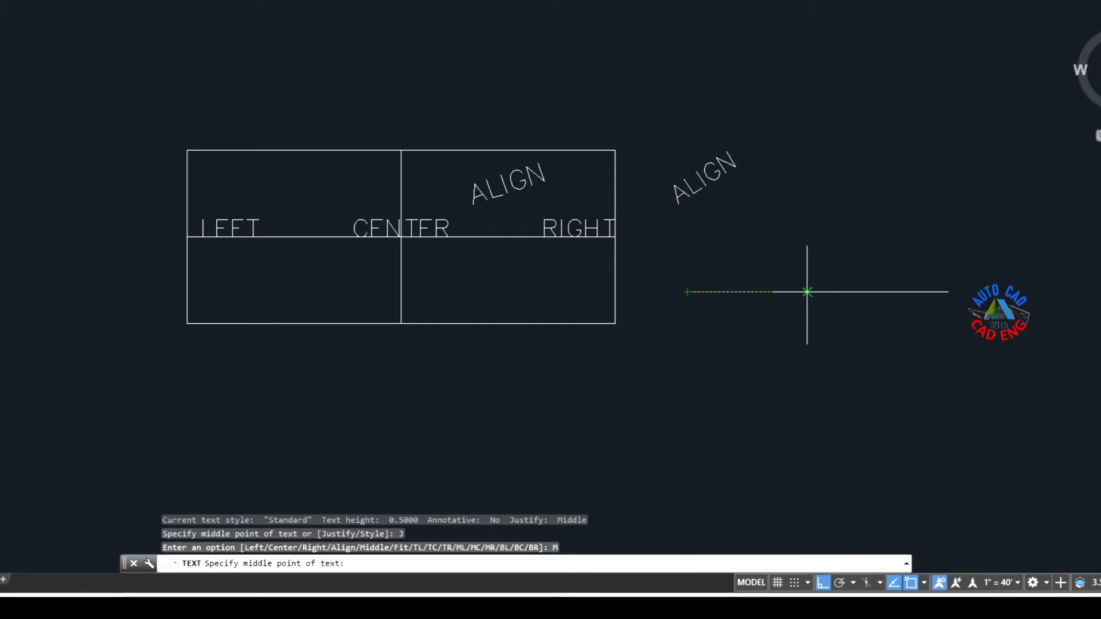
pyautogui.click(806, 292)
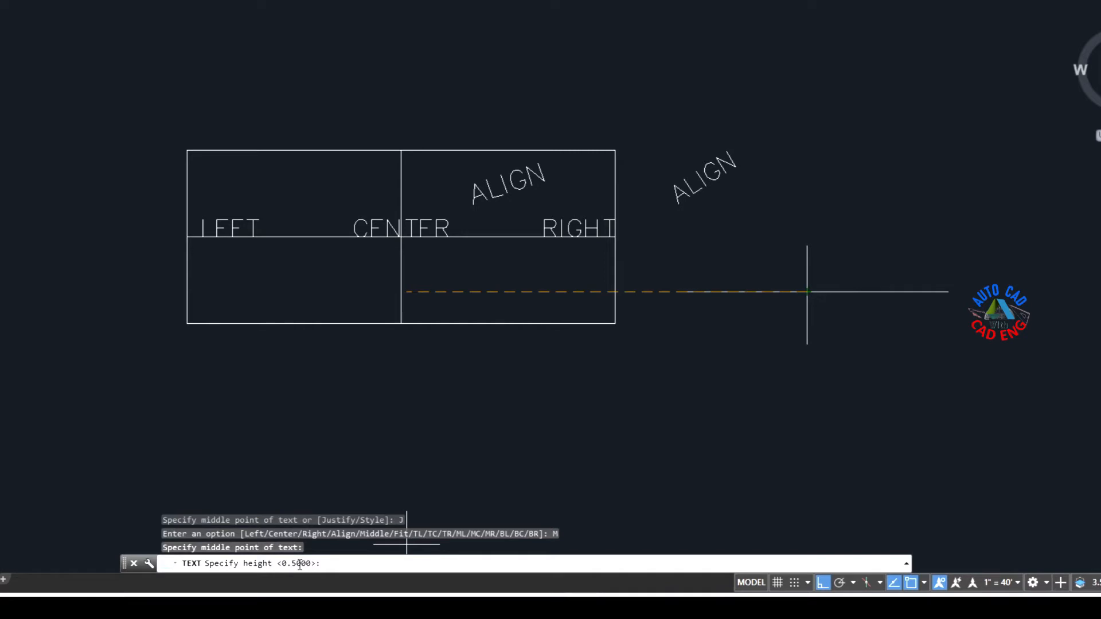
pyautogui.press('Return')
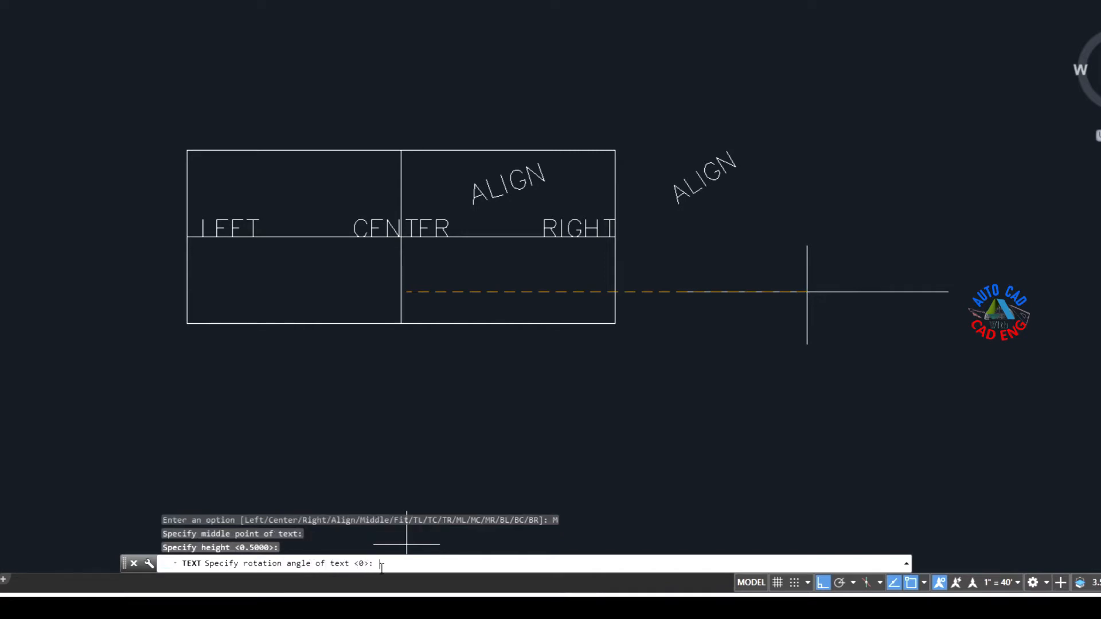
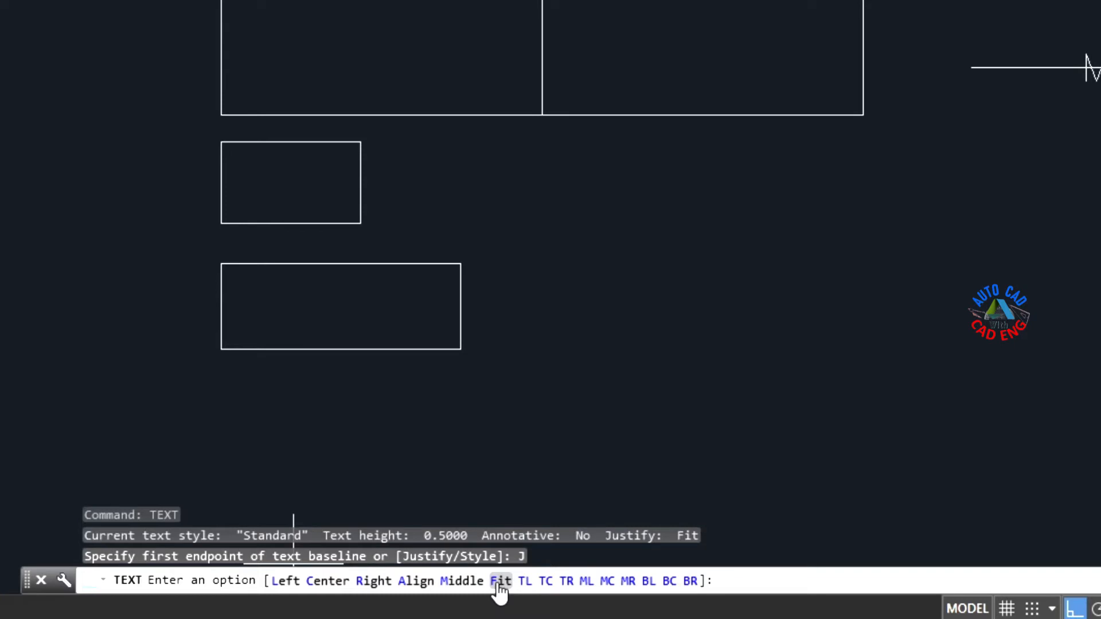
# Step: Place fit-justified single-line text FIT, height 0.5, between the two bottom corners of the small rectangle below the divided one
pyautogui.click(500, 581)
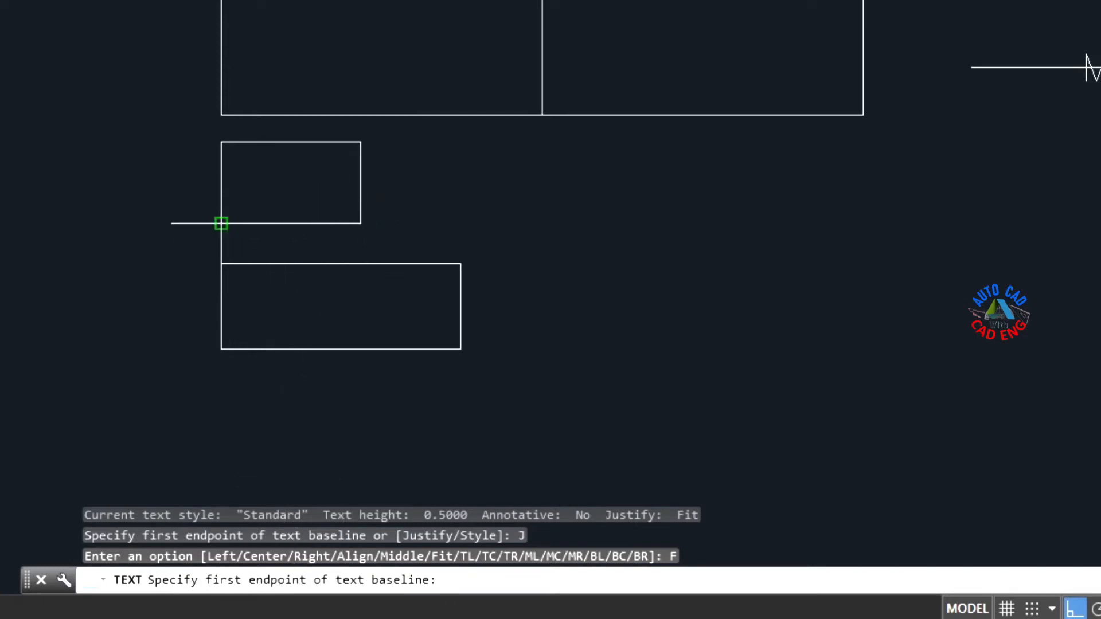
pyautogui.click(220, 223)
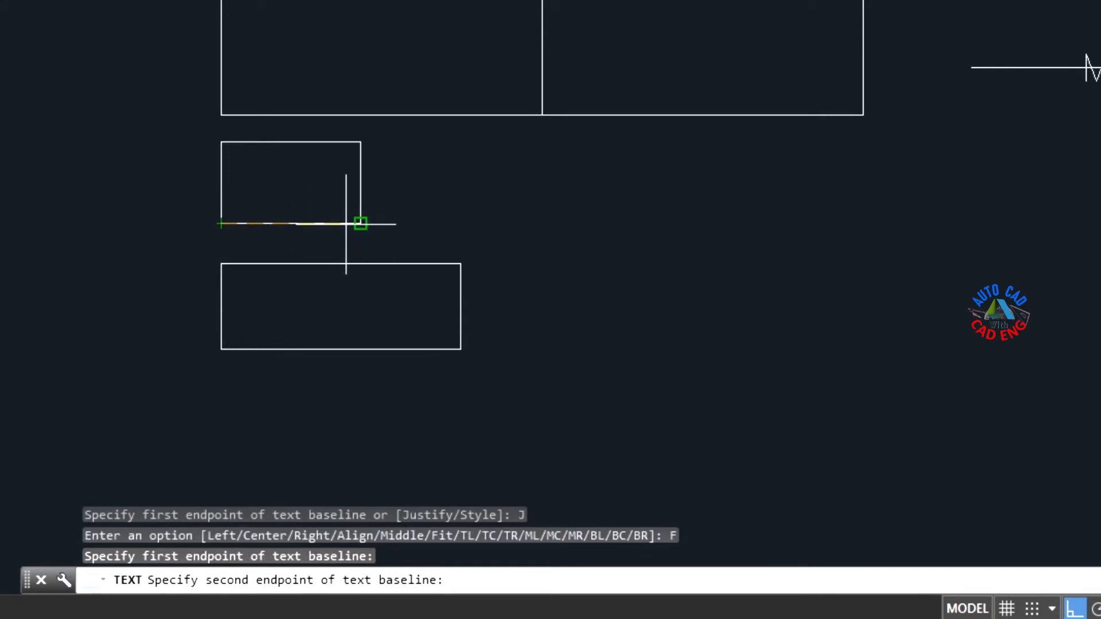
pyautogui.click(361, 223)
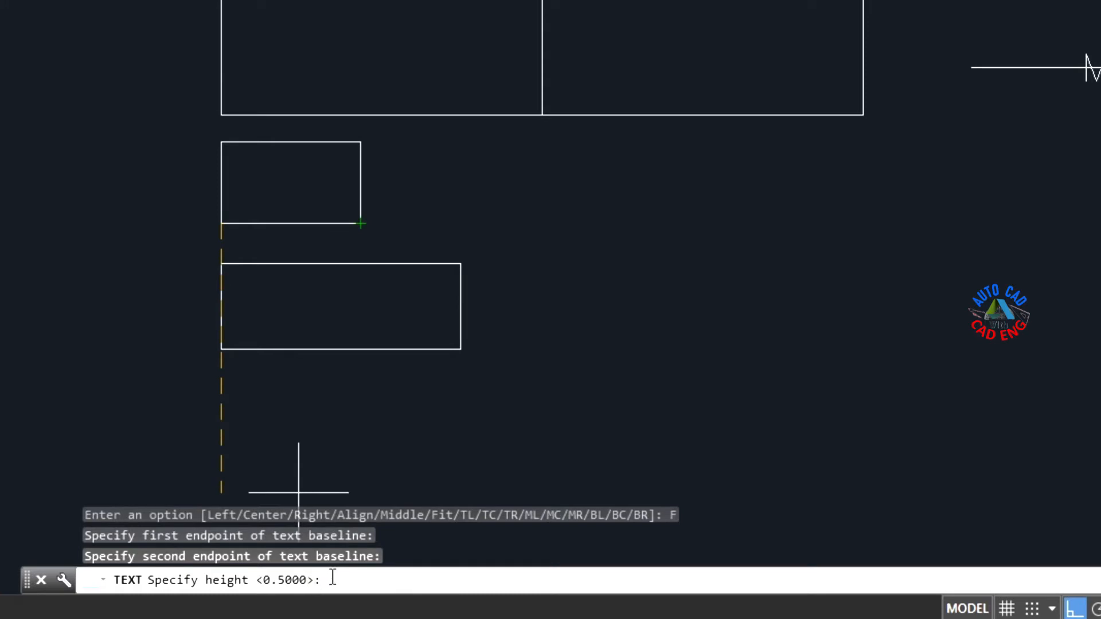
pyautogui.press('Return')
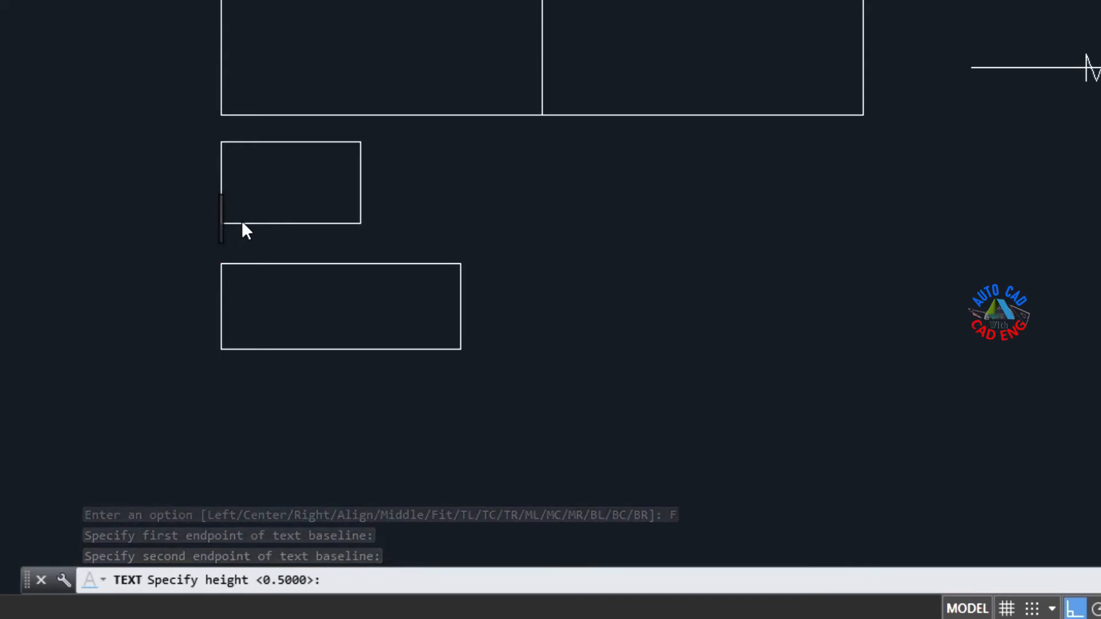
pyautogui.write('FIT')
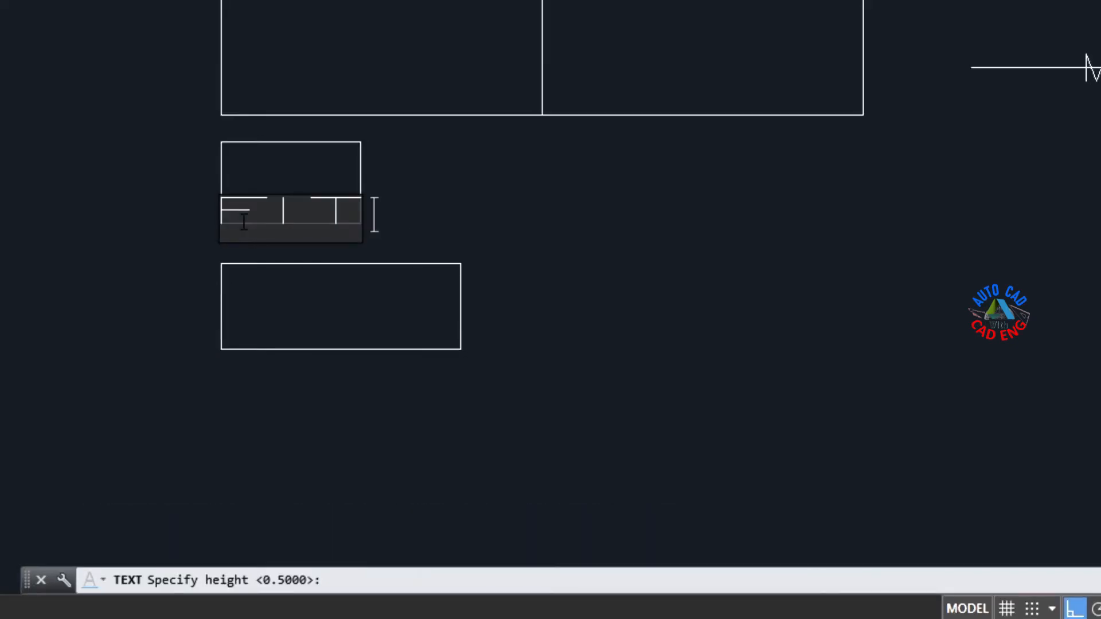
pyautogui.press('Return')
pyautogui.press('Return')
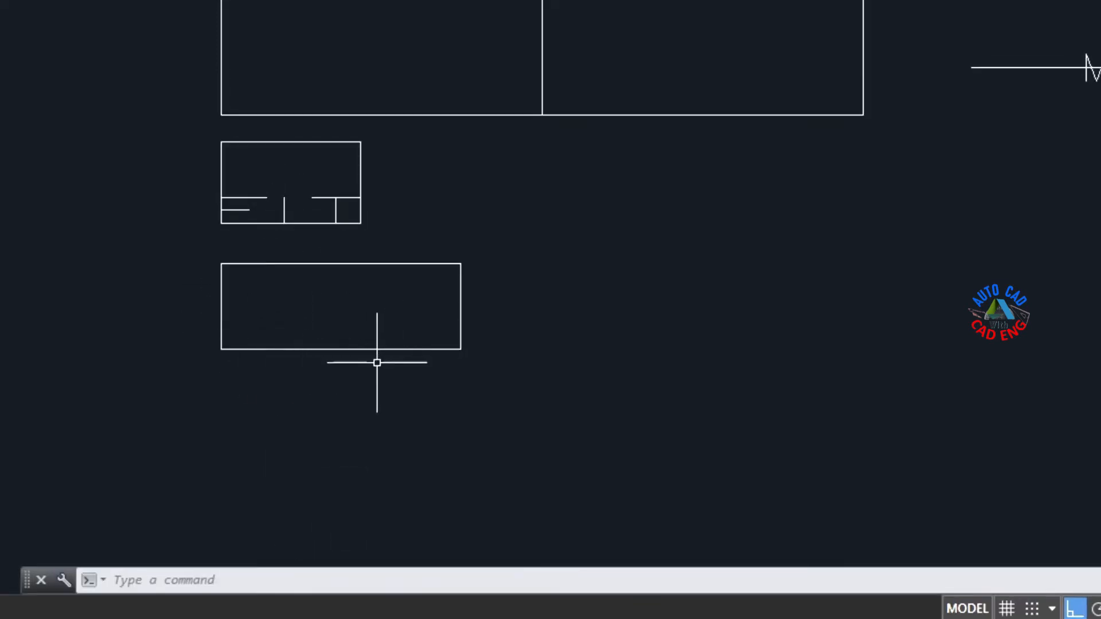
# Step: Place another fit-justified text FIT, height 0.5, between the two bottom corners of the wider, lowest rectangle
pyautogui.click(337, 579)
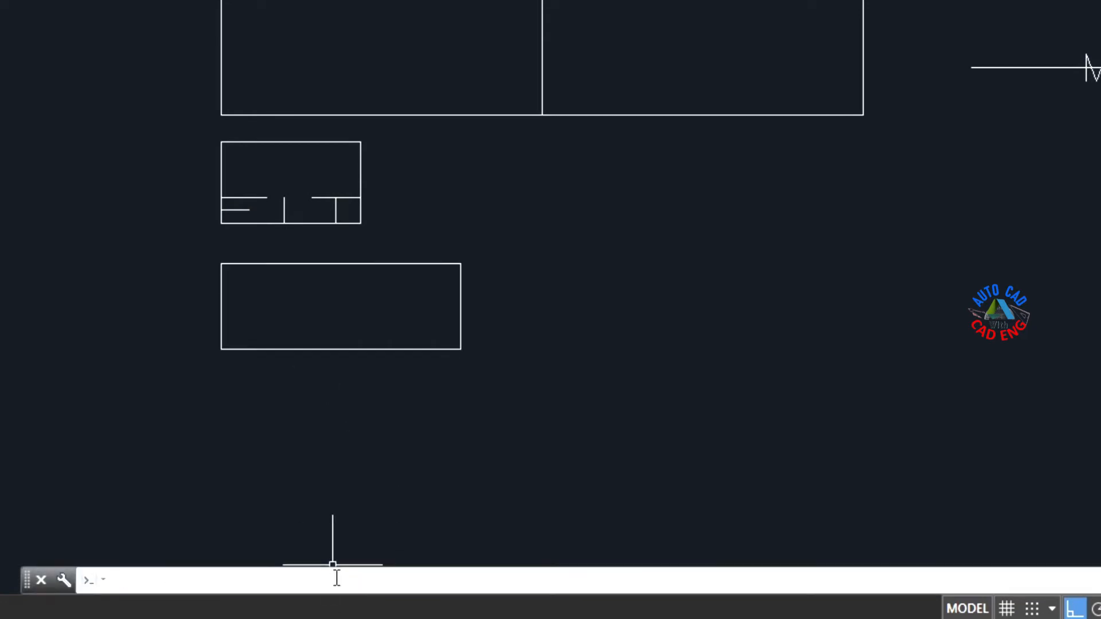
pyautogui.write('TEXT')
pyautogui.press('Return')
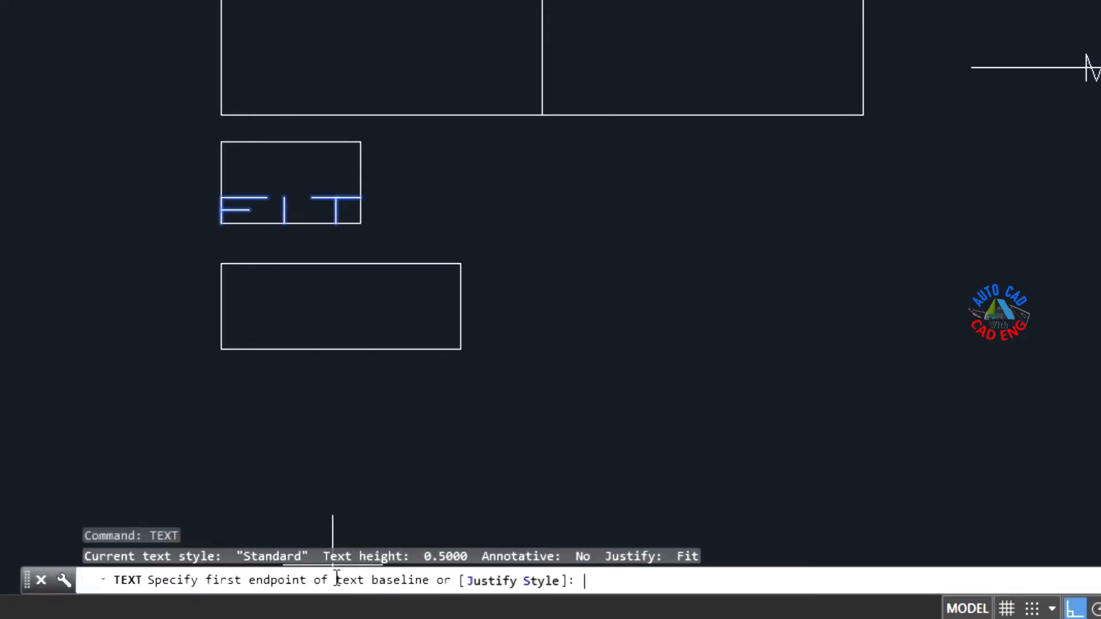
pyautogui.click(522, 582)
pyautogui.click(503, 580)
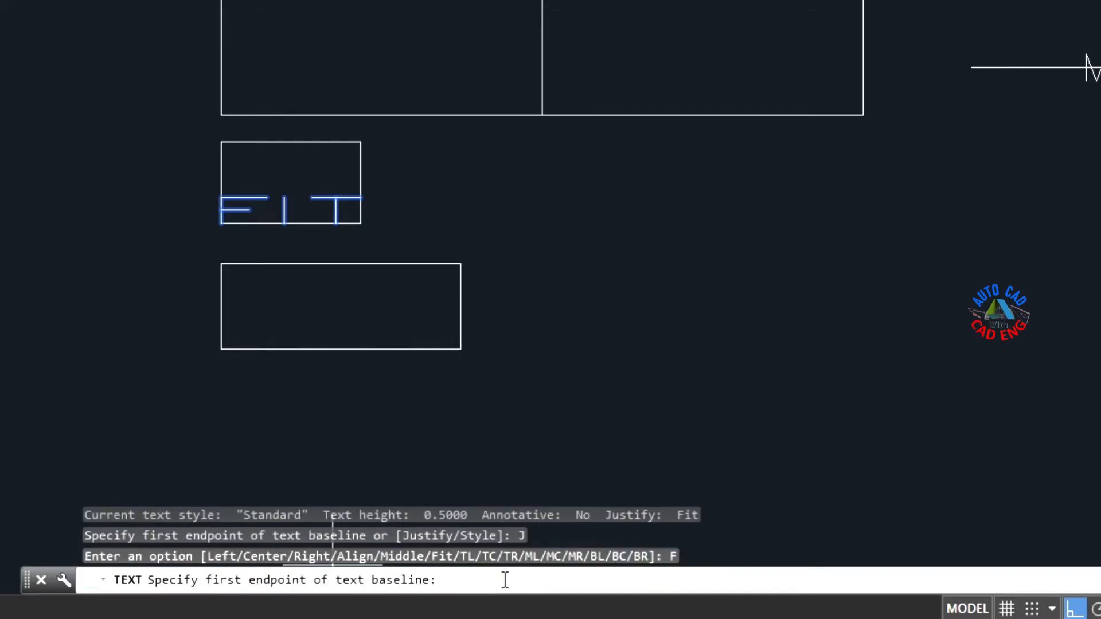
pyautogui.click(221, 349)
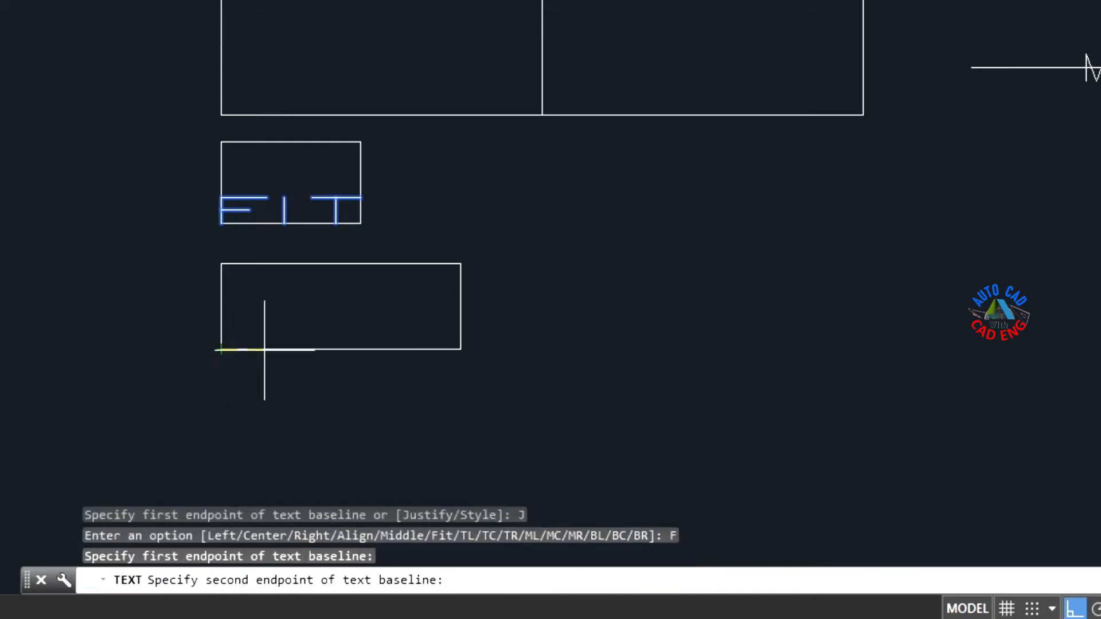
pyautogui.click(461, 349)
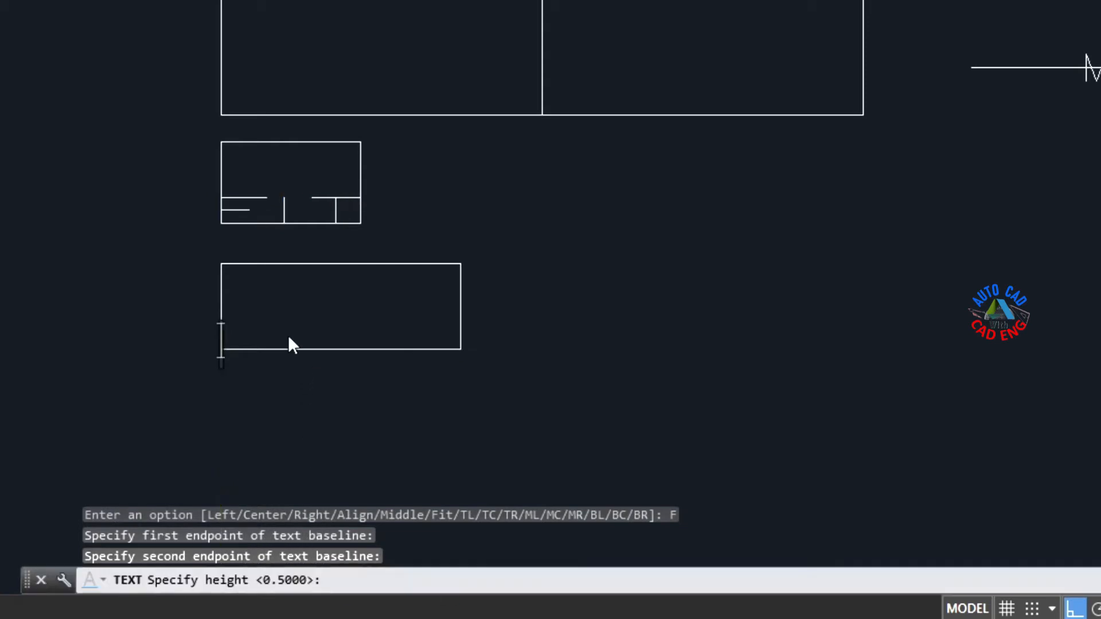
pyautogui.press('Return')
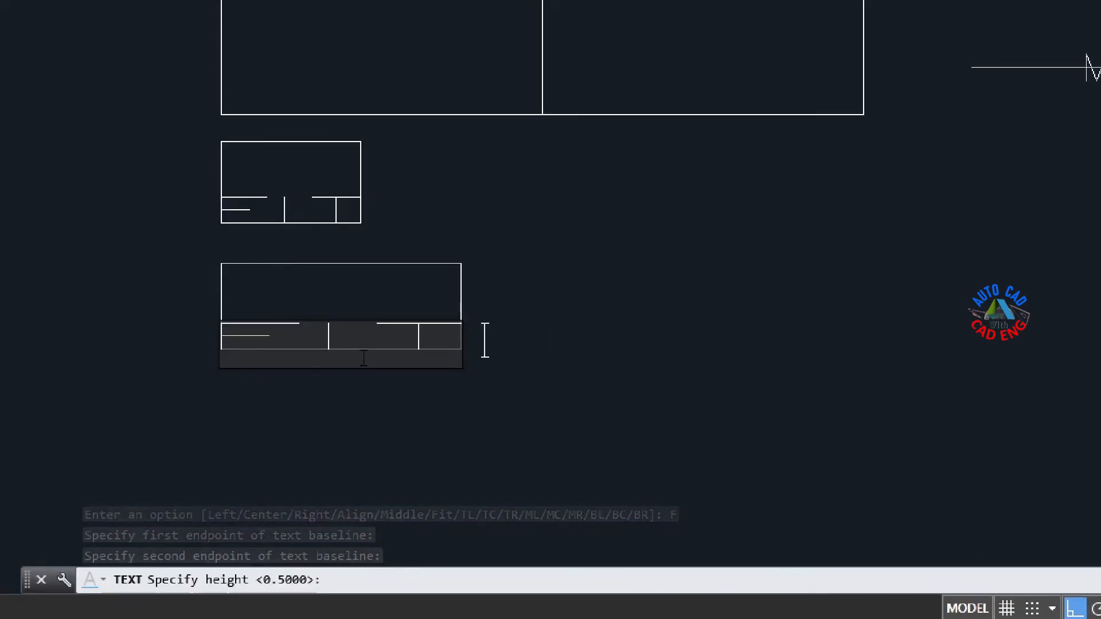
pyautogui.press('Escape')
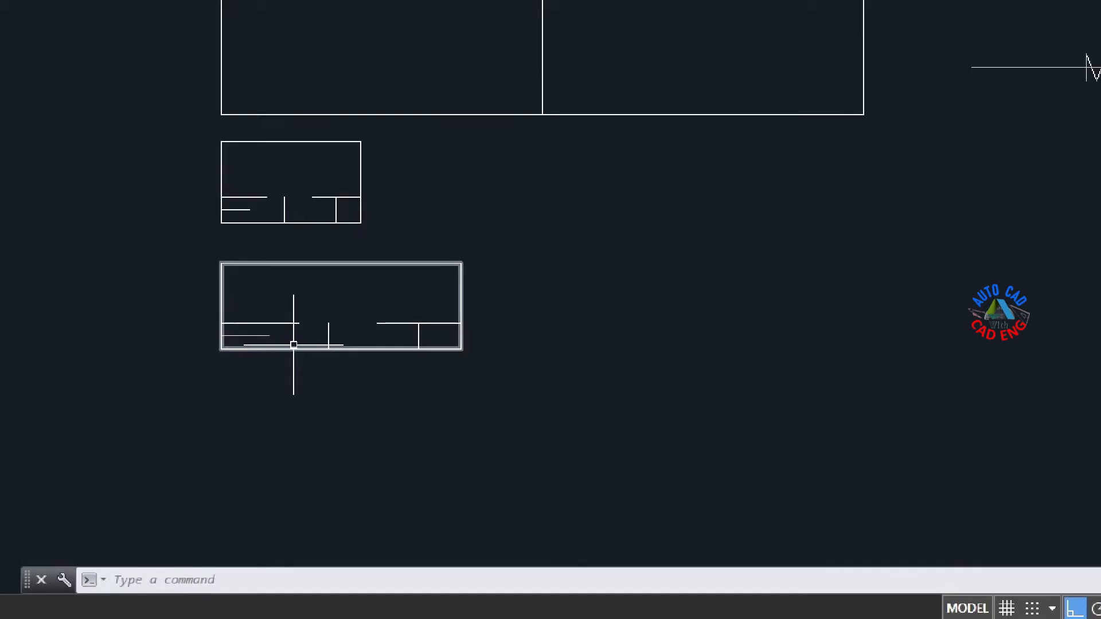
# Step: With Ortho off, tilt the FIT text in the wider rectangle upward by stretching its end grip to near the rectangle's right edge
pyautogui.click(450, 348)
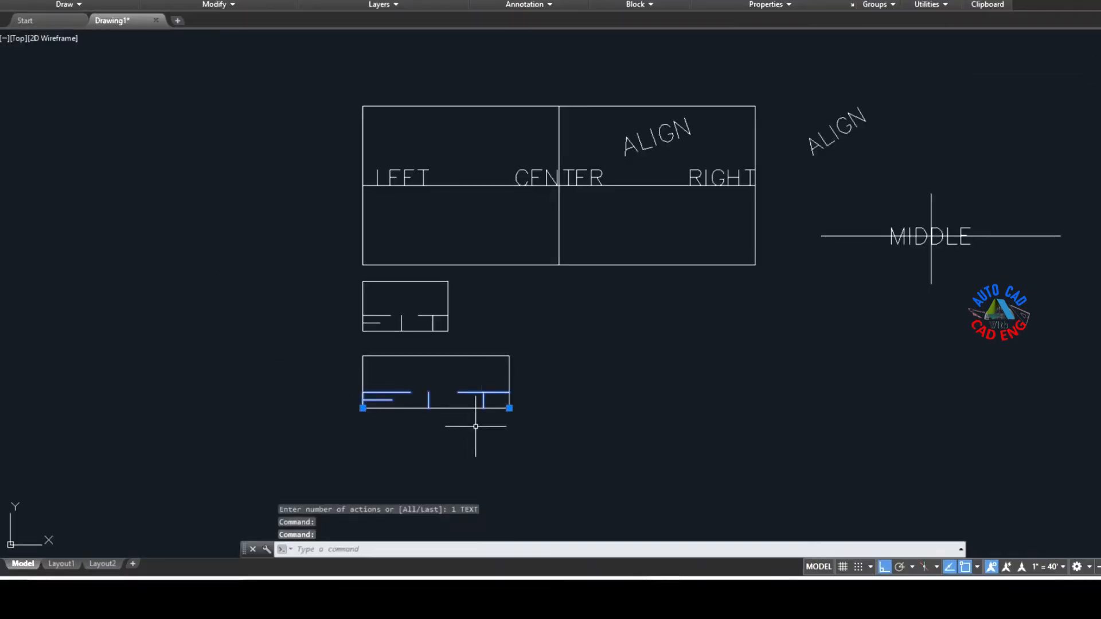
pyautogui.scroll(3, 467, 430)
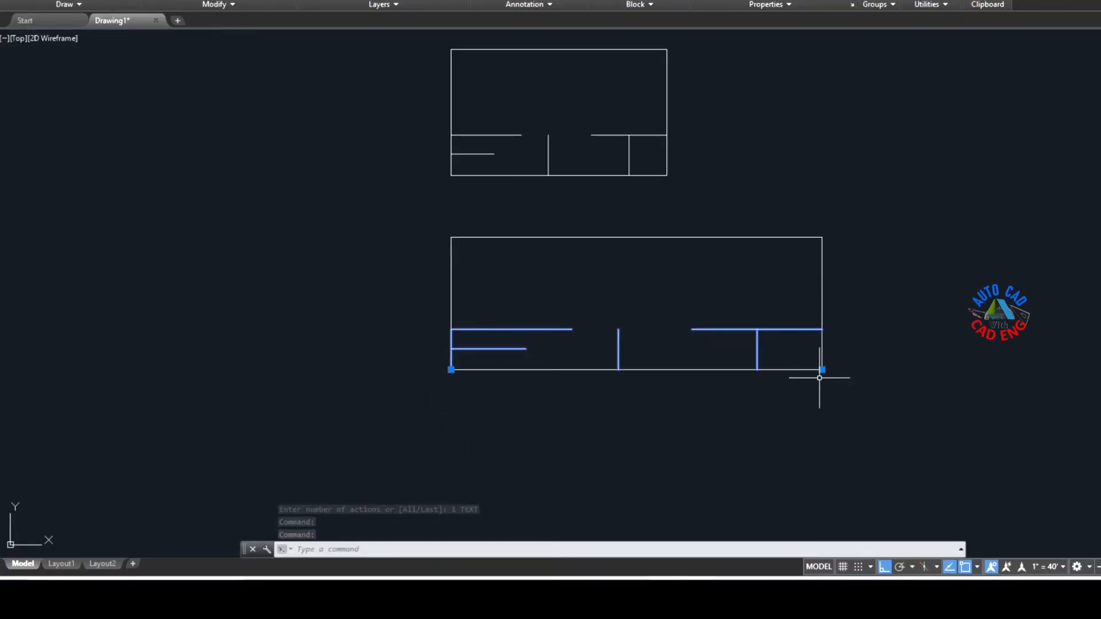
pyautogui.click(821, 370)
pyautogui.scroll(2, 821, 369)
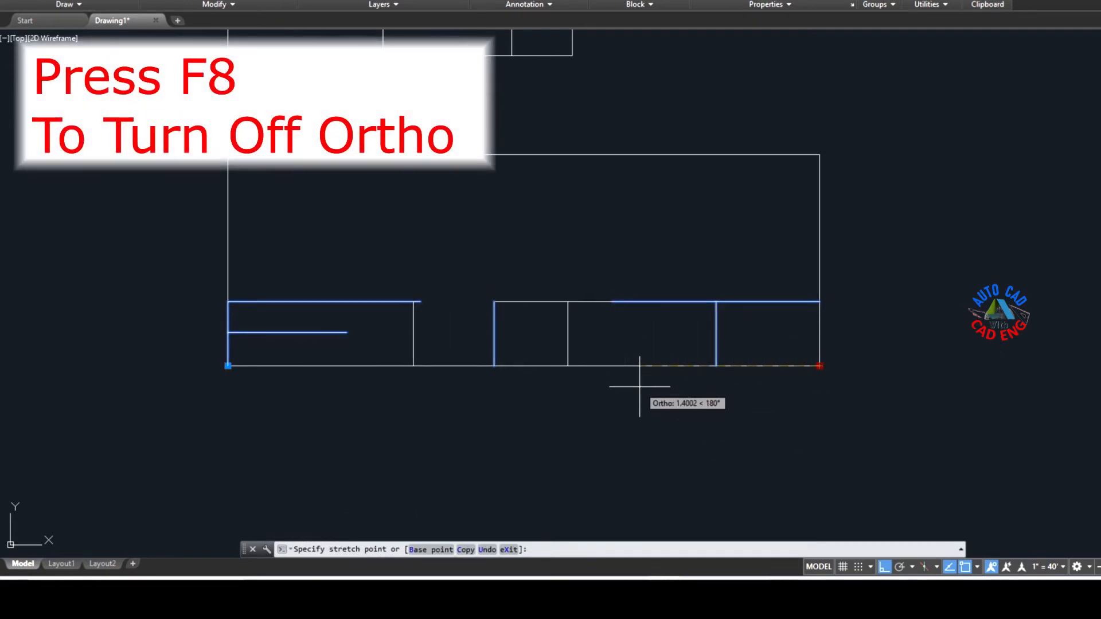
pyautogui.press('F8')
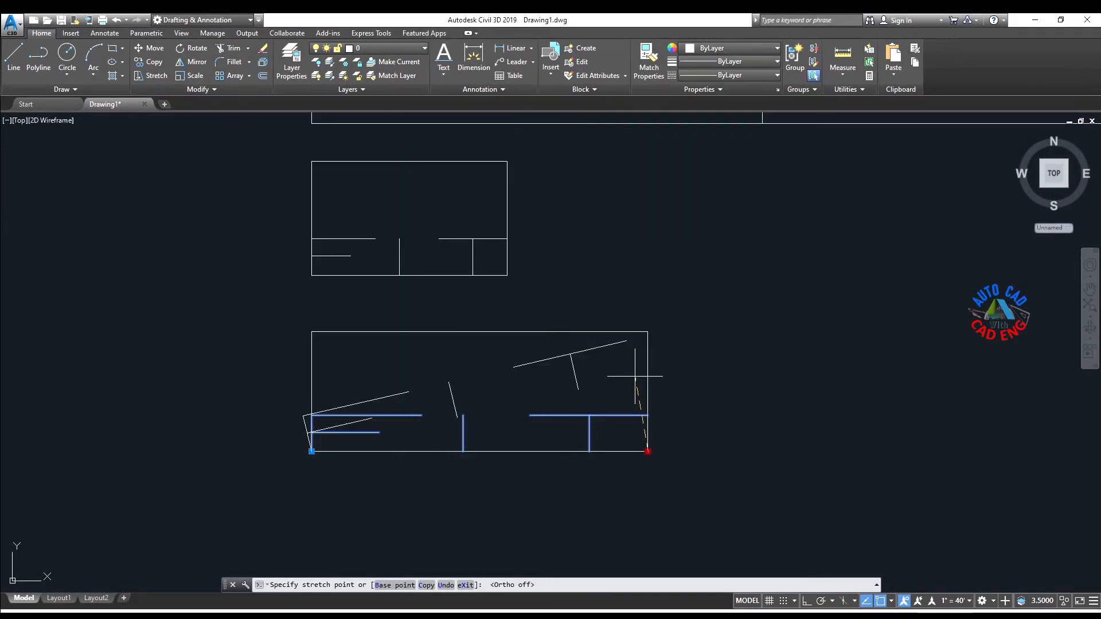
pyautogui.press('Escape')
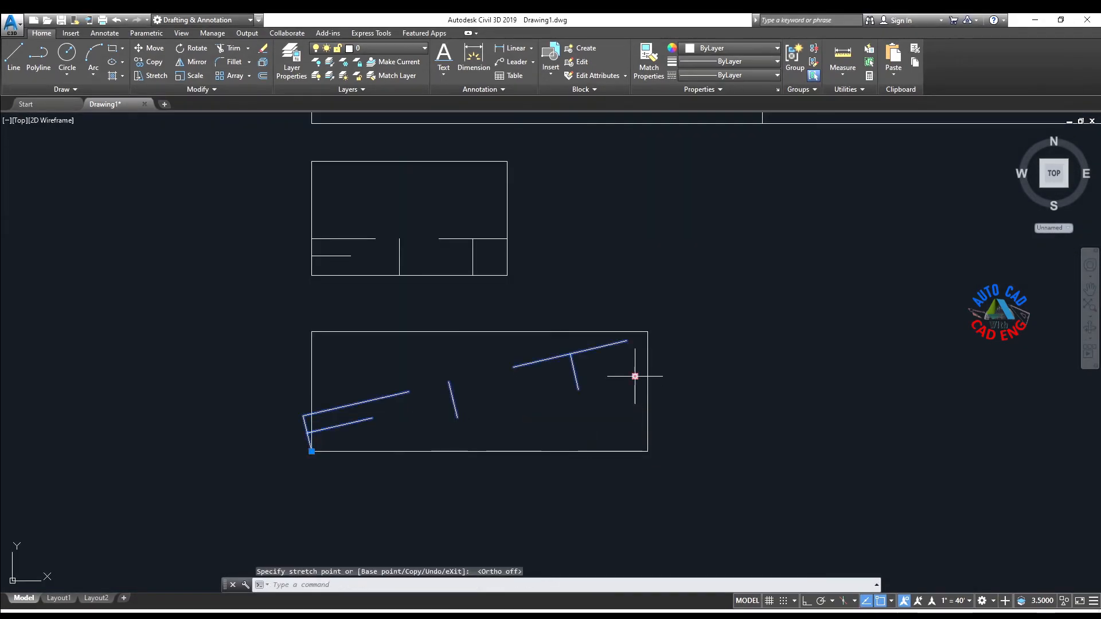
pyautogui.press('Escape')
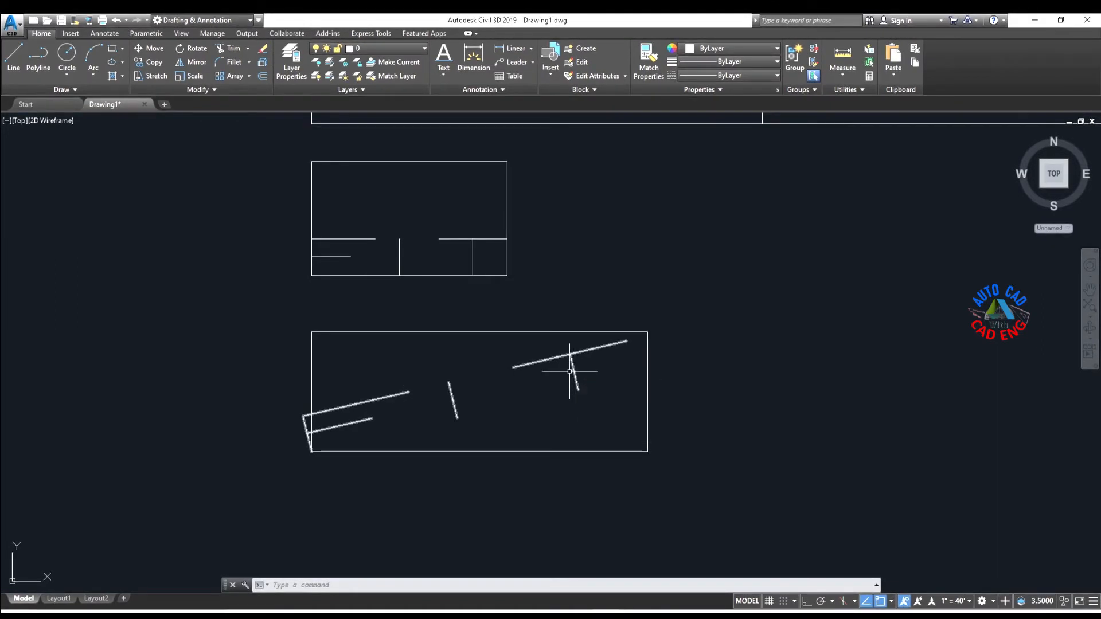
# Step: Enlarge the ALIGN text outside the divided rectangle by stretching its end grip outward to the upper right
pyautogui.scroll(-4, 551, 382)
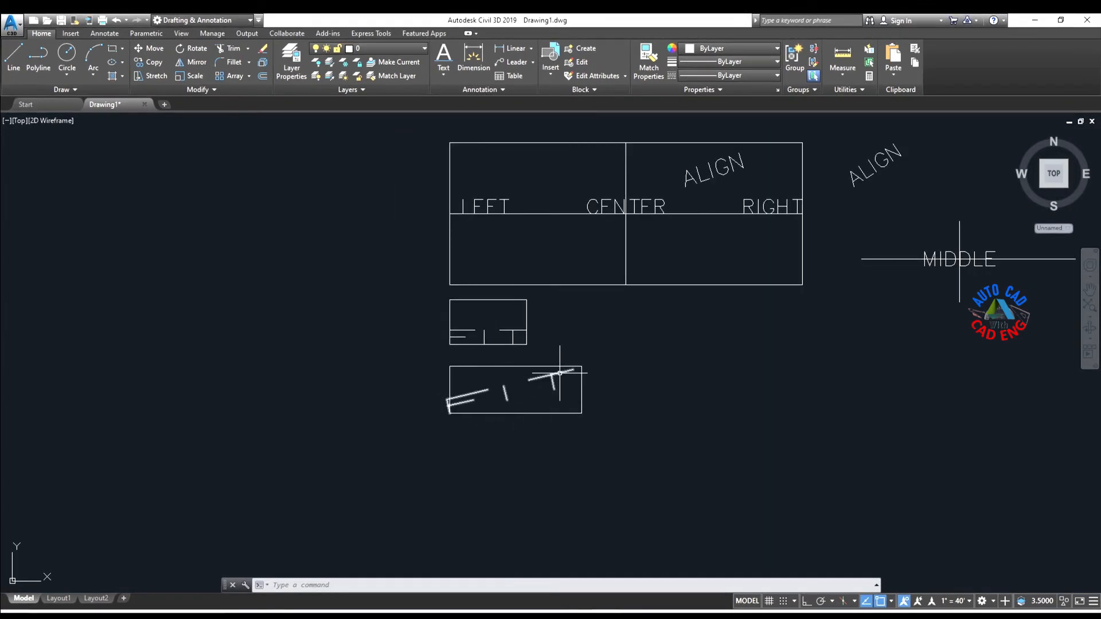
pyautogui.click(858, 178)
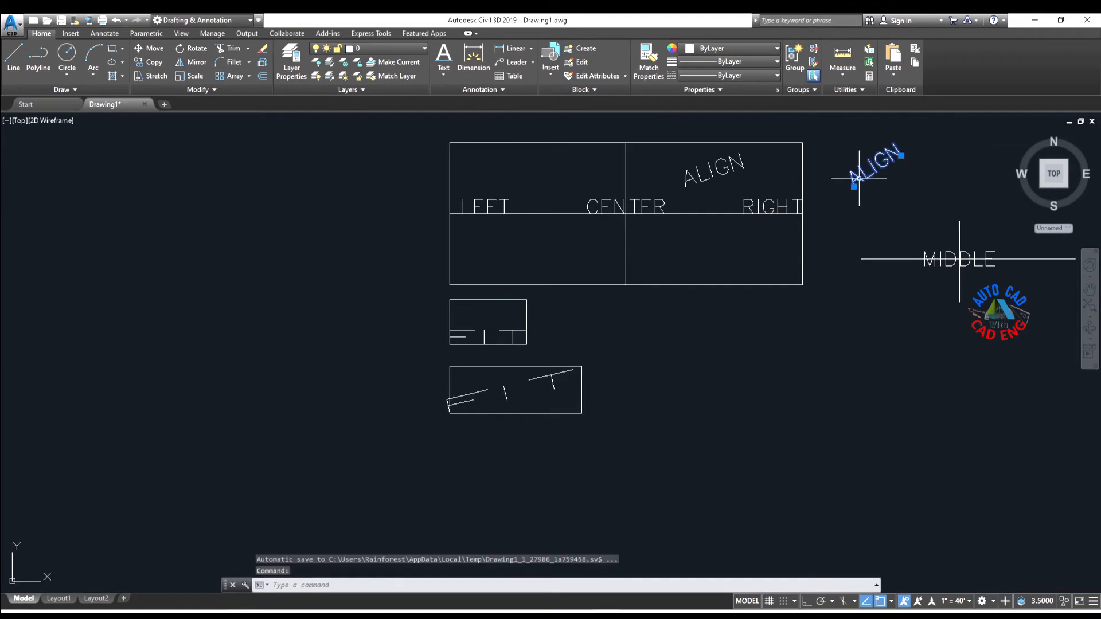
pyautogui.click(901, 156)
pyautogui.moveTo(902, 155); pyautogui.dragTo(802, 233, button='middle')
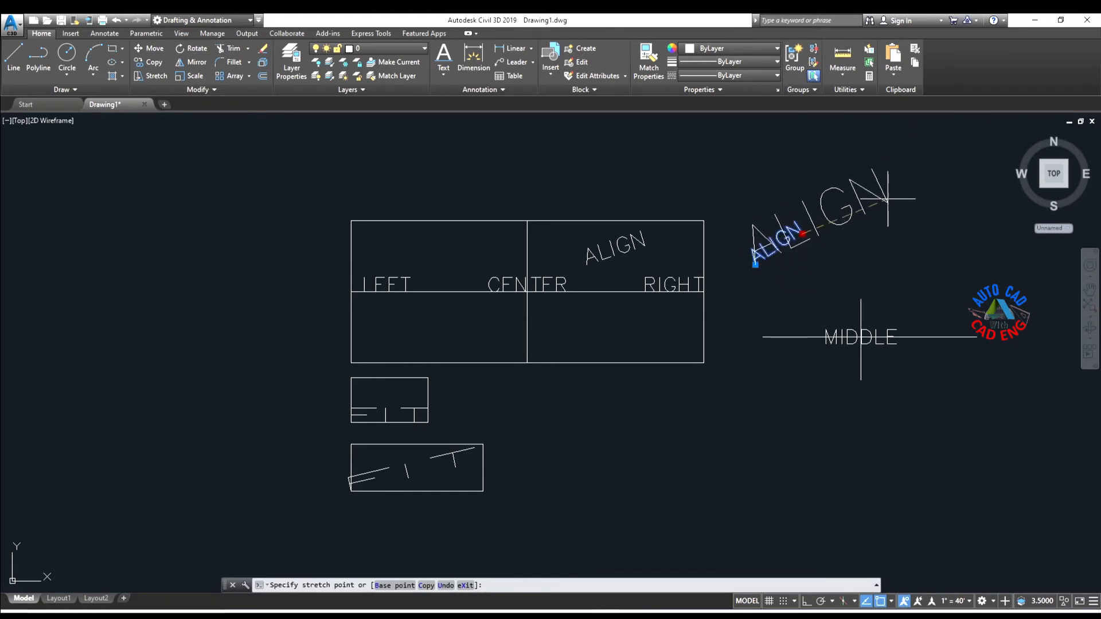
pyautogui.click(863, 202)
# Step: Narrow the tilted FIT text by moving its end grip slightly inward along the baseline, and clear the selection
pyautogui.click(479, 466)
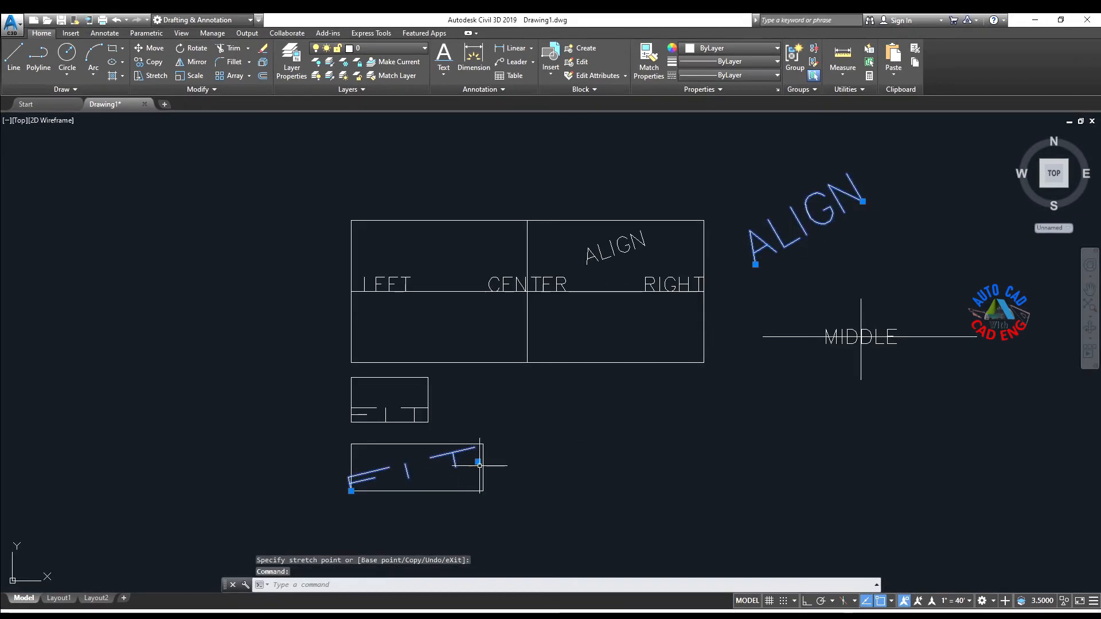
pyautogui.click(477, 462)
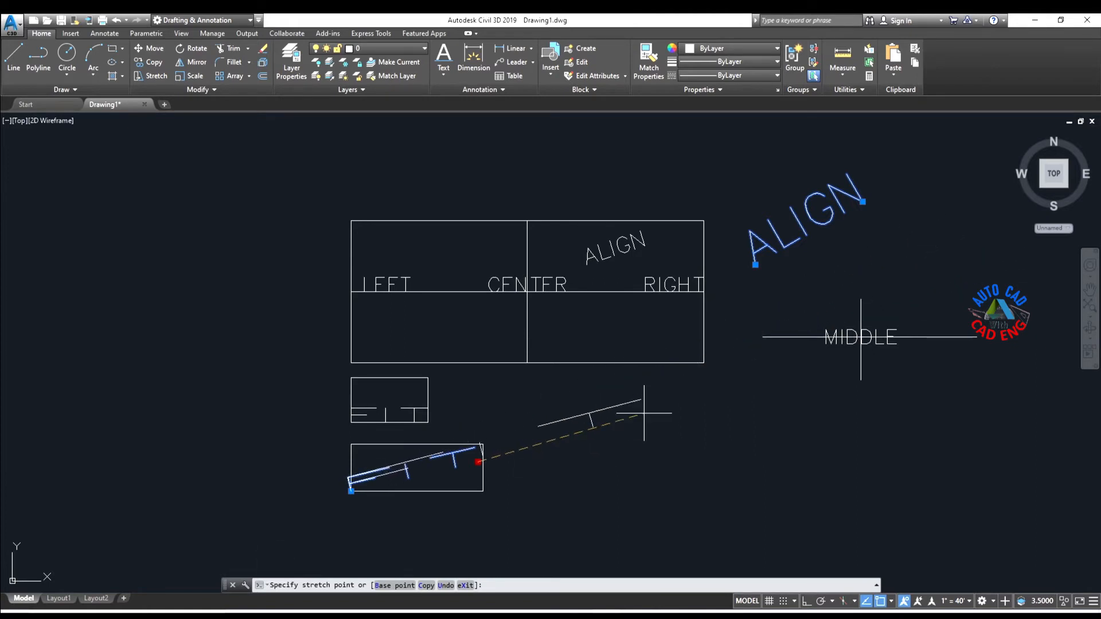
pyautogui.click(464, 464)
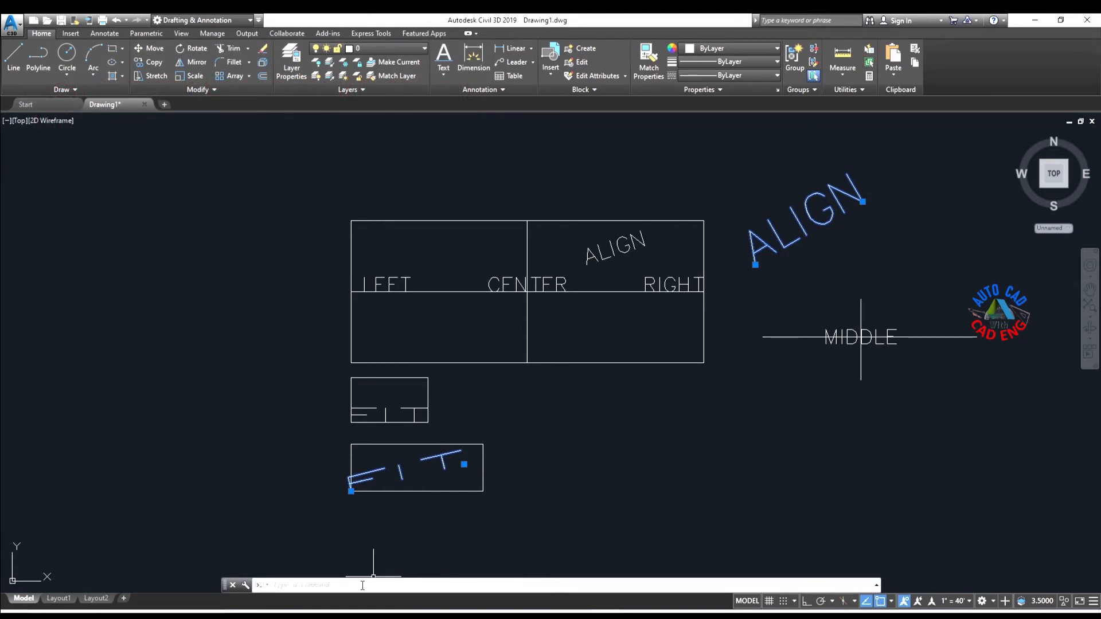
pyautogui.press('Escape')
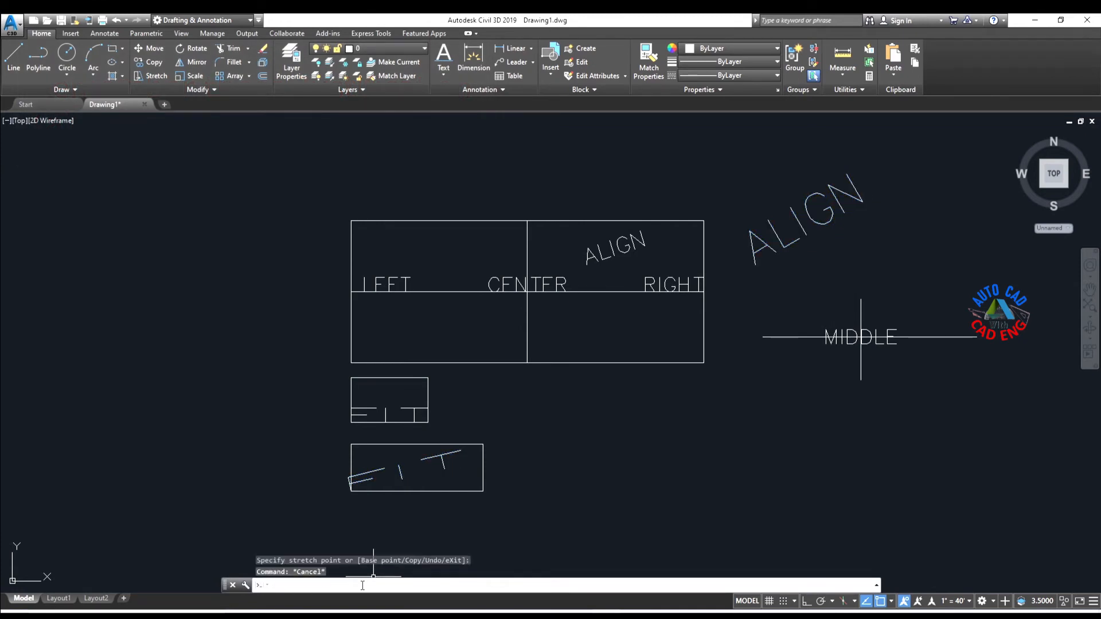
# Step: Place top-left (TL) justified single-line text TOP LEFT at the divided rectangle's upper-left corner, with height 0.5 and rotation 0
pyautogui.write('TEXT')
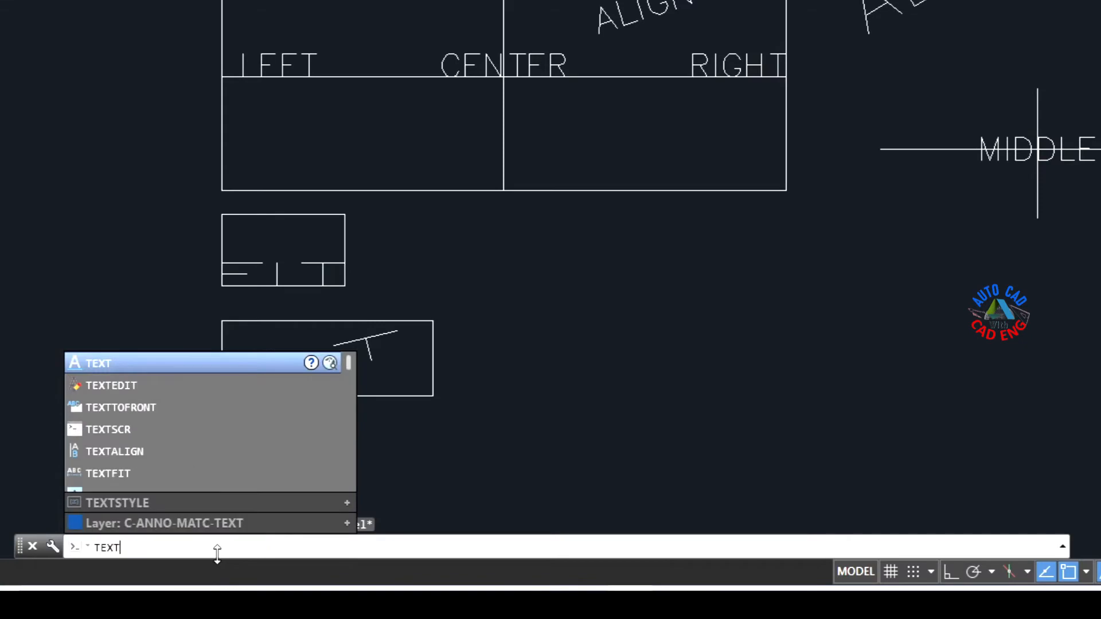
pyautogui.press('Return')
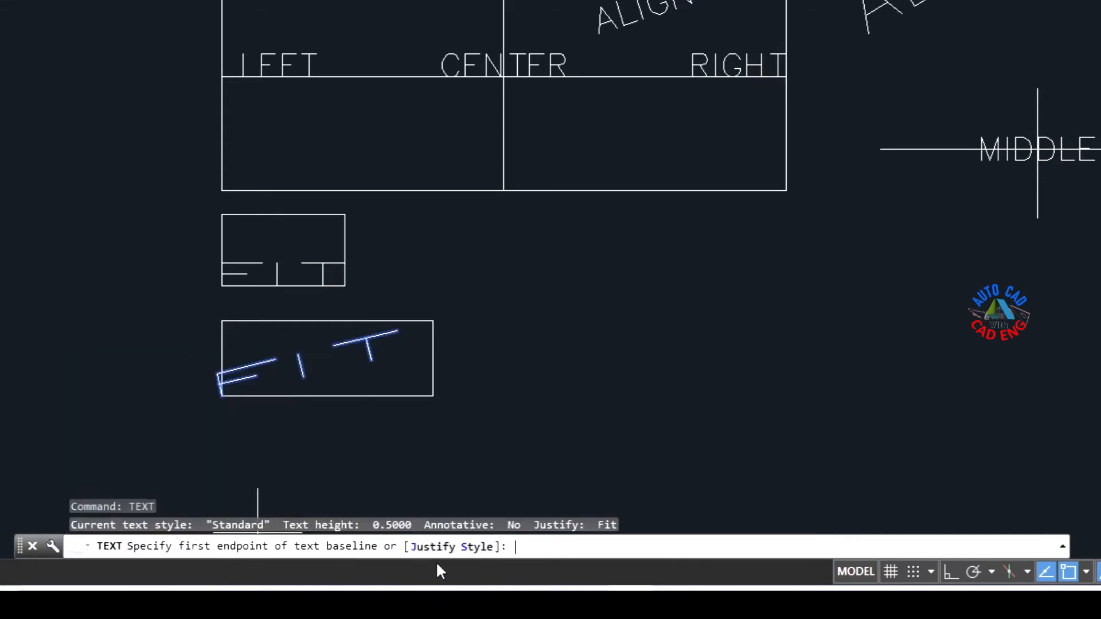
pyautogui.click(431, 547)
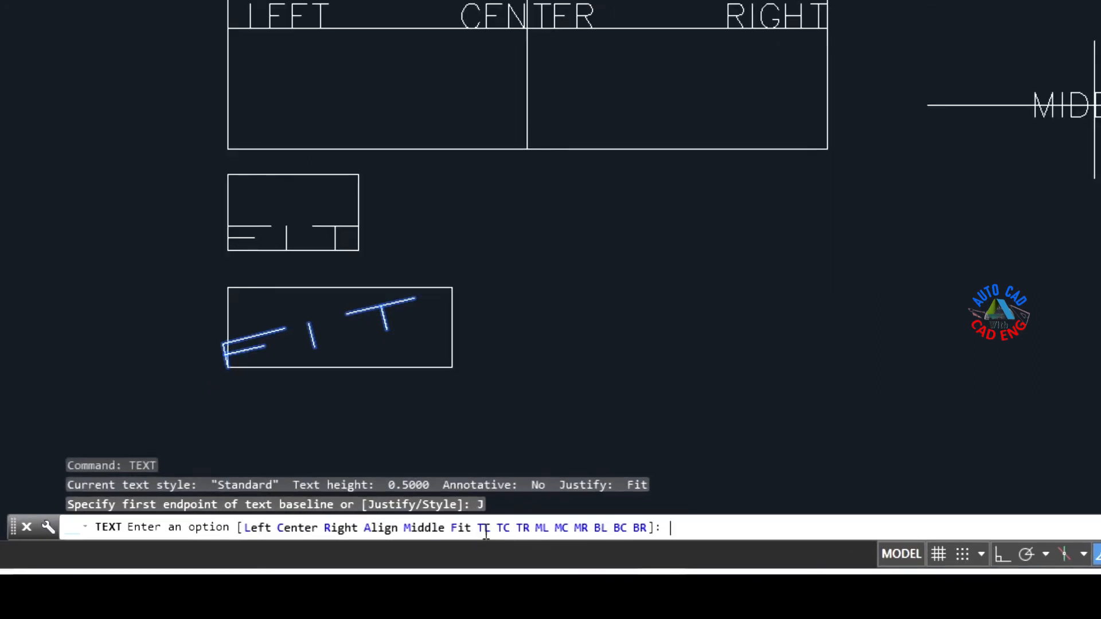
pyautogui.click(484, 528)
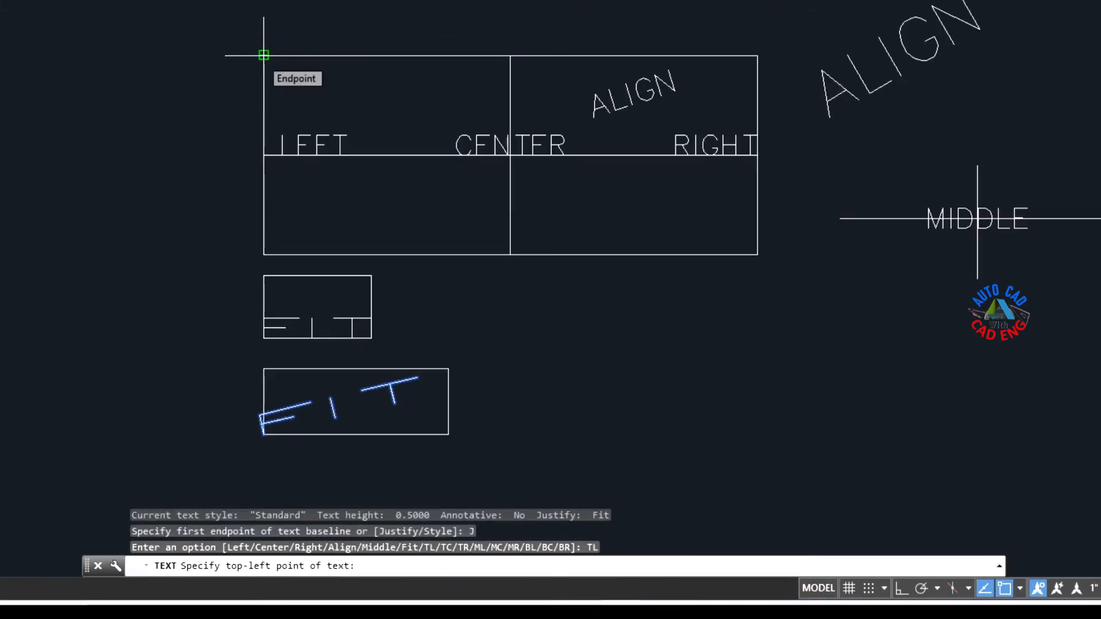
pyautogui.click(264, 55)
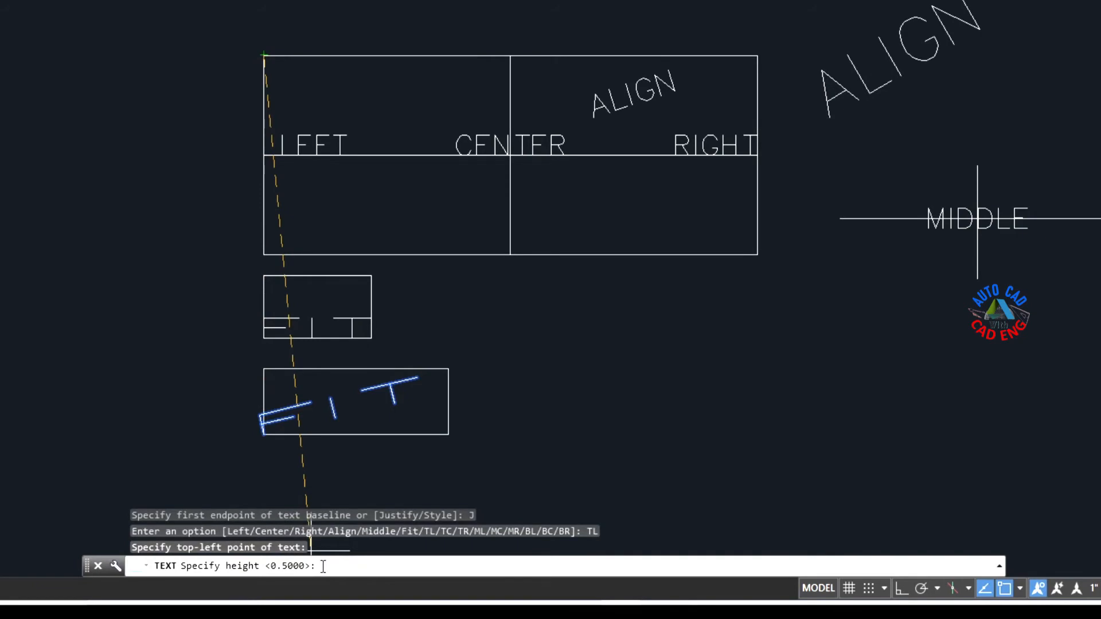
pyautogui.press('Return')
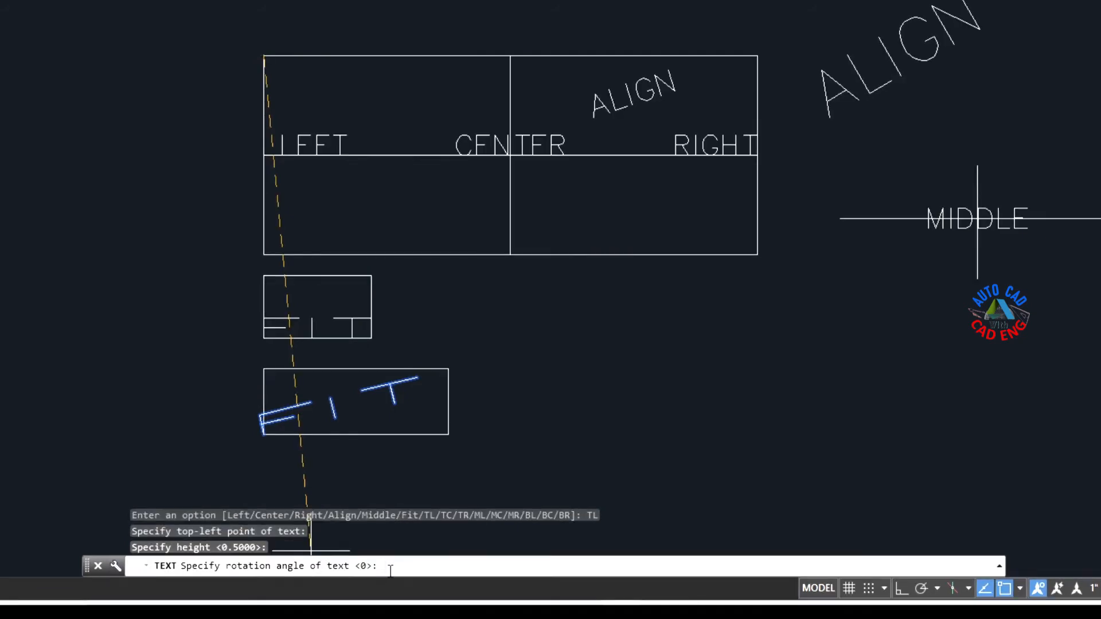
pyautogui.press('Return')
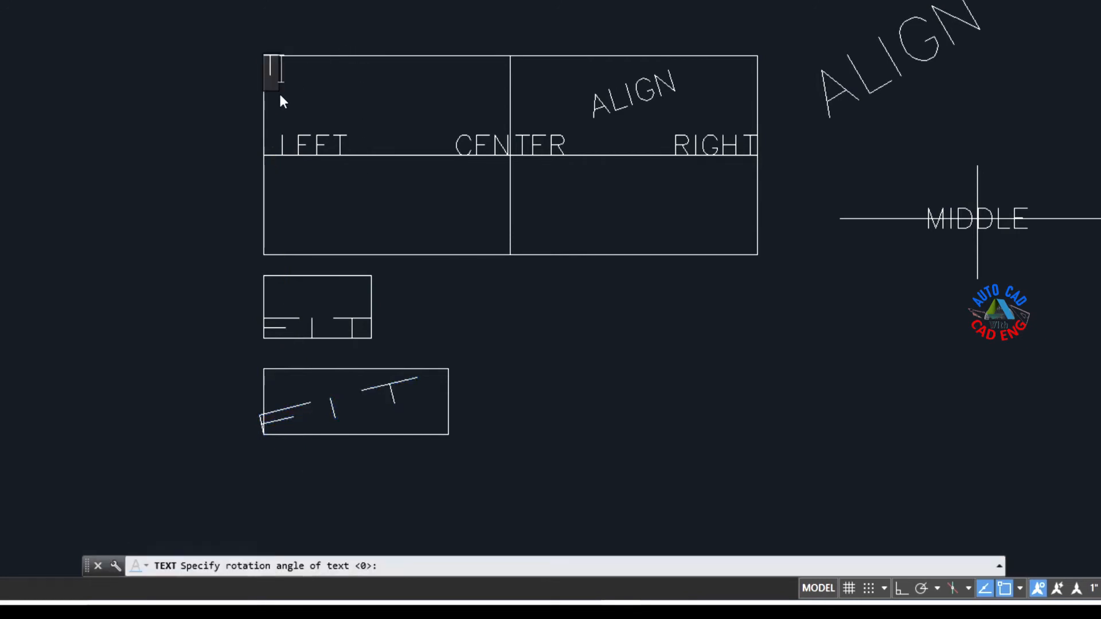
pyautogui.write('TOP ')
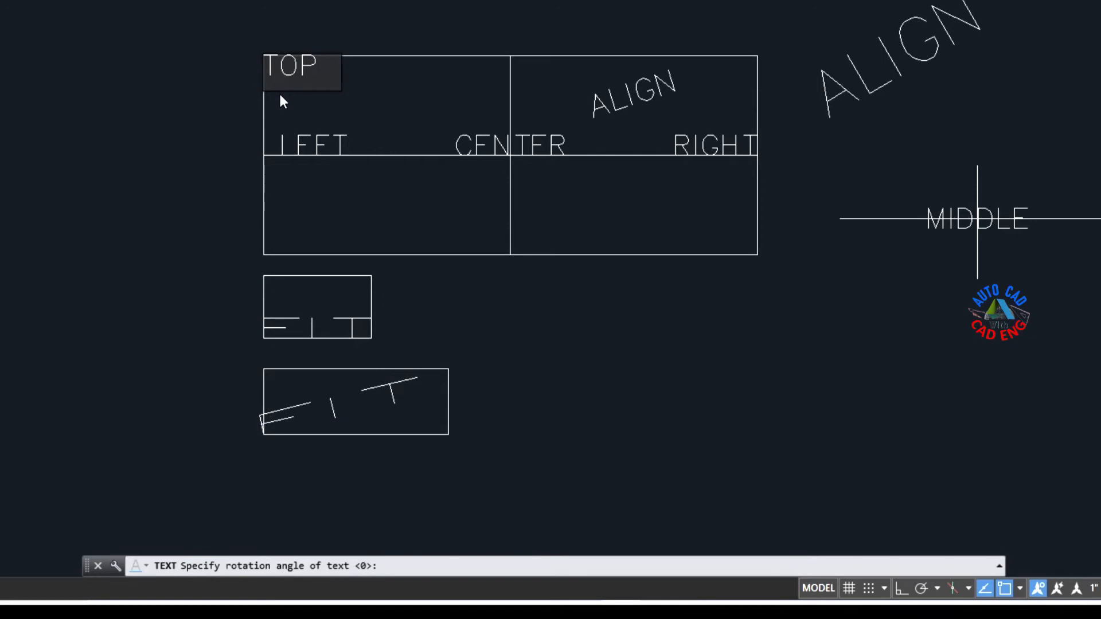
pyautogui.write('LEFT')
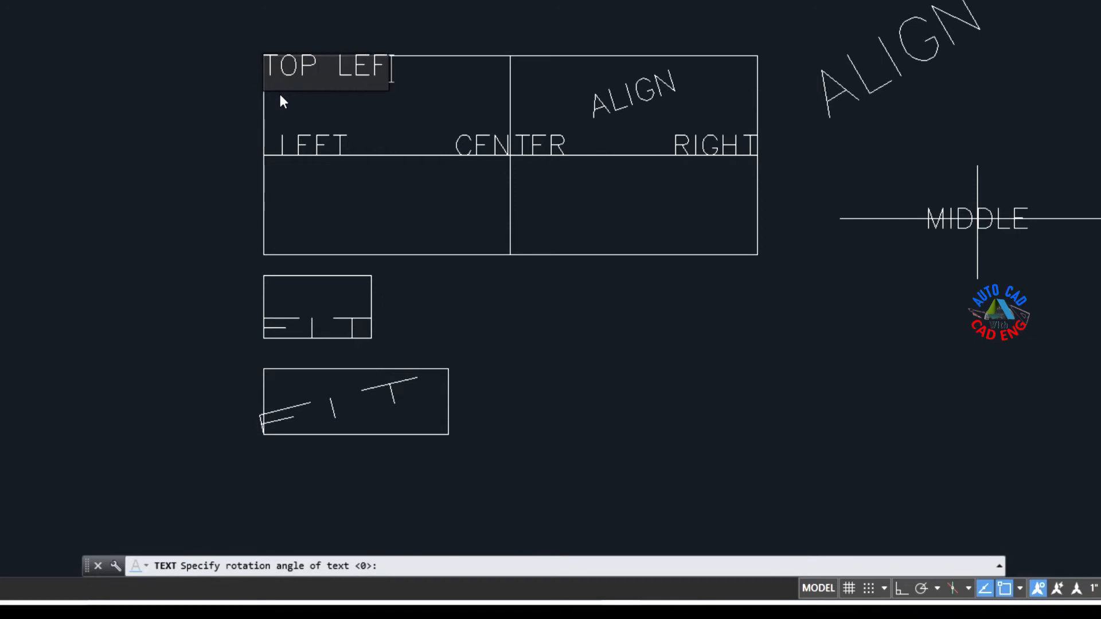
pyautogui.press('Return')
pyautogui.press('Return')
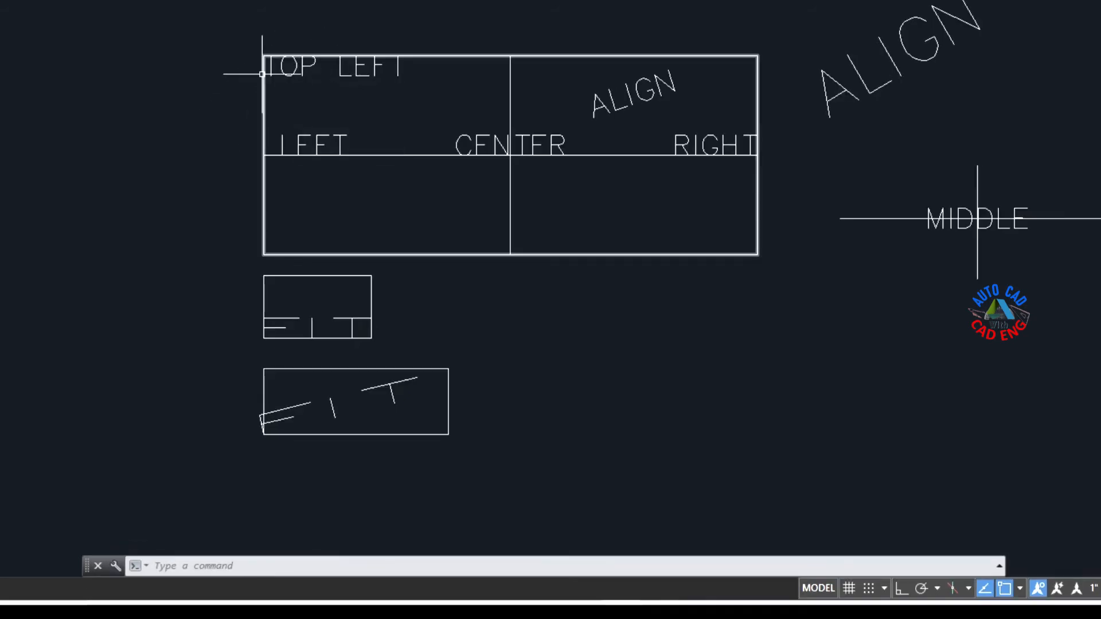
# Step: Place top-center (TC) justified single-line text TOP CENTER at the midpoint of the divided rectangle's upper edge, with height 0.5 and rotation 0
pyautogui.click(218, 566)
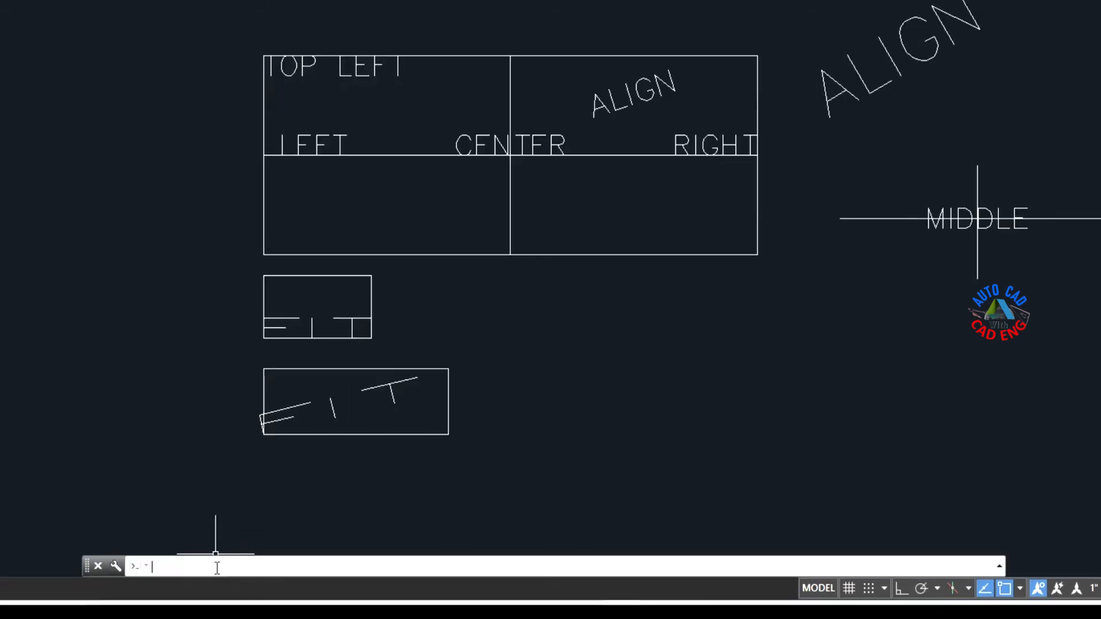
pyautogui.write('TEXT')
pyautogui.press('Return')
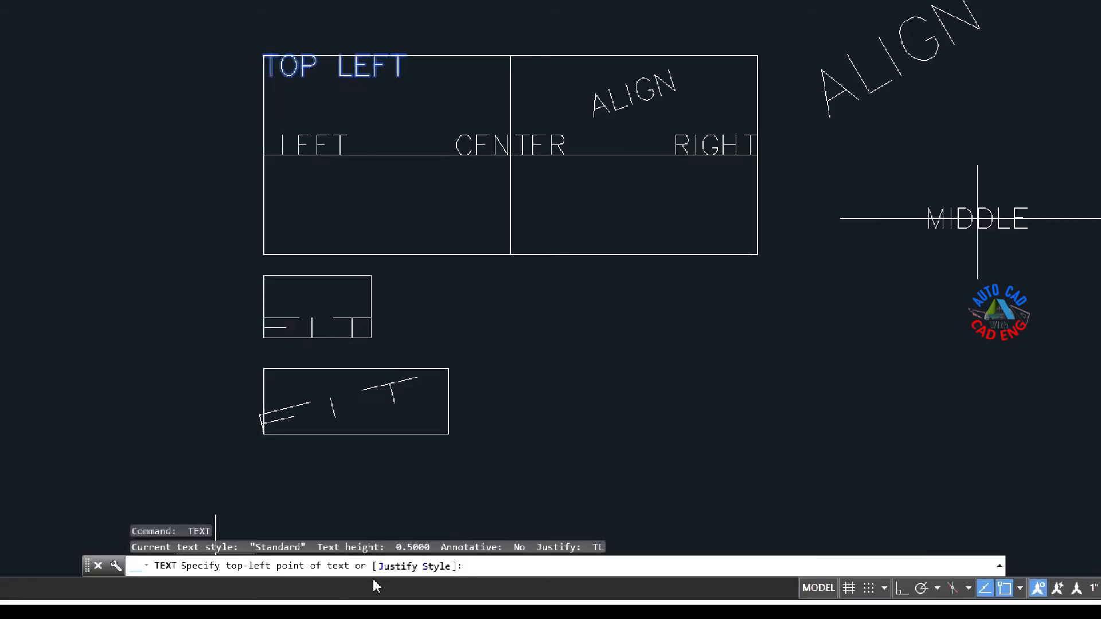
pyautogui.click(399, 568)
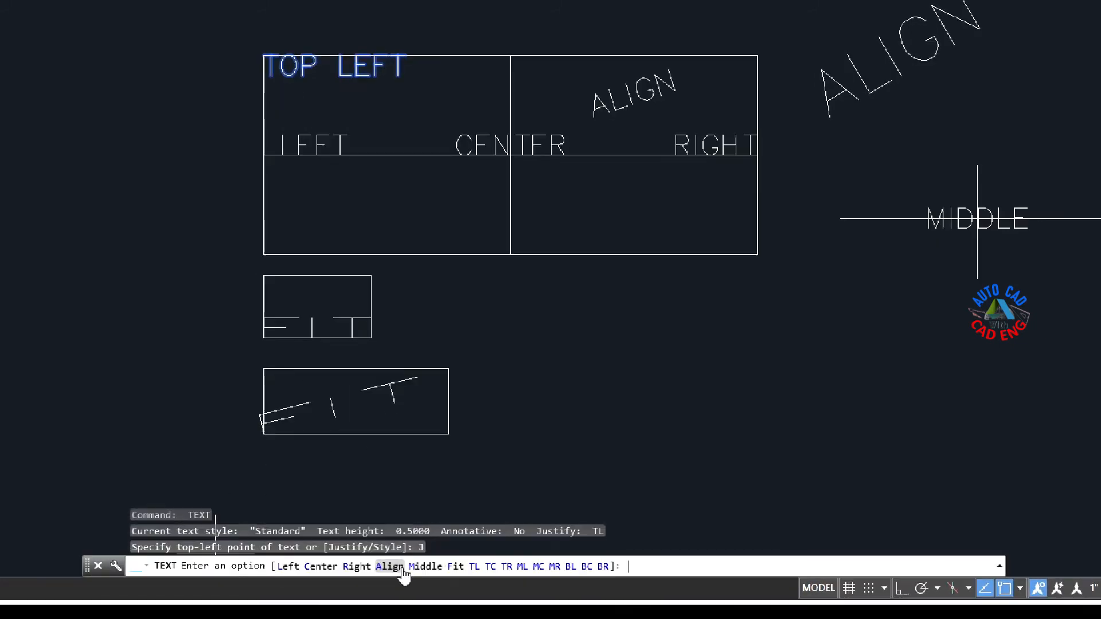
pyautogui.click(490, 568)
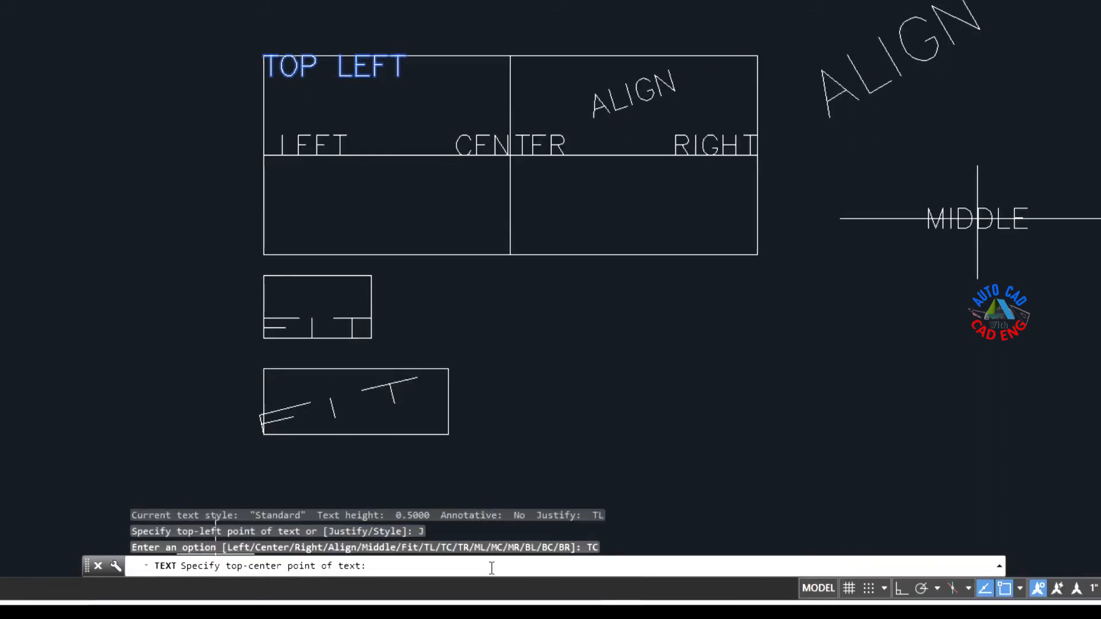
pyautogui.click(509, 55)
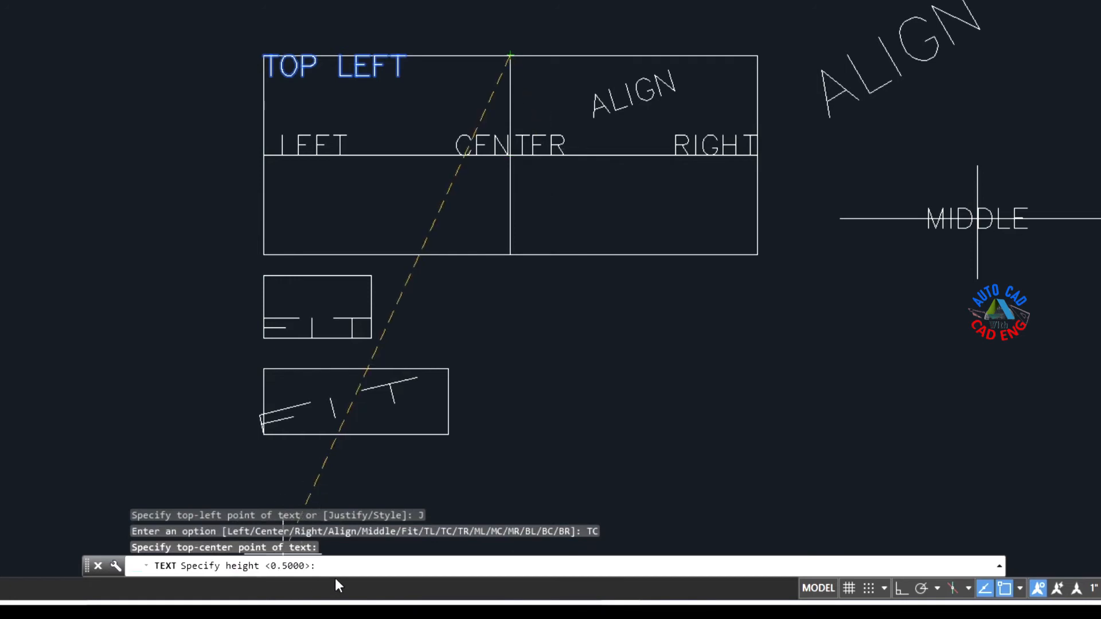
pyautogui.press('Return')
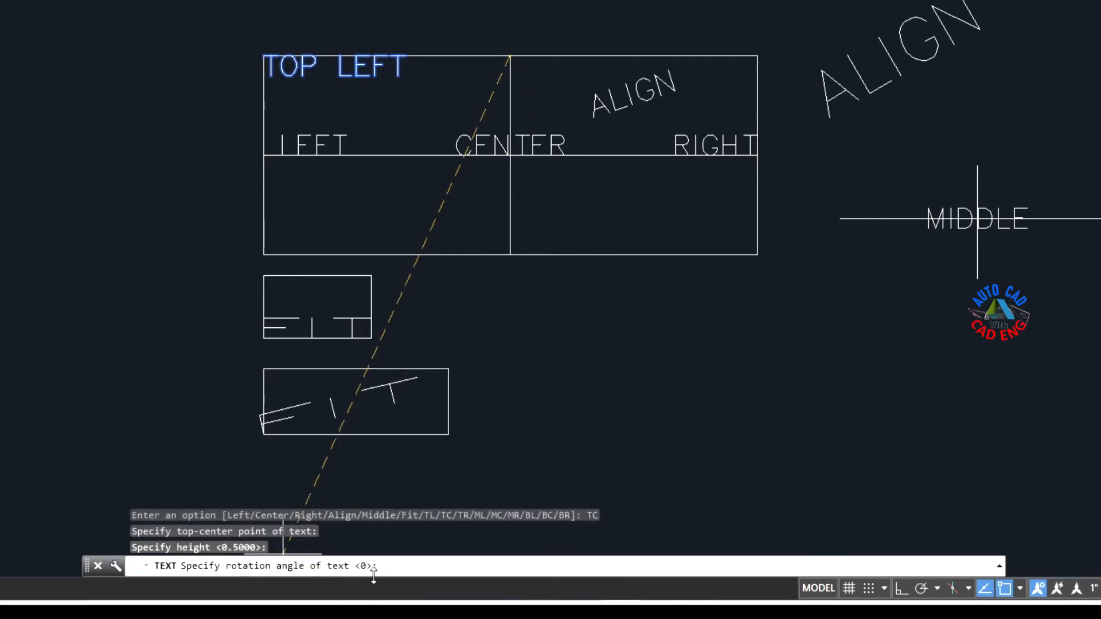
pyautogui.press('Return')
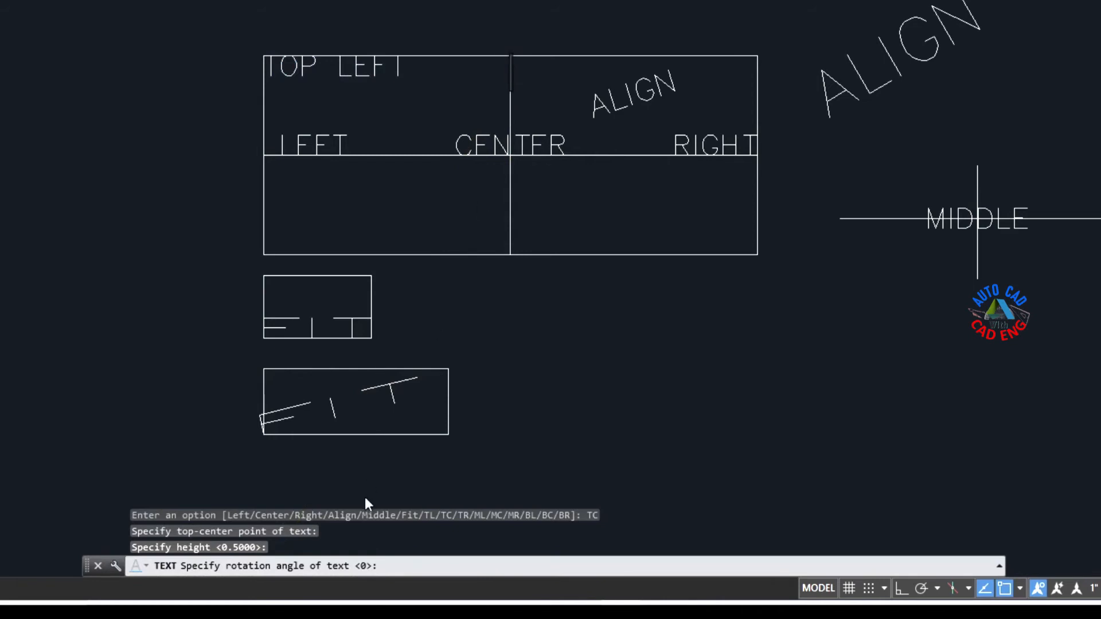
pyautogui.write('TOP ')
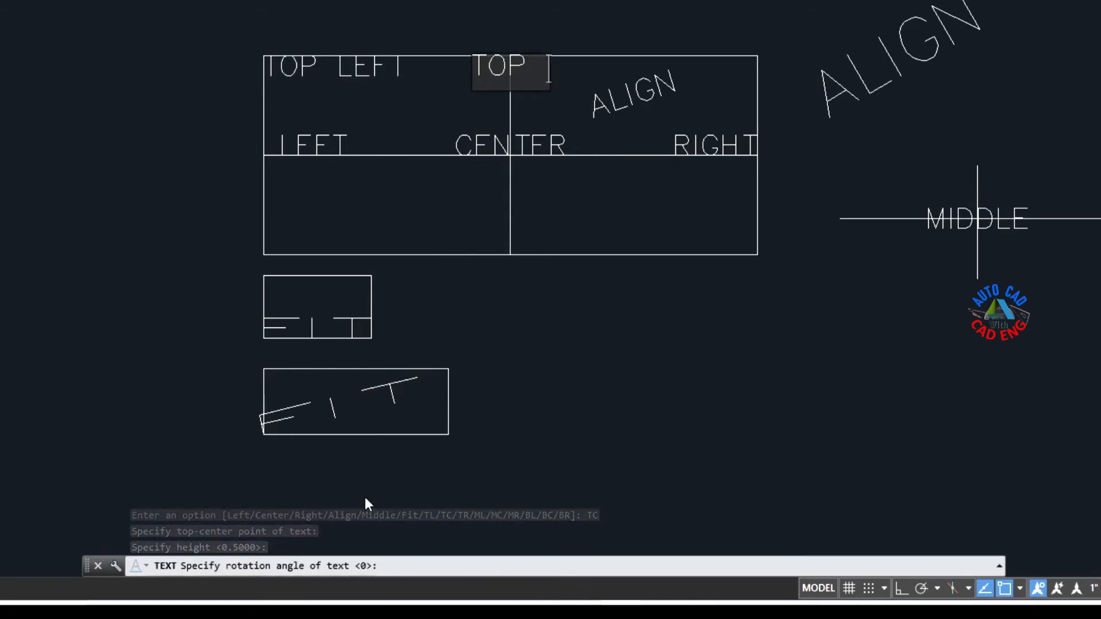
pyautogui.write('CENTER')
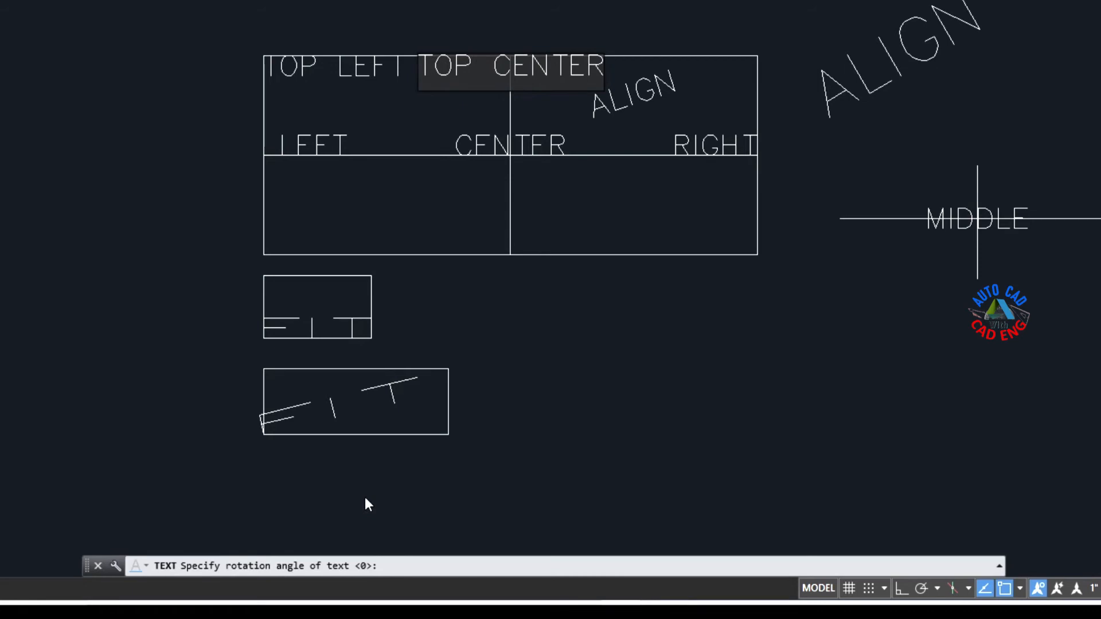
pyautogui.press('Return')
pyautogui.press('Return')
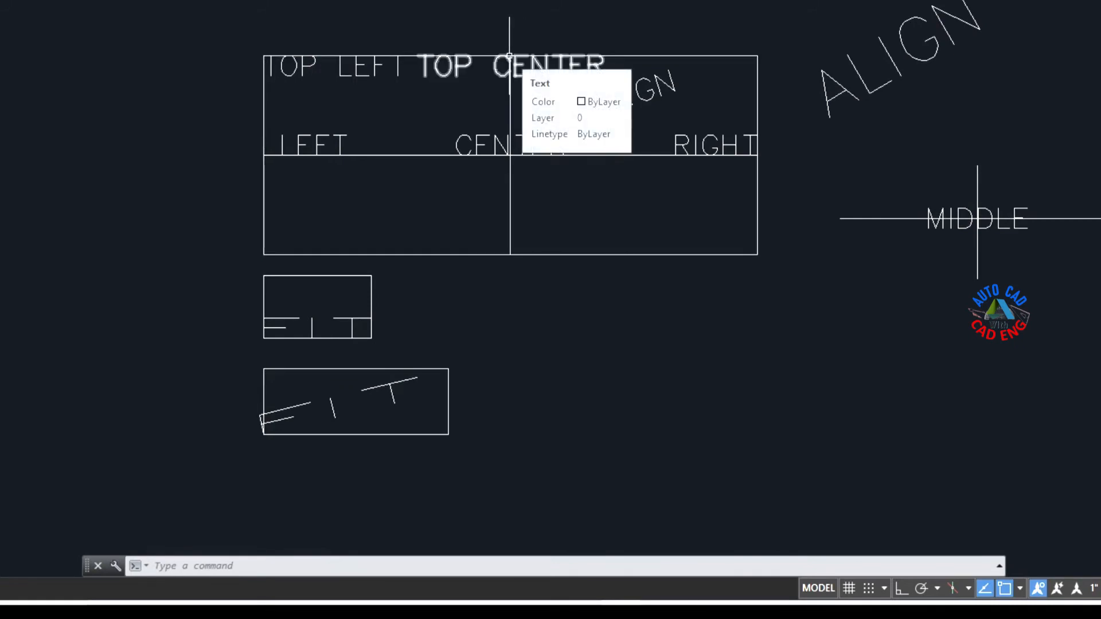
# Step: Place top-right (TR) justified single-line text TOP RIGHT at the divided rectangle's upper-right corner, with height 0.5 and rotation 0
pyautogui.click(341, 565)
pyautogui.press('Return')
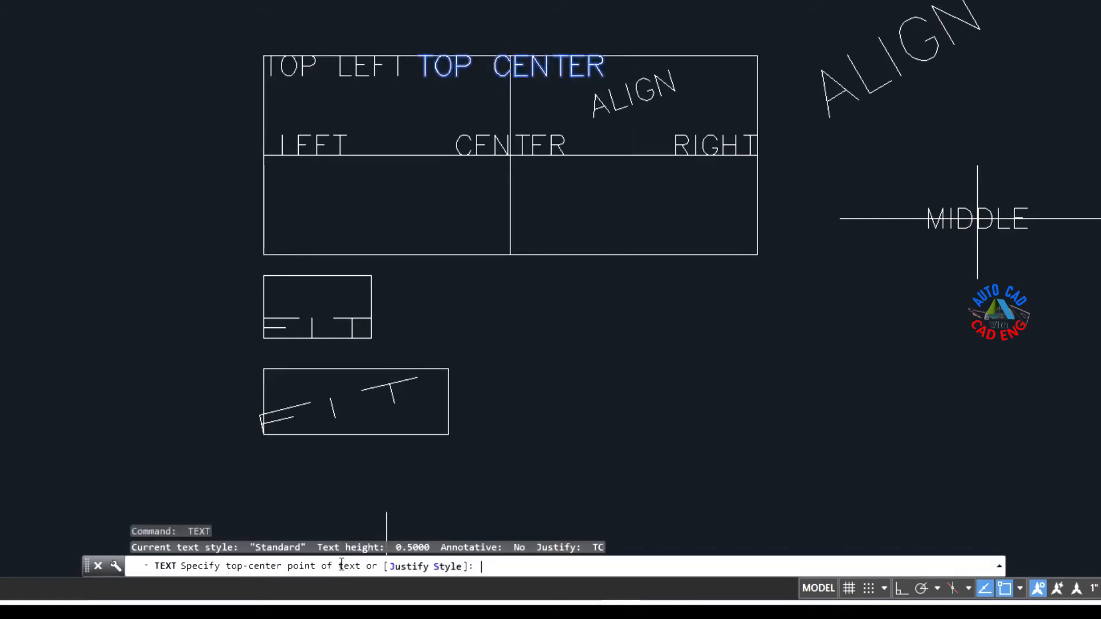
pyautogui.click(408, 566)
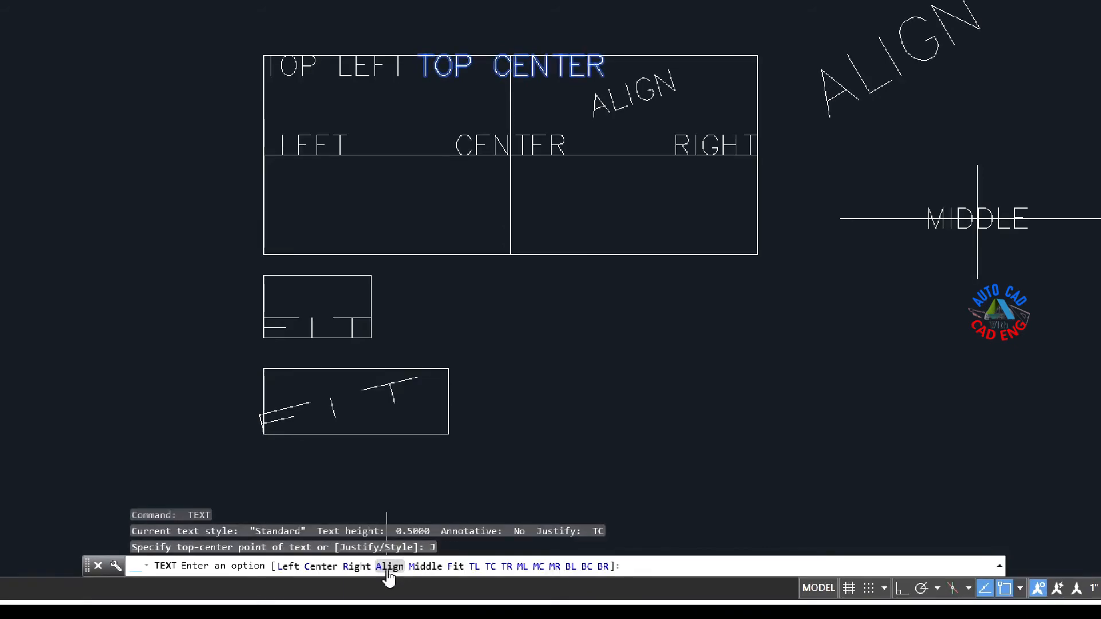
pyautogui.click(506, 567)
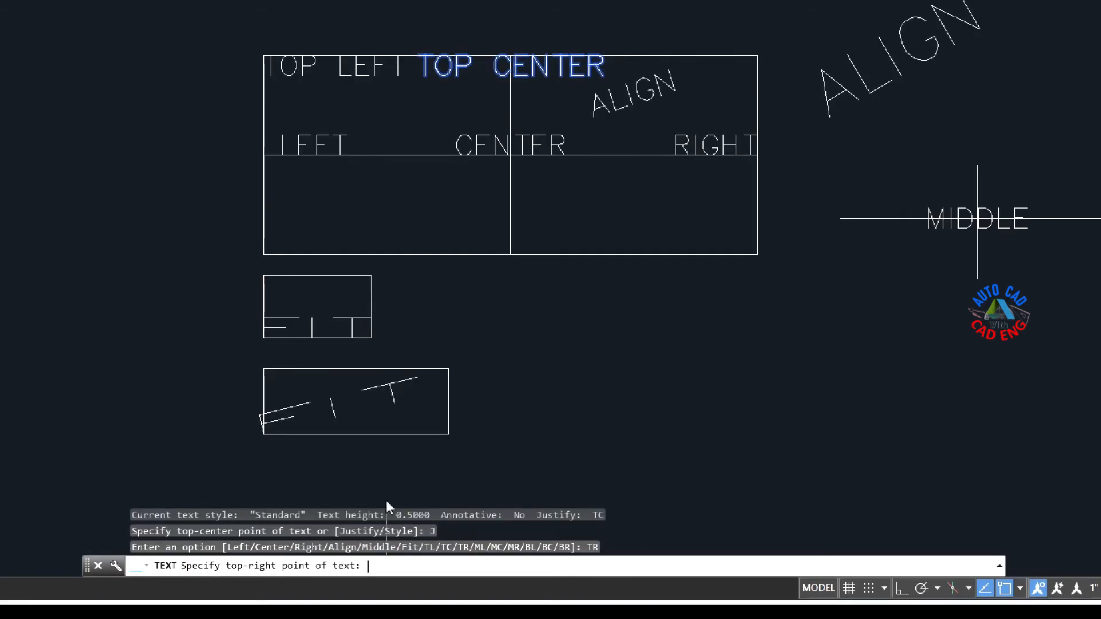
pyautogui.click(752, 56)
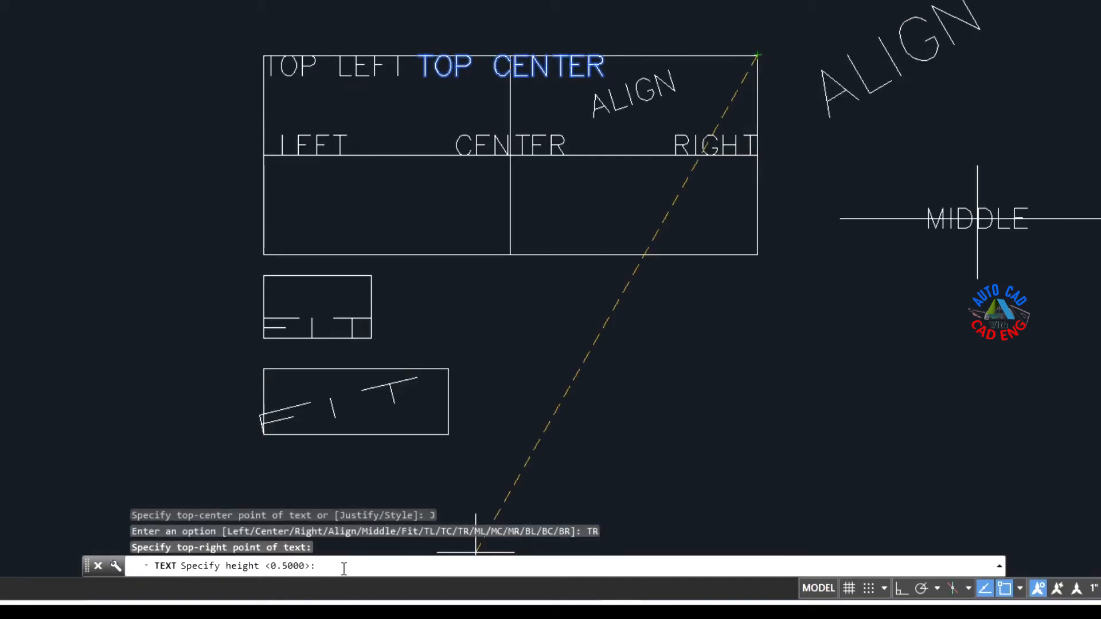
pyautogui.press('Return')
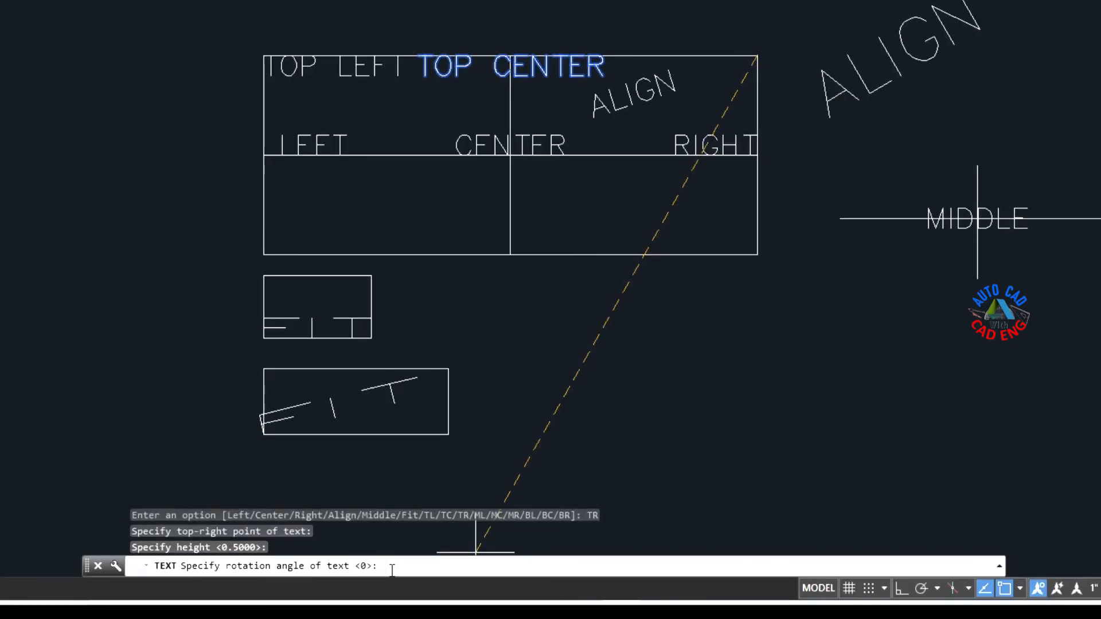
pyautogui.press('Return')
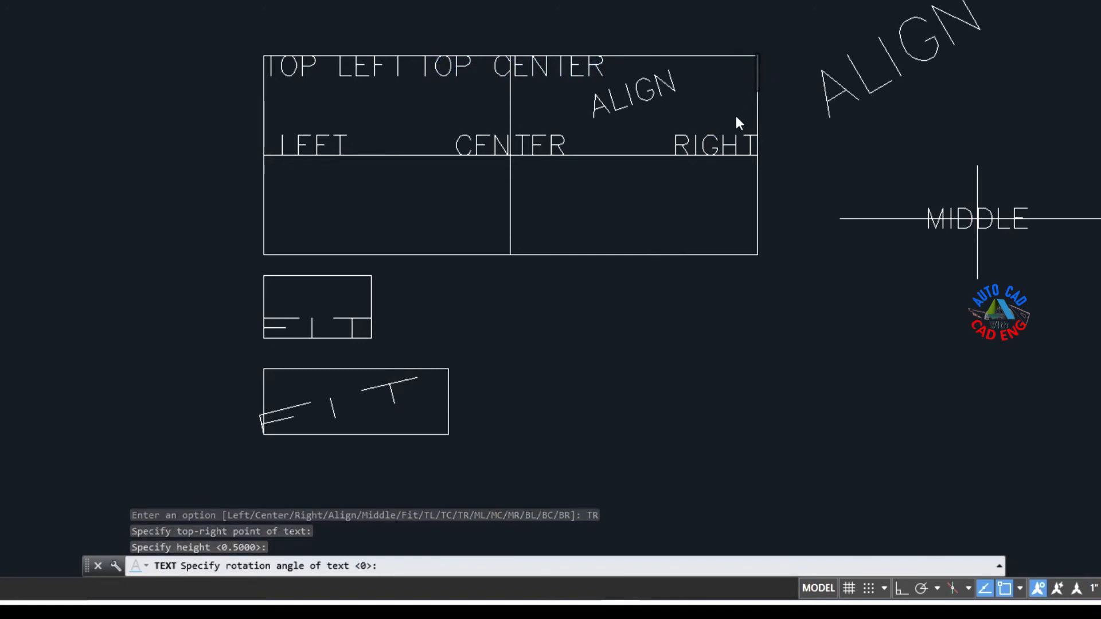
pyautogui.write('T')
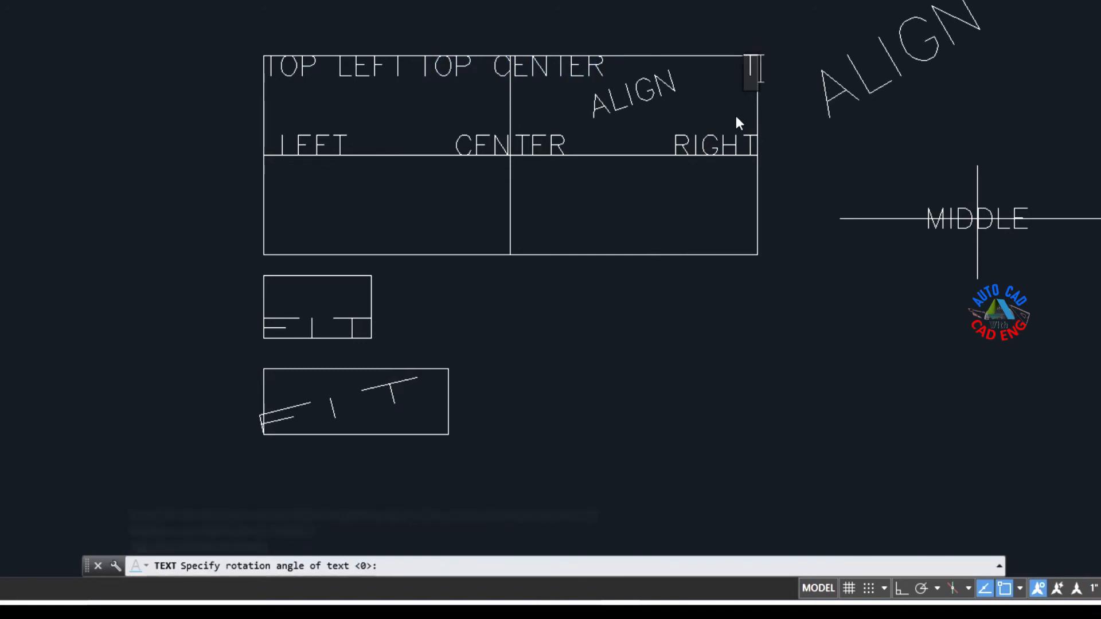
pyautogui.write('OP ')
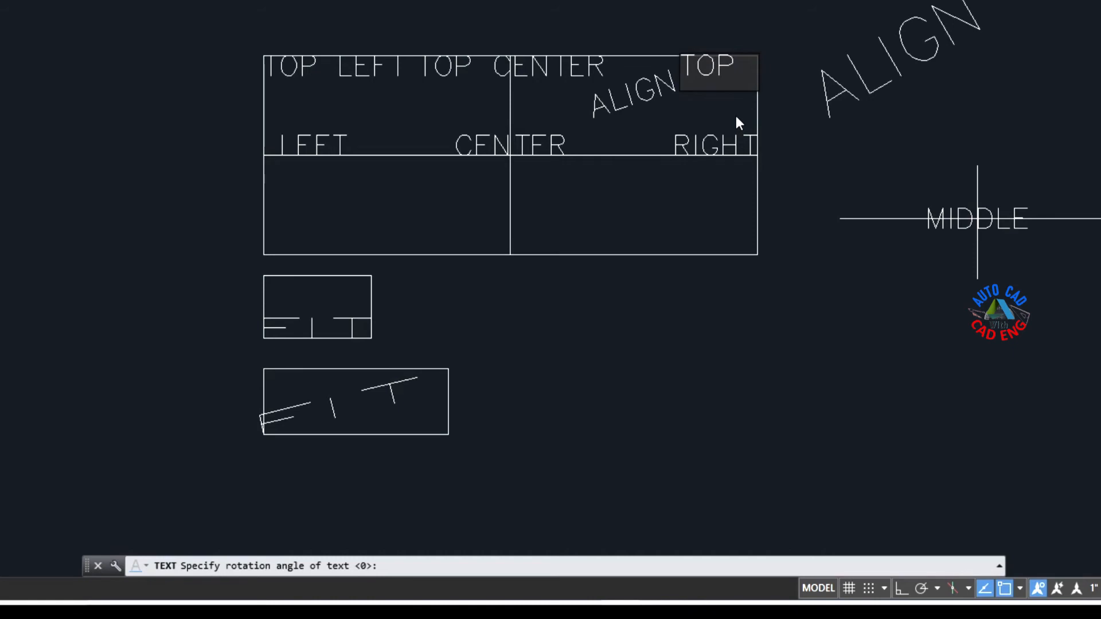
pyautogui.write('RIGHT')
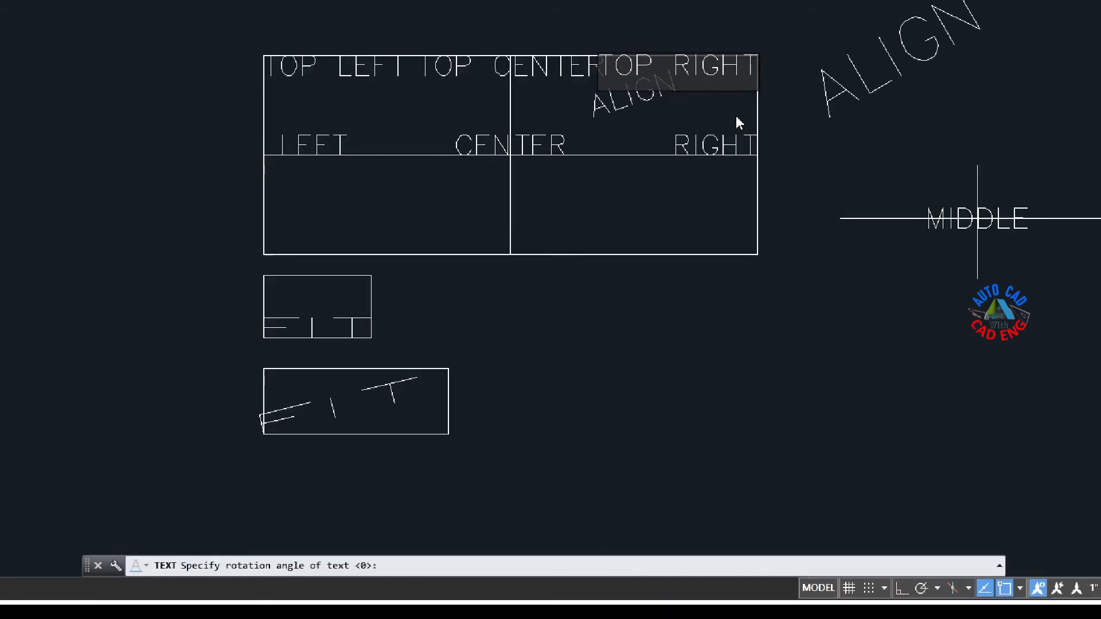
pyautogui.press('Return')
pyautogui.press('Return')
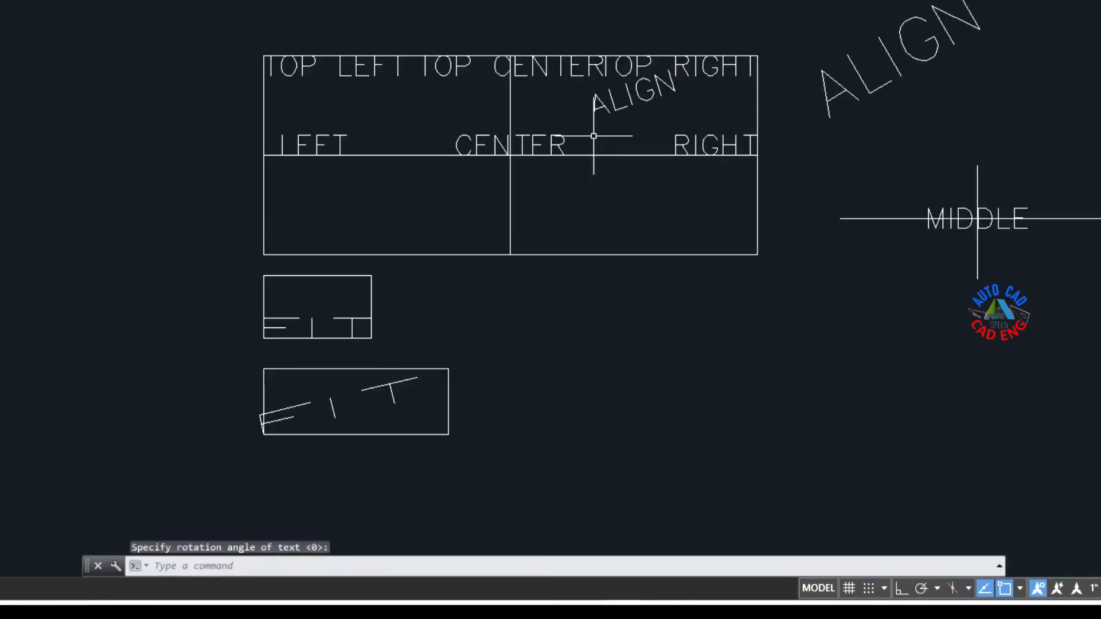
pyautogui.click(637, 58)
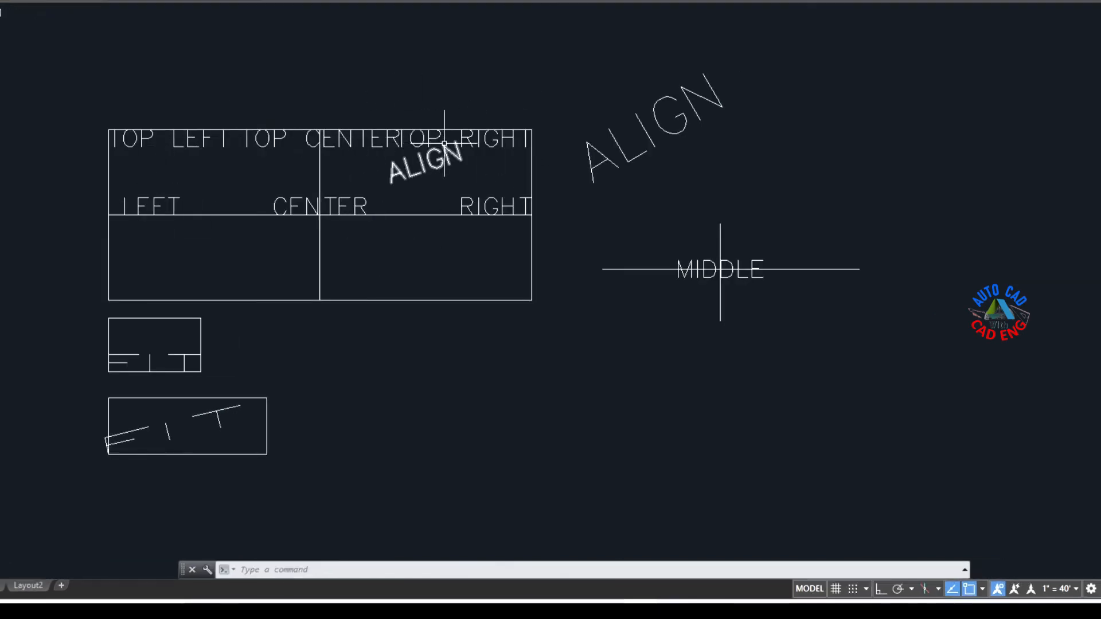
# Step: Set the TOP RIGHT text's height to 0.25 in its object properties
pyautogui.click(479, 139)
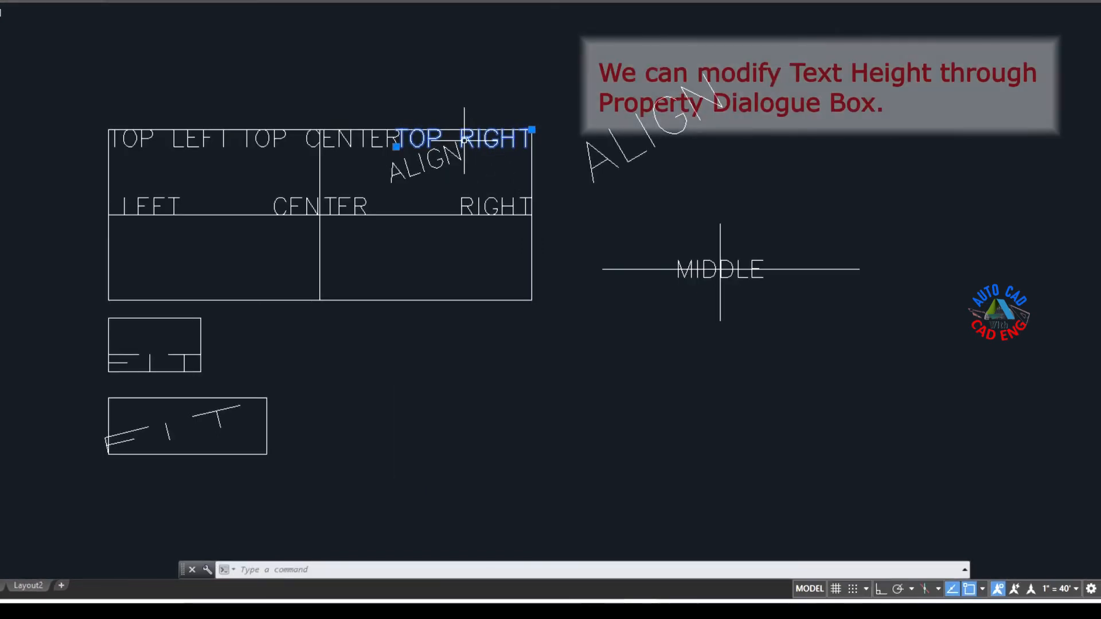
pyautogui.write('CH')
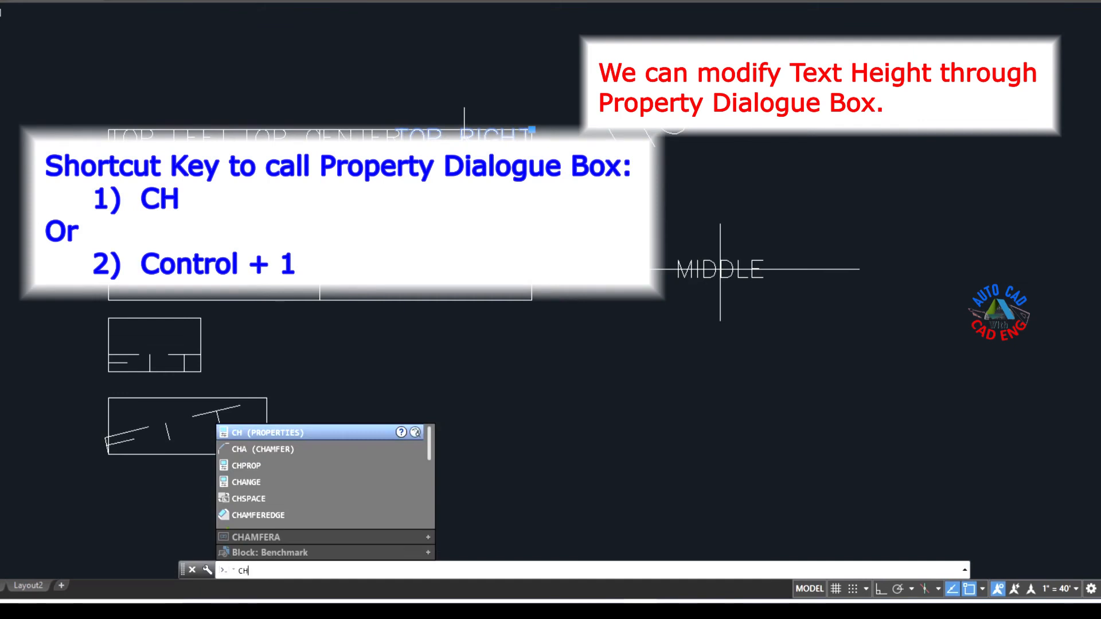
pyautogui.press('Return')
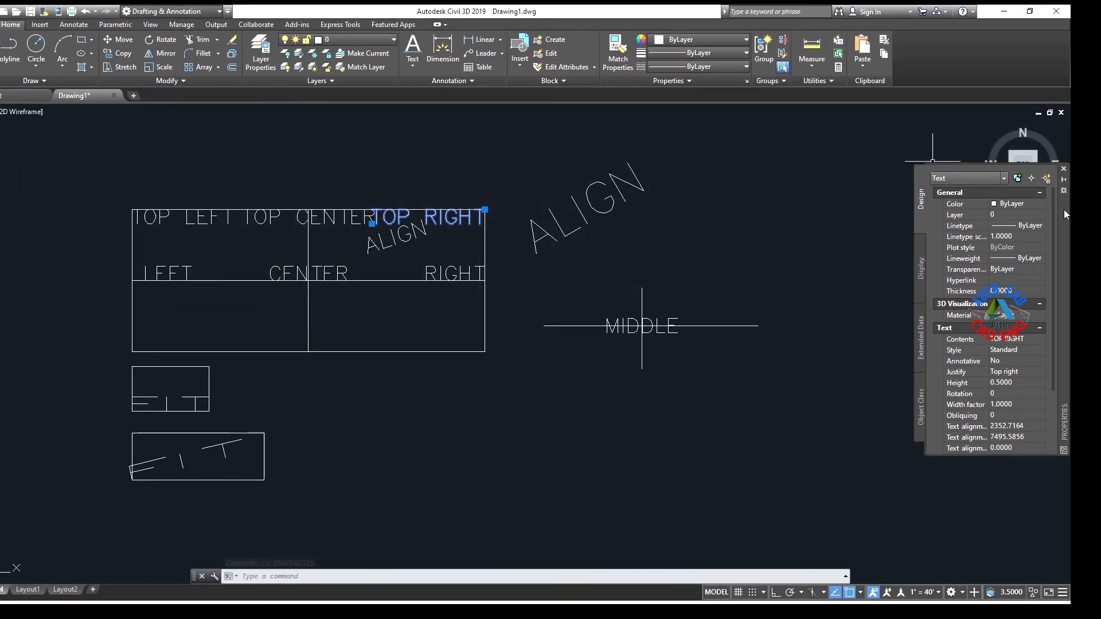
pyautogui.moveTo(1064, 208); pyautogui.dragTo(642, 204)
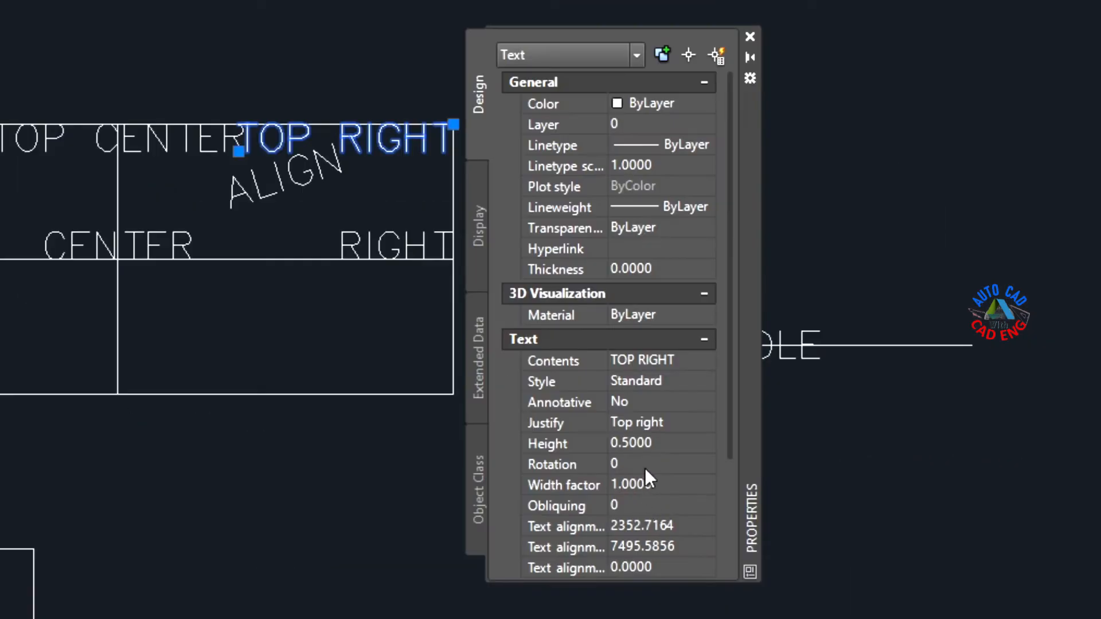
pyautogui.click(656, 443)
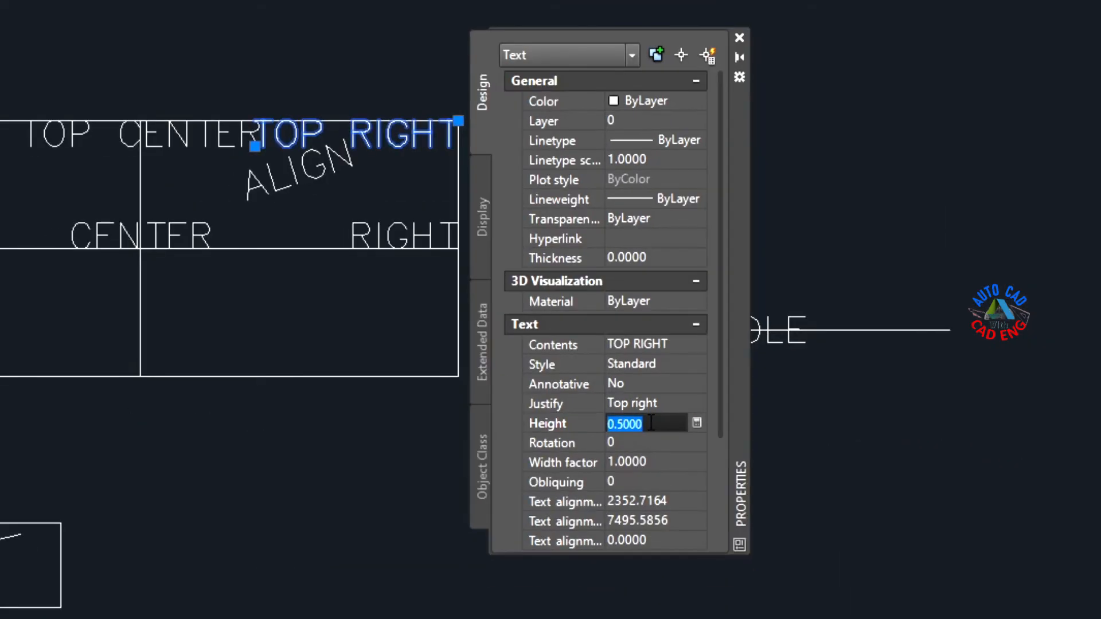
pyautogui.write('.25')
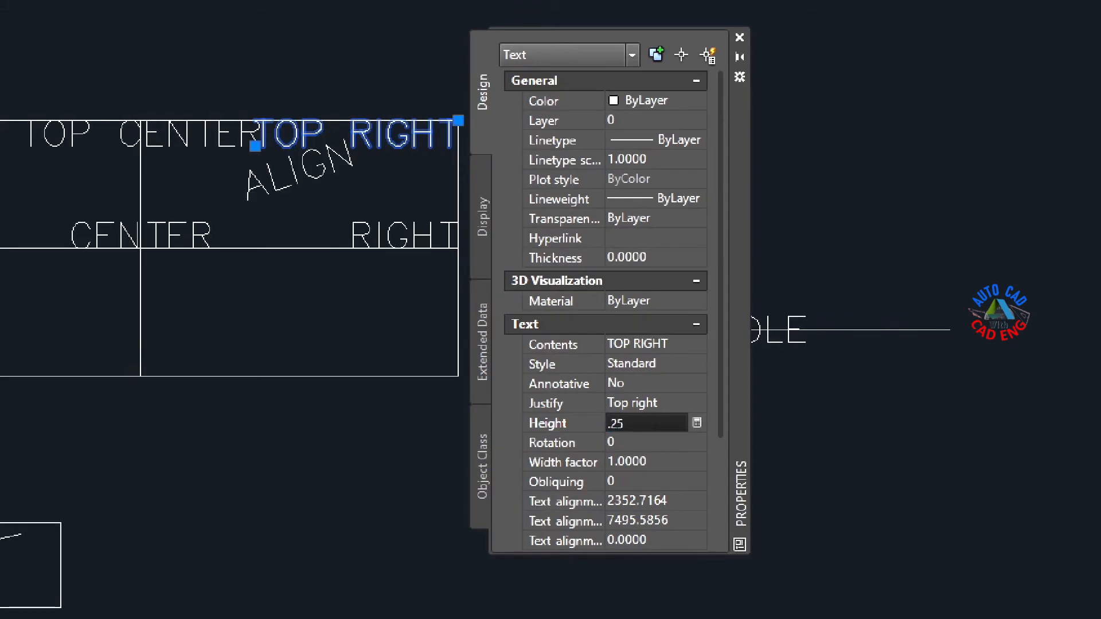
pyautogui.press('Tab')
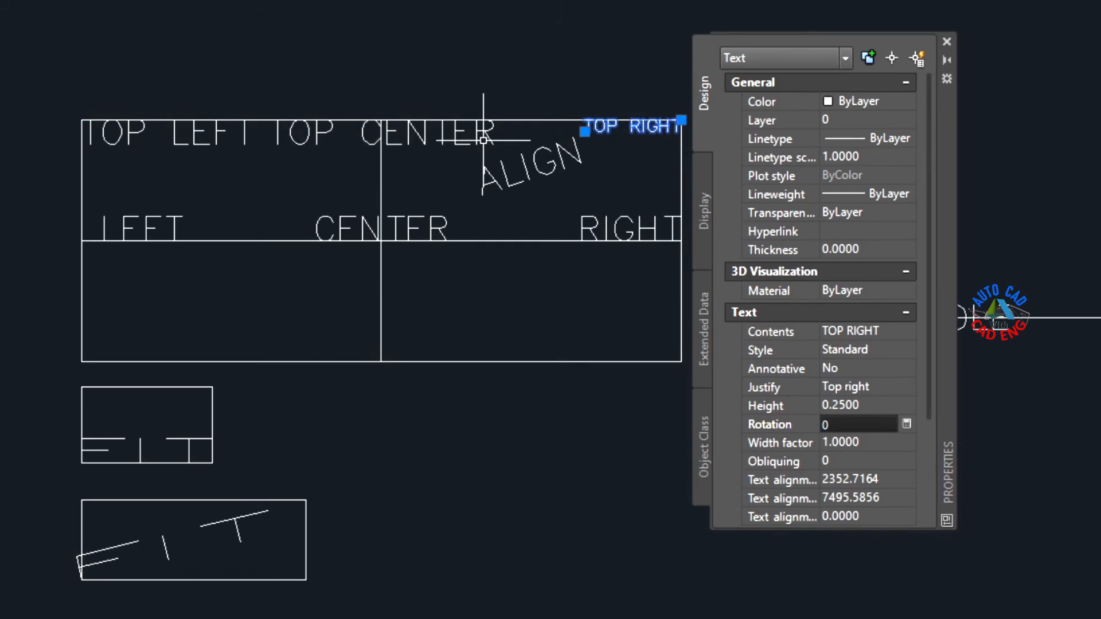
# Step: Add the TOP CENTER, TOP LEFT, LEFT, CENTER, ALIGN and RIGHT texts in the divided rectangle to the selection and set the height to 0.25
pyautogui.click(486, 138)
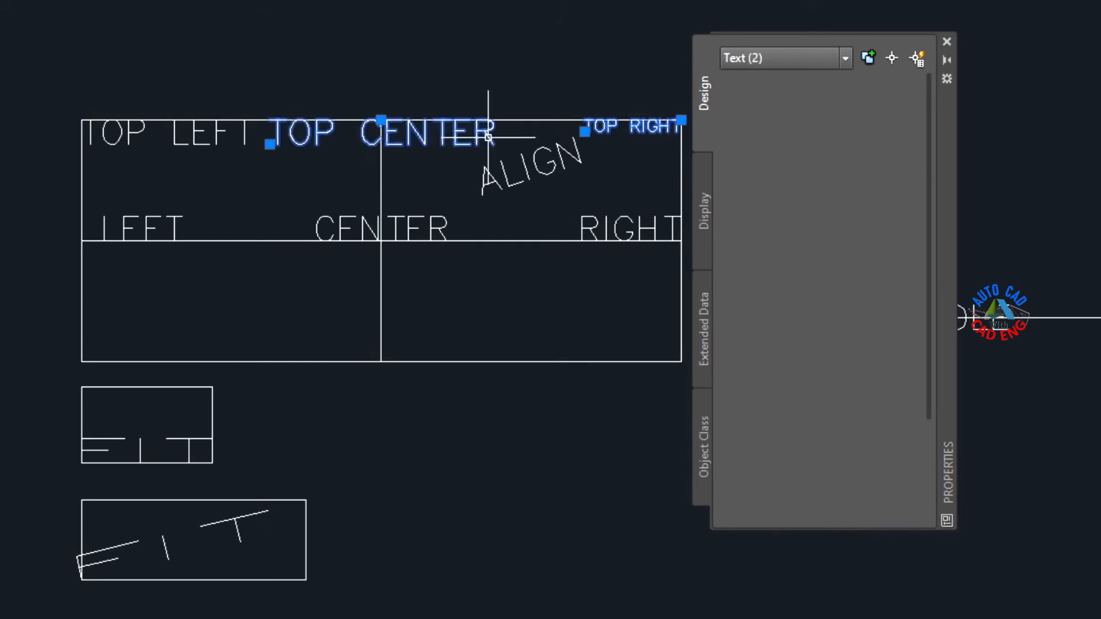
pyautogui.click(197, 137)
pyautogui.click(172, 224)
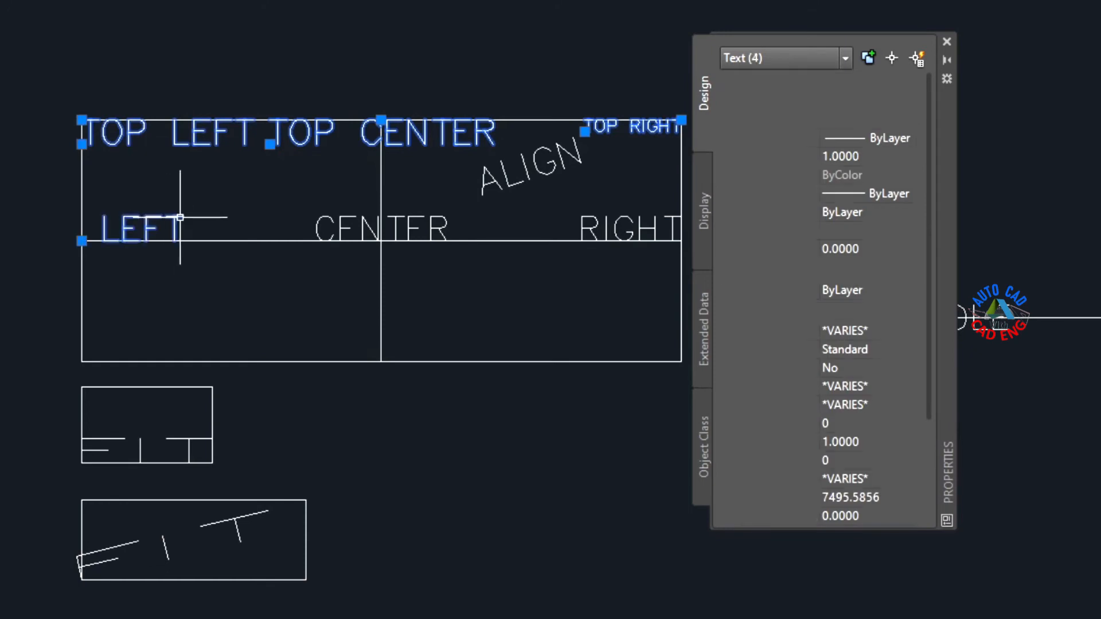
pyautogui.click(419, 216)
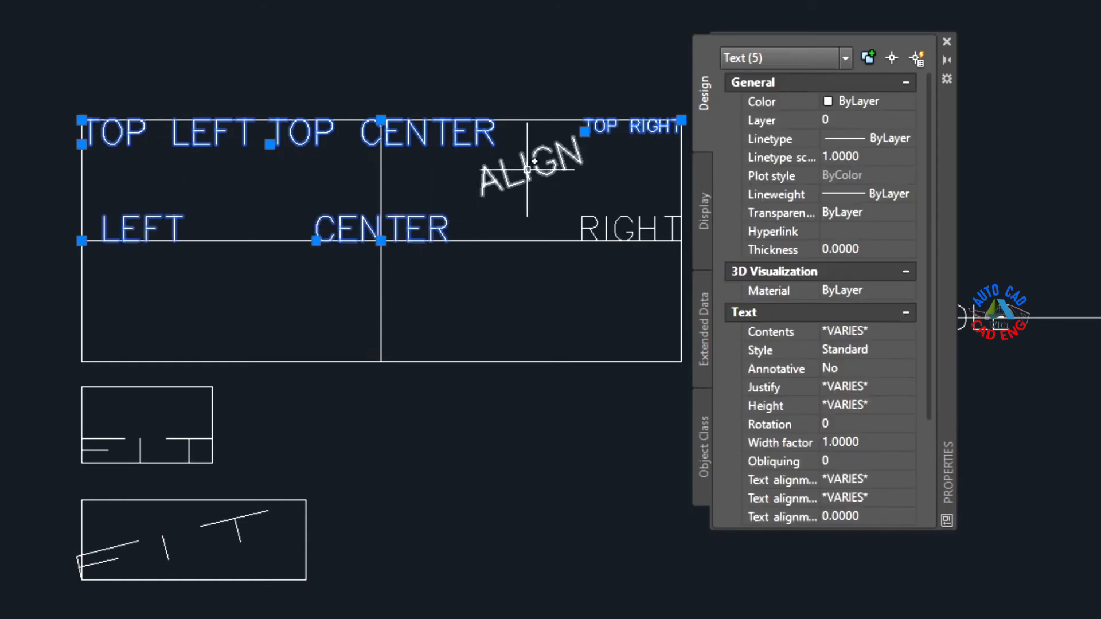
pyautogui.click(532, 175)
pyautogui.click(608, 222)
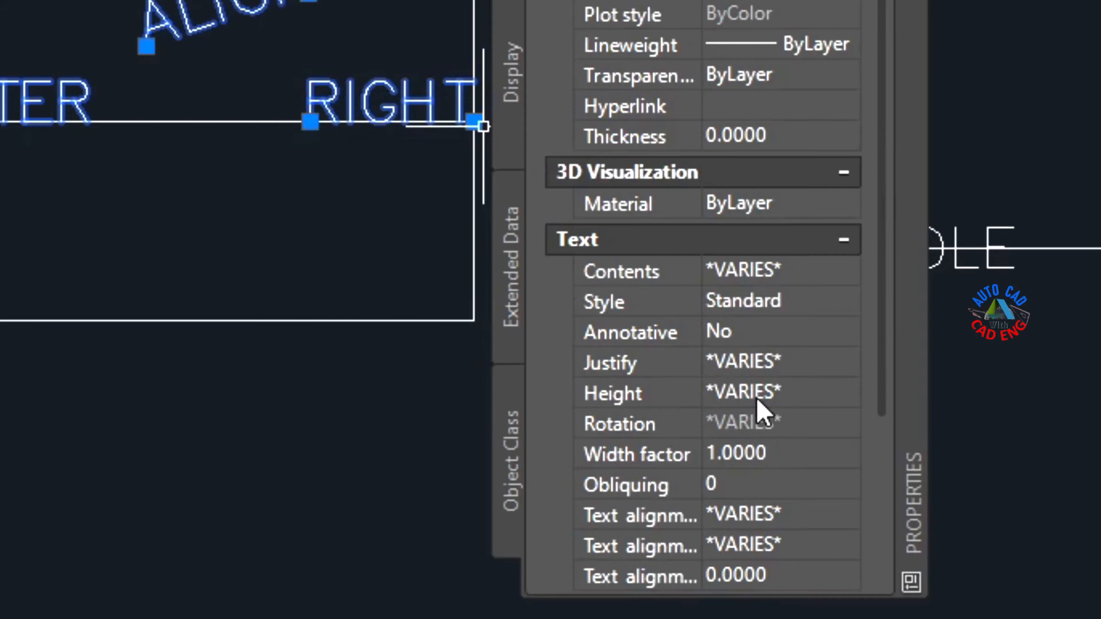
pyautogui.click(756, 394)
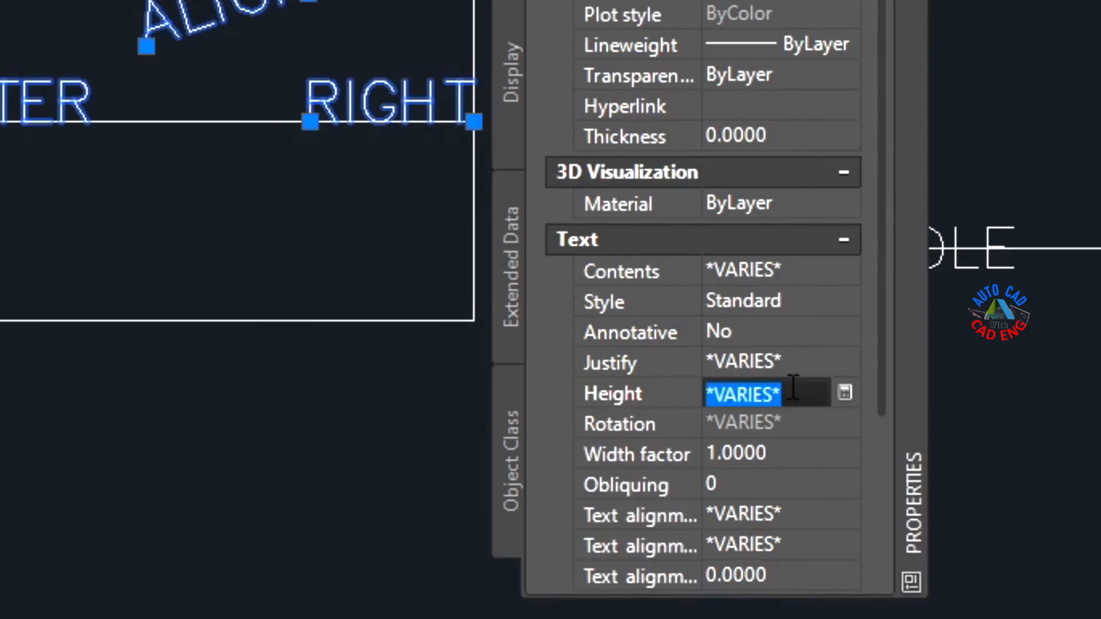
pyautogui.write('.25')
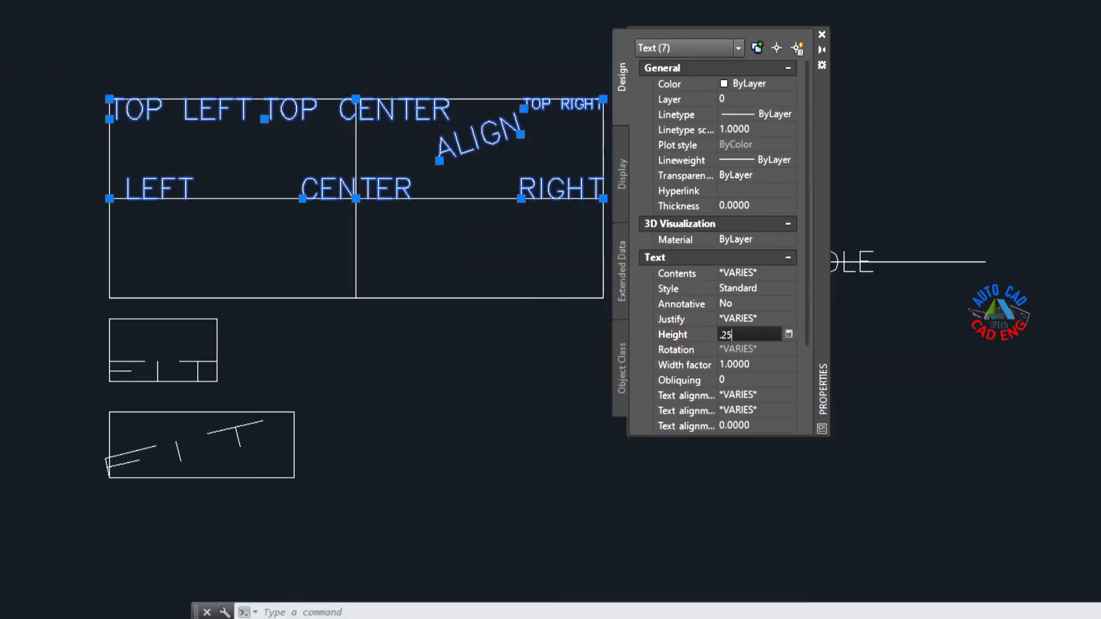
pyautogui.press('Return')
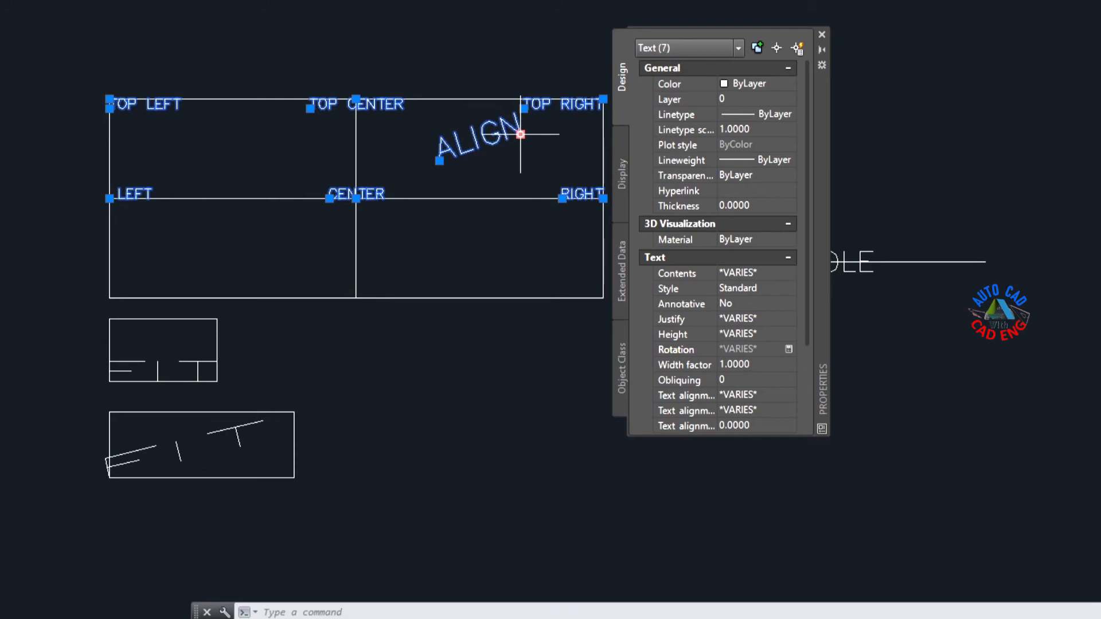
# Step: Clear the text selection and close the Properties palette
pyautogui.press('Escape')
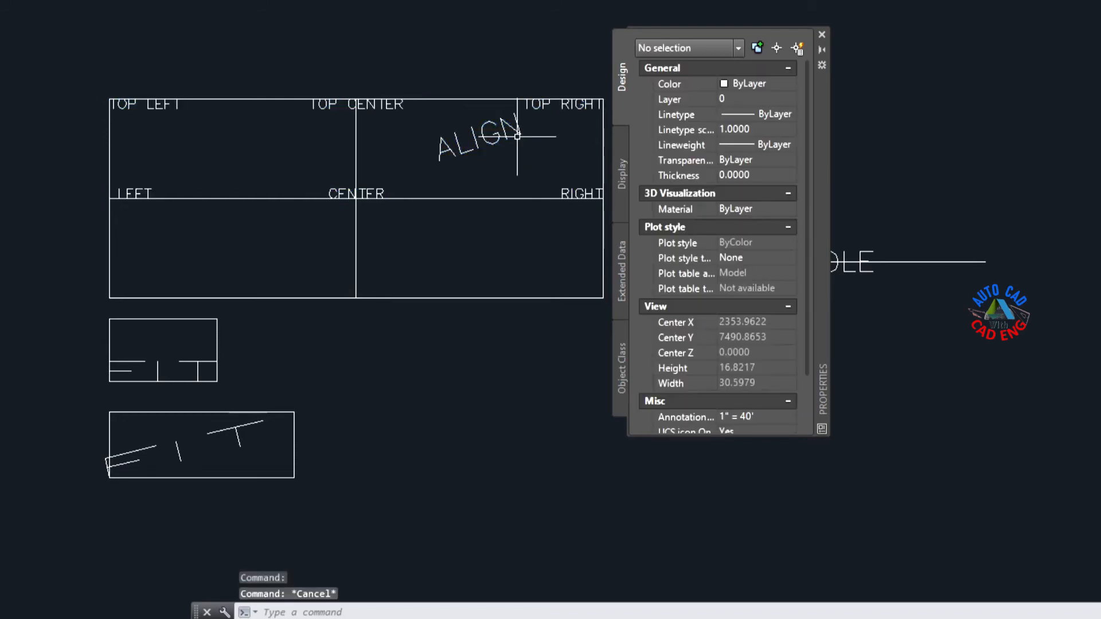
pyautogui.click(821, 35)
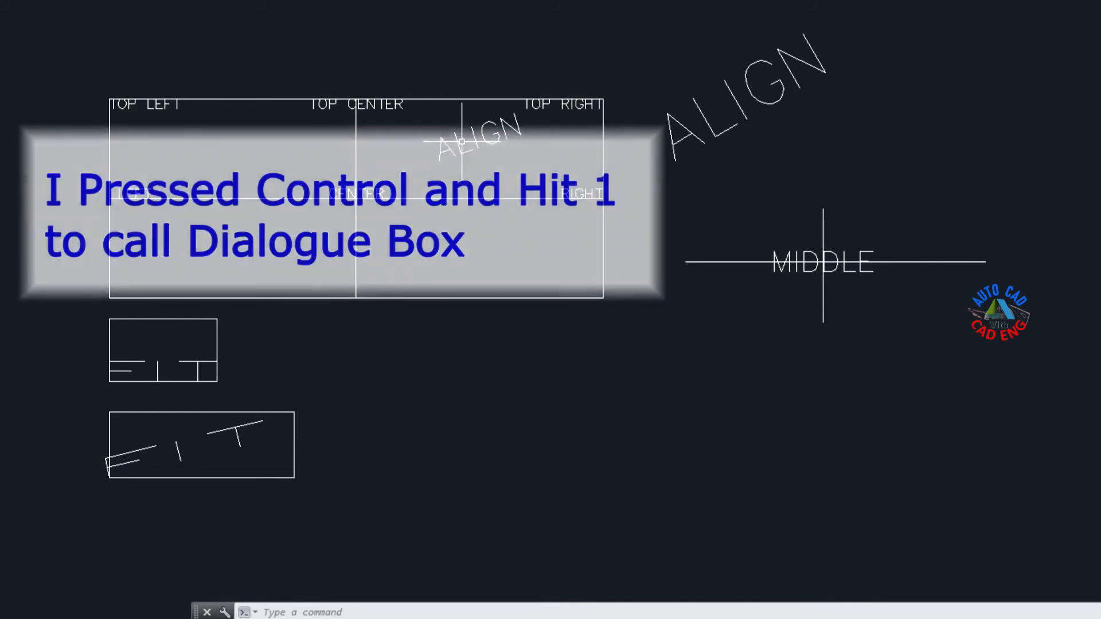
# Step: Open the Properties palette twice with nothing selected, closing it each time
pyautogui.hotkey('ctrl', '1')
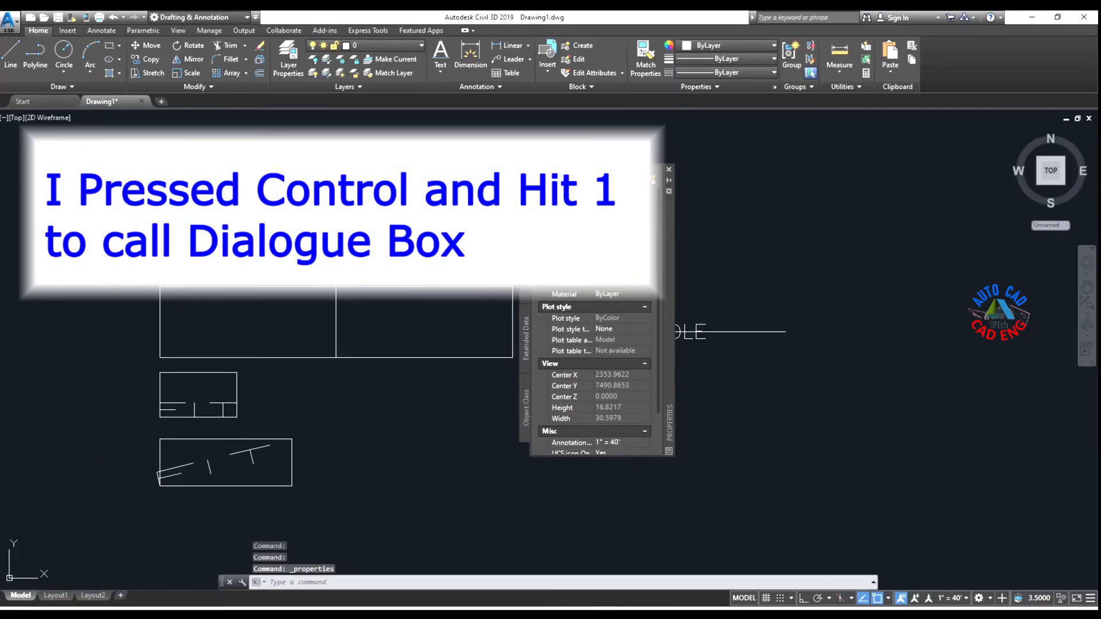
pyautogui.click(668, 170)
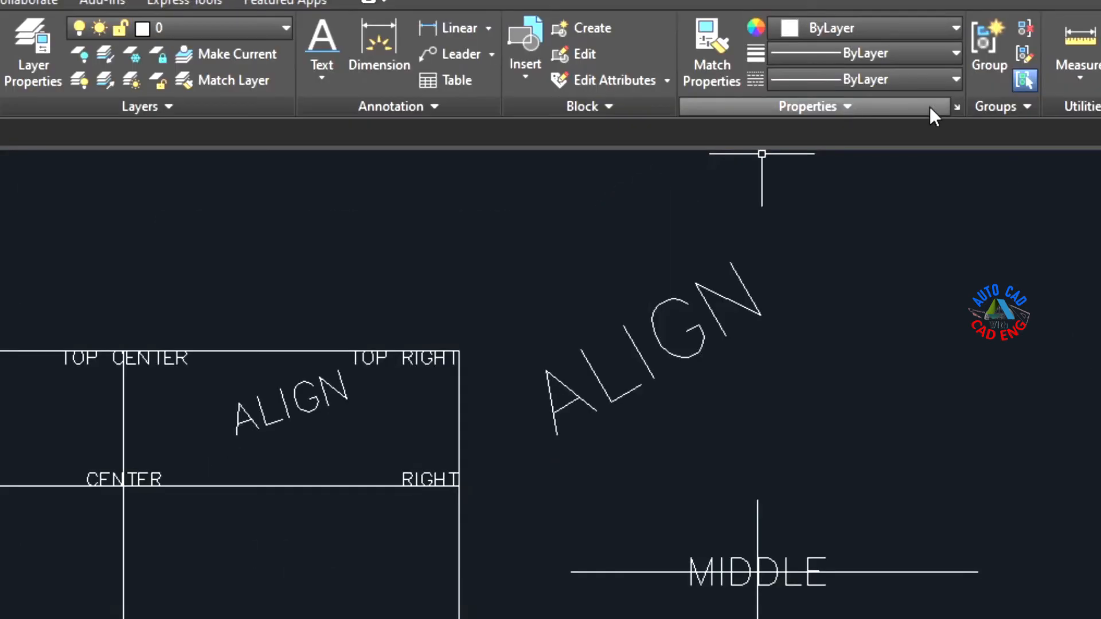
pyautogui.click(956, 106)
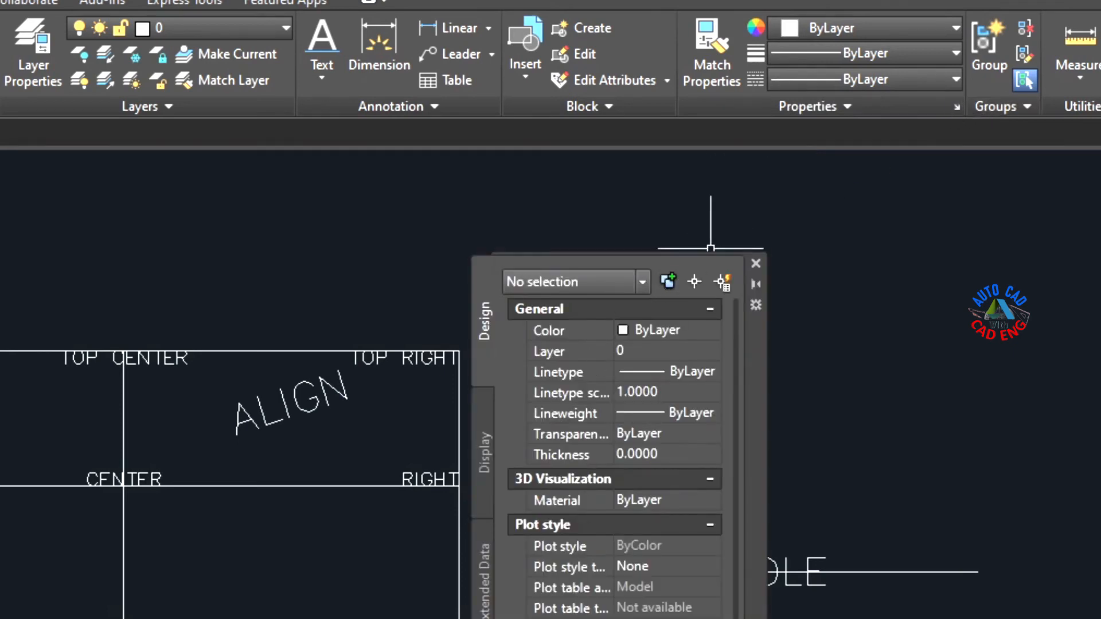
pyautogui.click(755, 263)
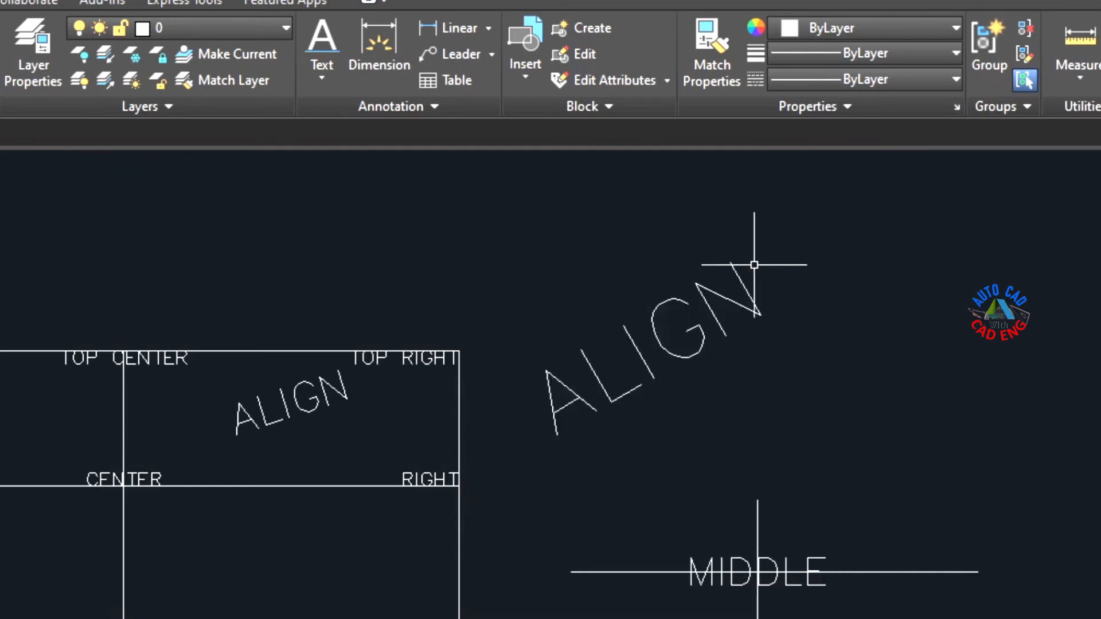
# Step: Shrink the ALIGN text inside the divided rectangle by moving its end grip closer to its start point, and deselect it
pyautogui.click(301, 410)
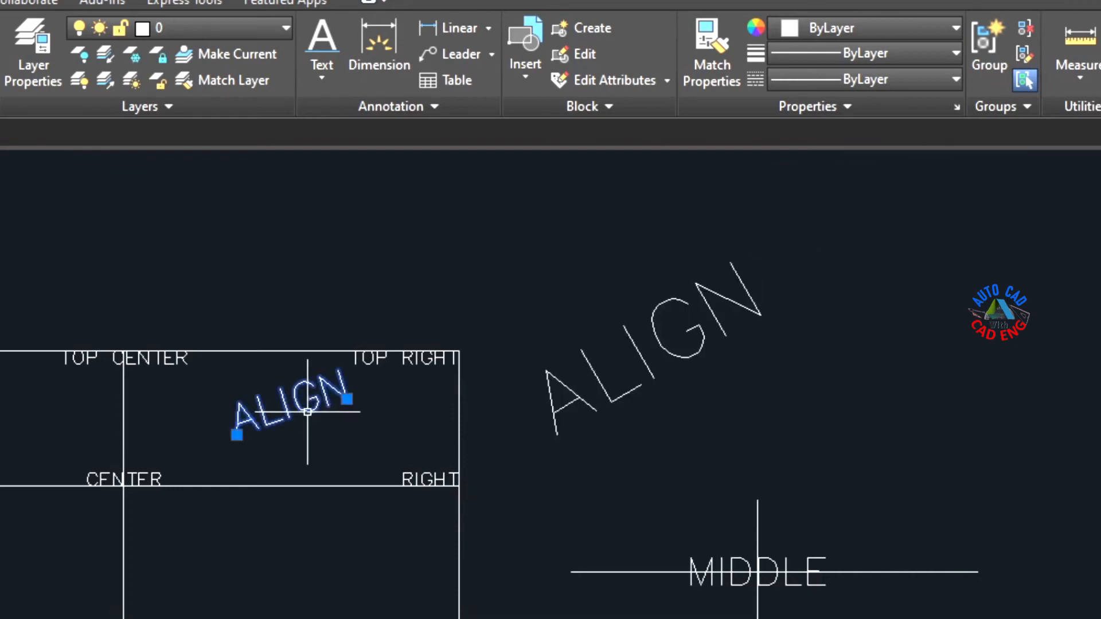
pyautogui.click(347, 399)
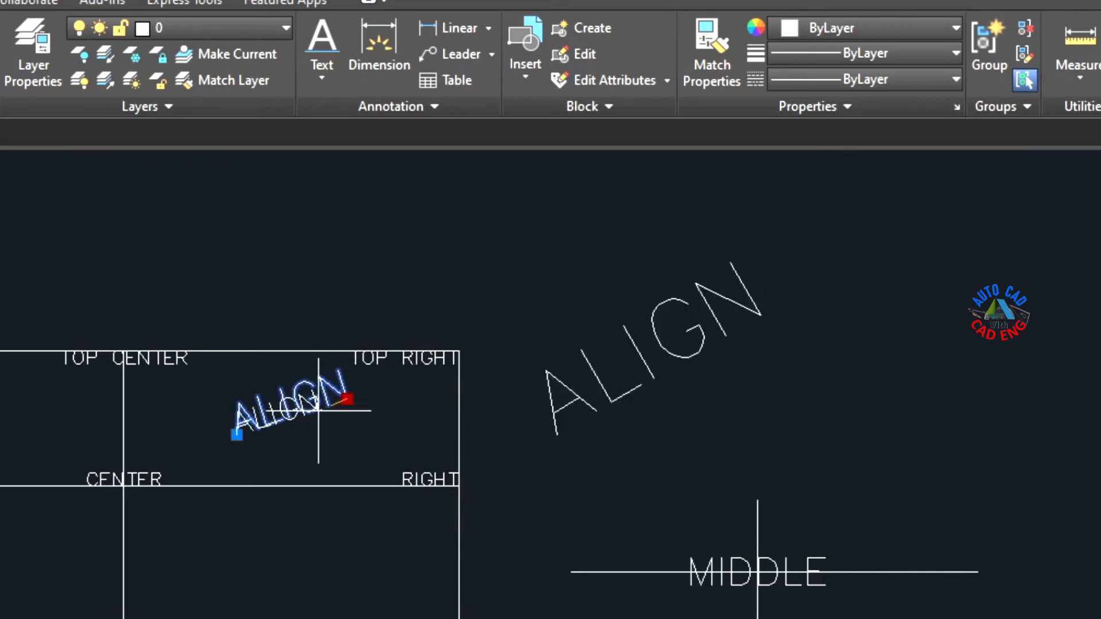
pyautogui.press('Escape')
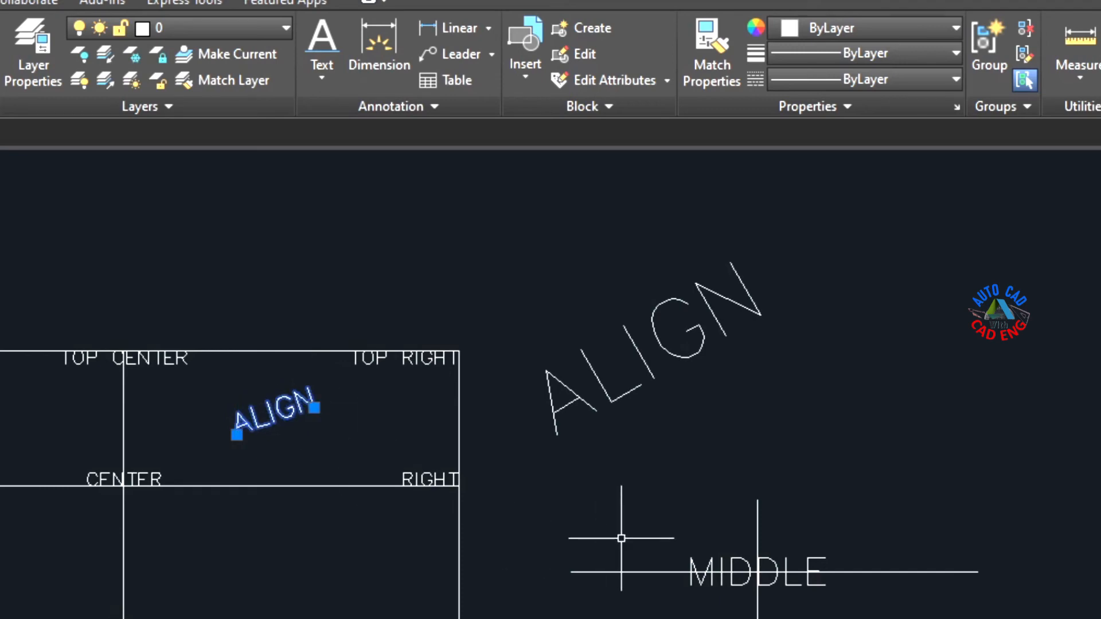
pyautogui.press('Escape')
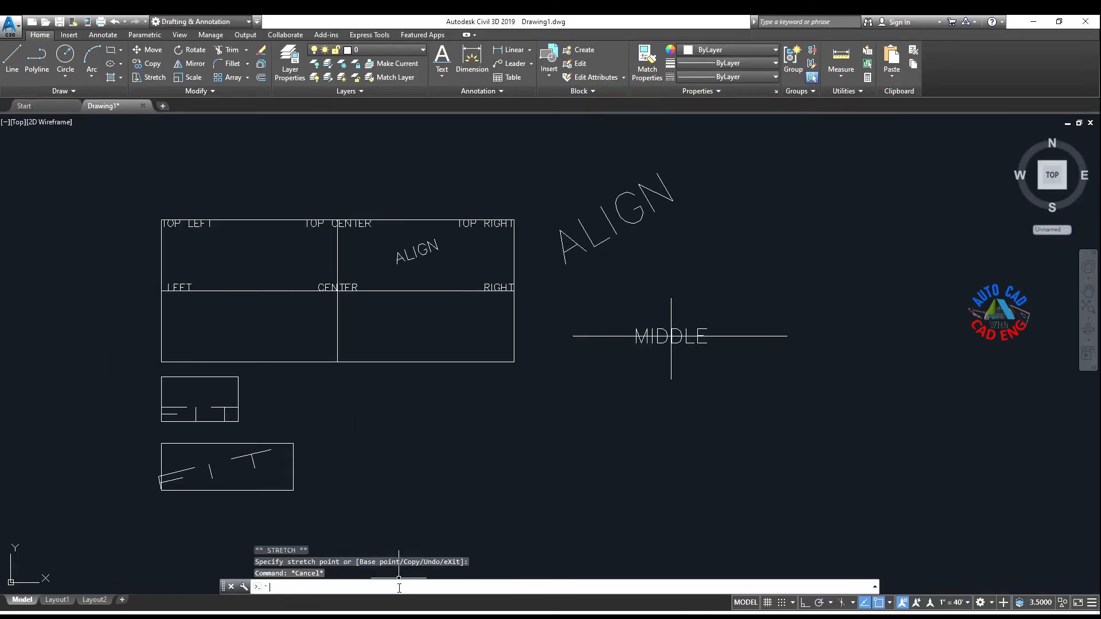
# Step: Place bottom-left (BL) justified single-line text BOTTOM LEFT at the divided rectangle's lower-left corner, with height 0.25 and rotation 0
pyautogui.write('TEXT')
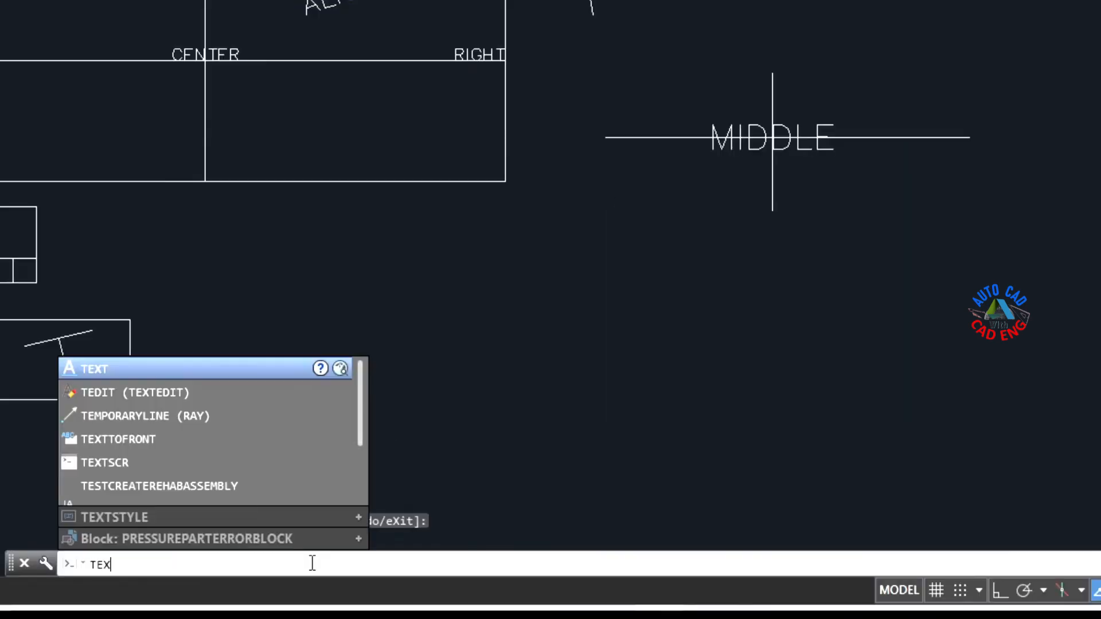
pyautogui.press('Return')
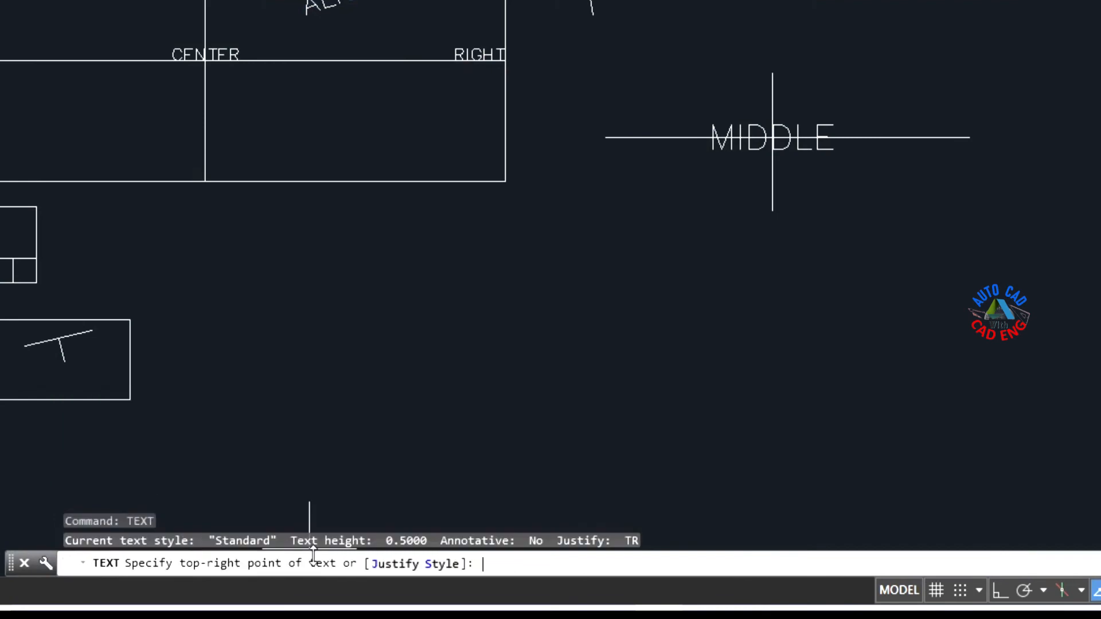
pyautogui.click(398, 563)
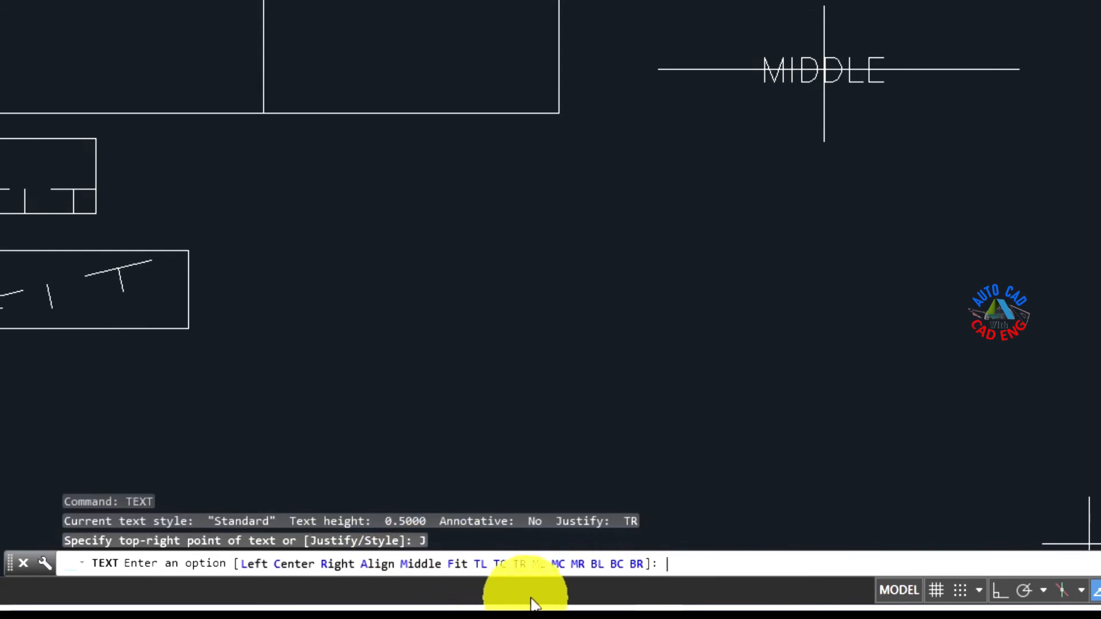
pyautogui.click(597, 564)
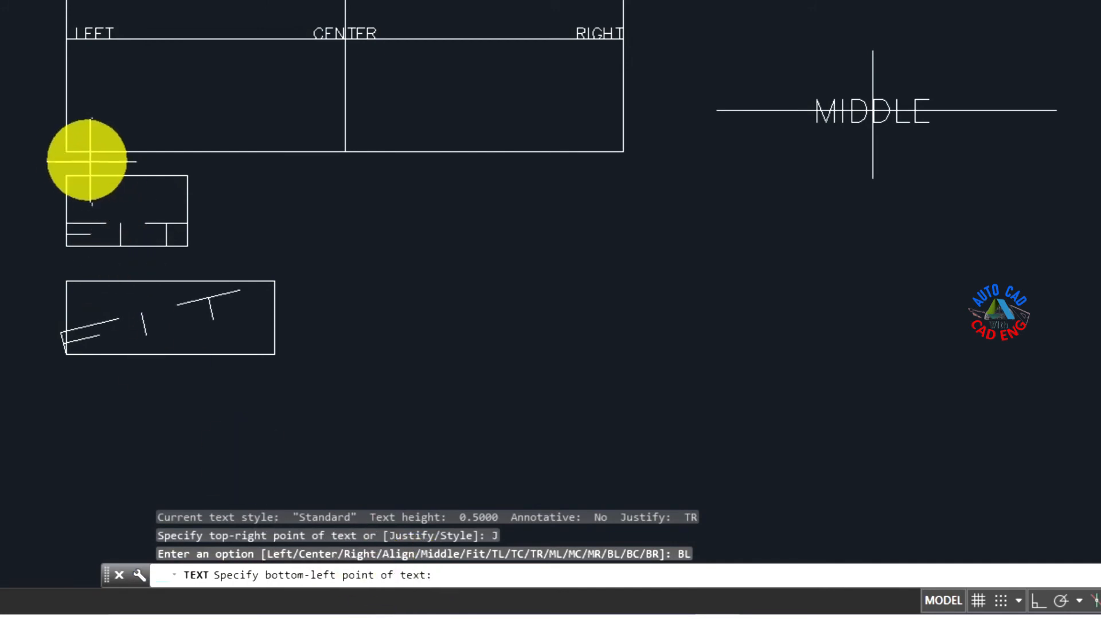
pyautogui.click(65, 152)
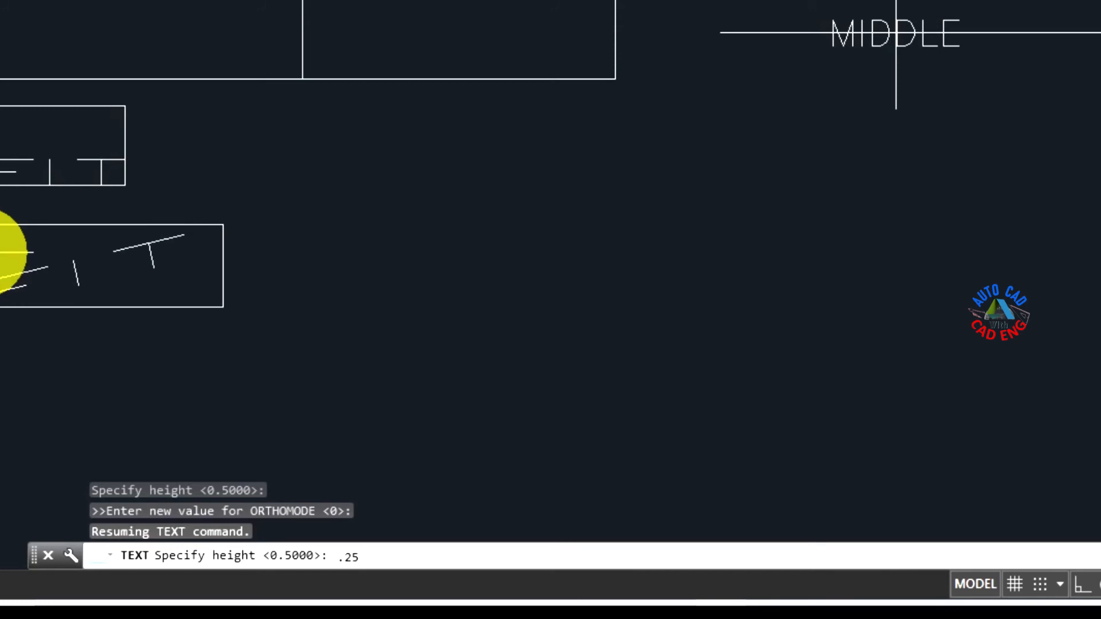
pyautogui.press('Return')
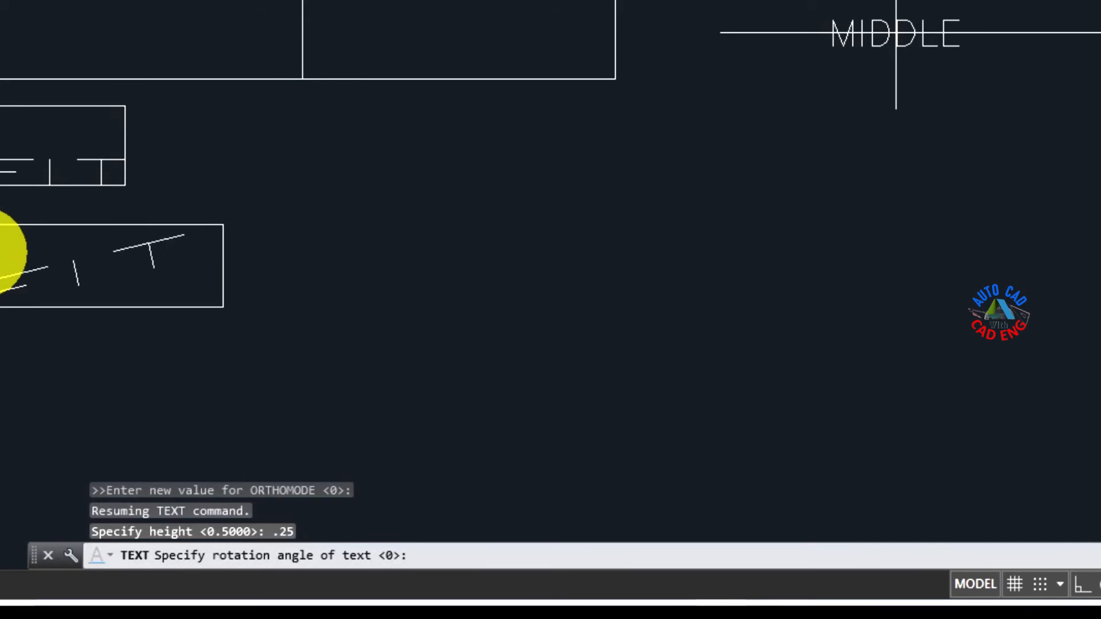
pyautogui.write('BOTTOM ')
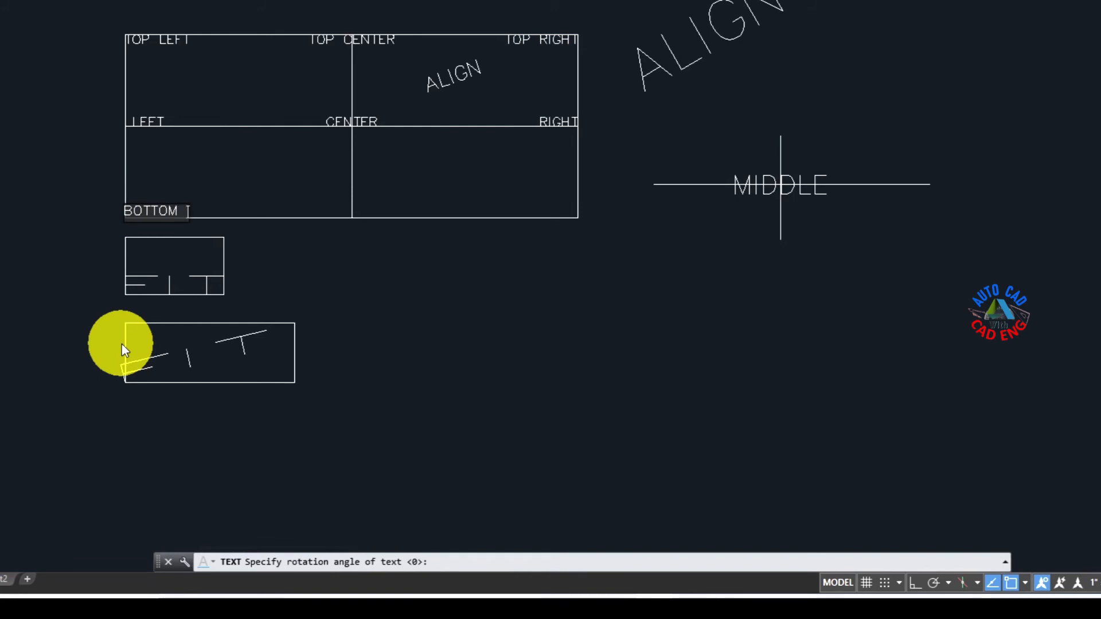
pyautogui.write('LEFT')
pyautogui.press('Return')
pyautogui.press('Return')
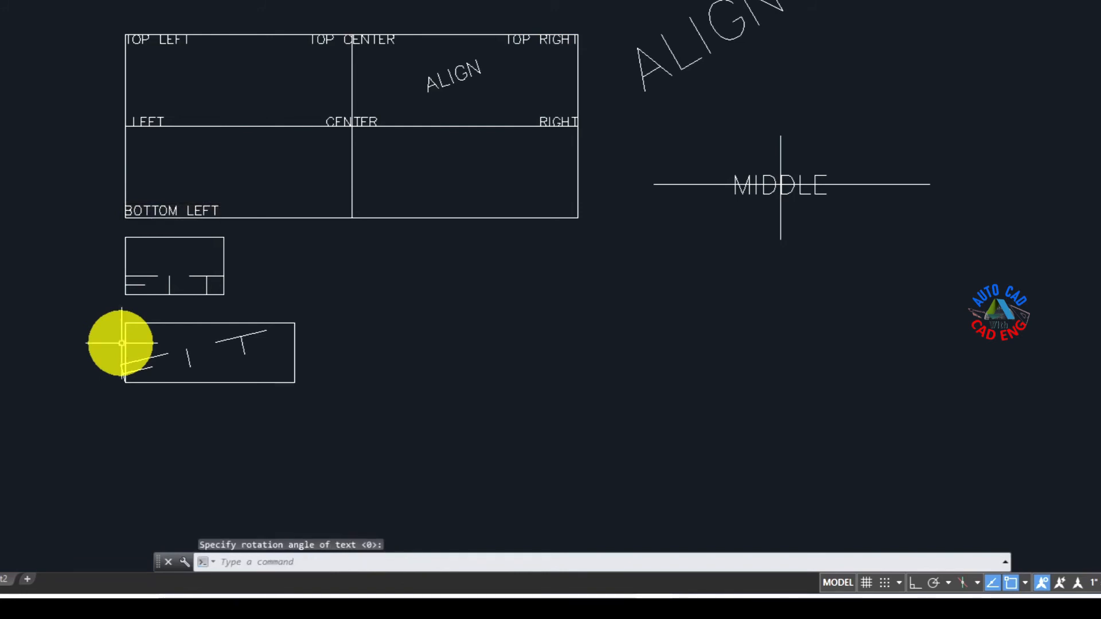
# Step: Place bottom-center (BC) justified single-line text BOTTOM CENTER at the midpoint of the divided rectangle's lower edge, with height 0.25 and rotation 0
pyautogui.click(301, 563)
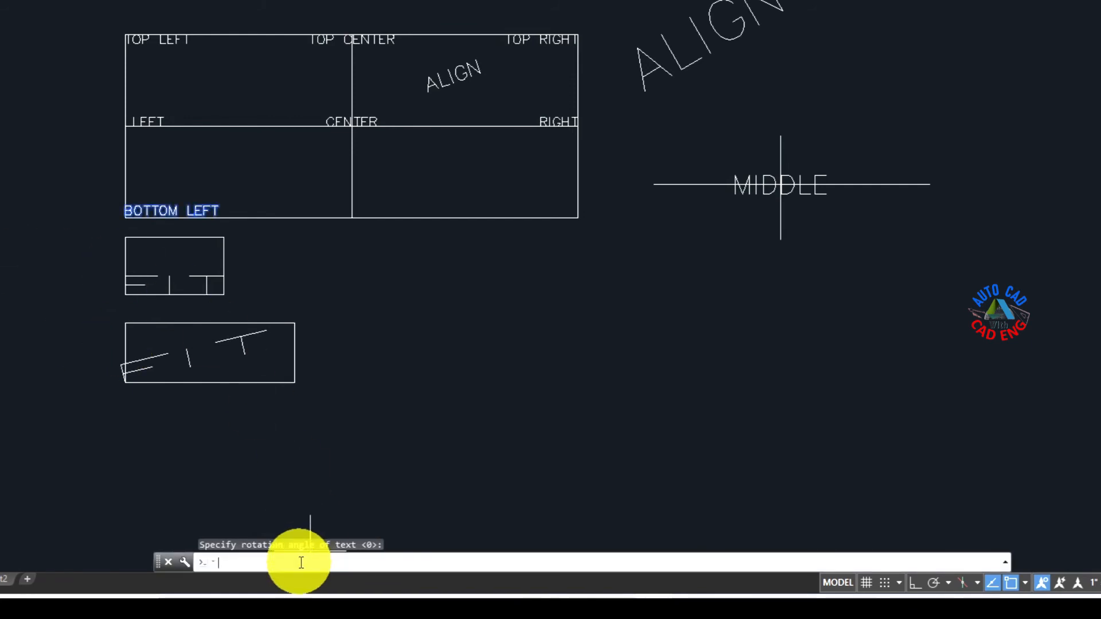
pyautogui.write('TEXT')
pyautogui.press('Return')
pyautogui.write('J')
pyautogui.press('Return')
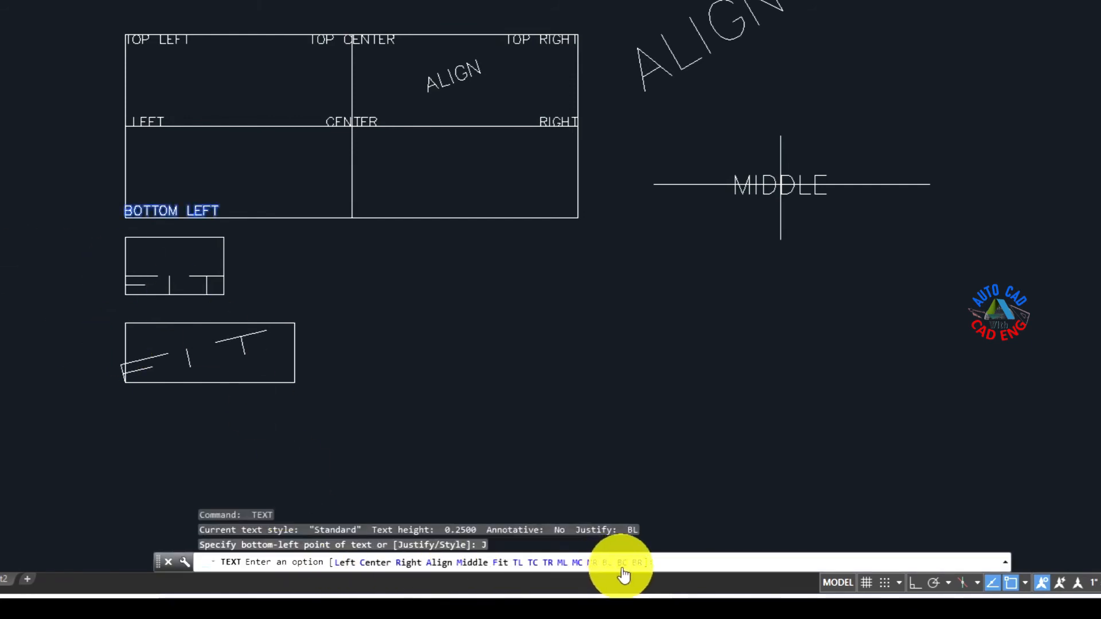
pyautogui.write('BC')
pyautogui.press('Return')
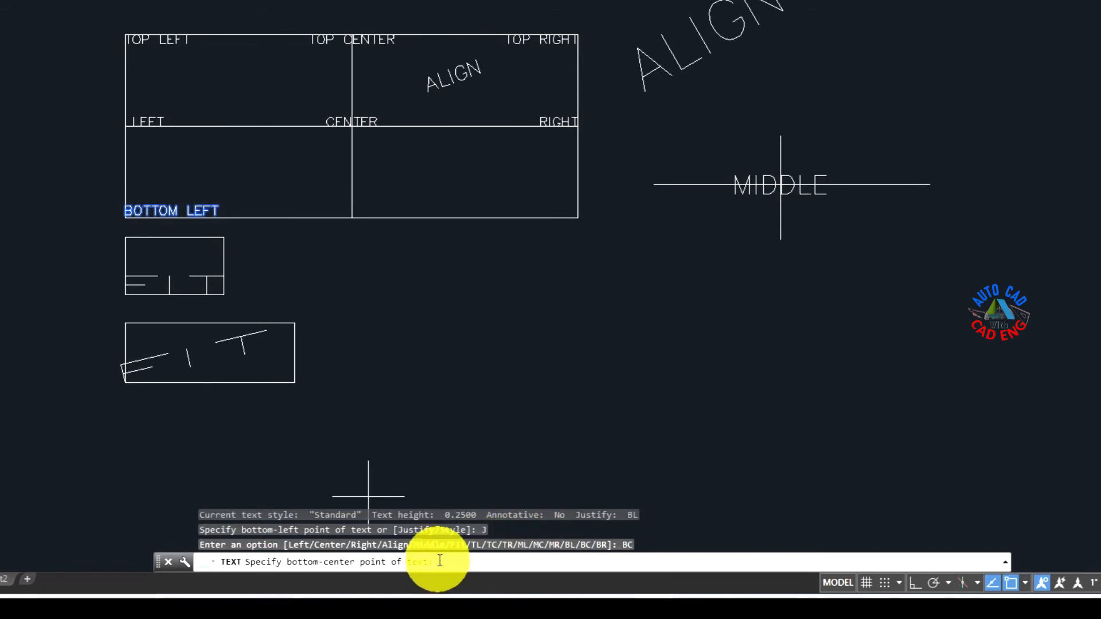
pyautogui.click(351, 218)
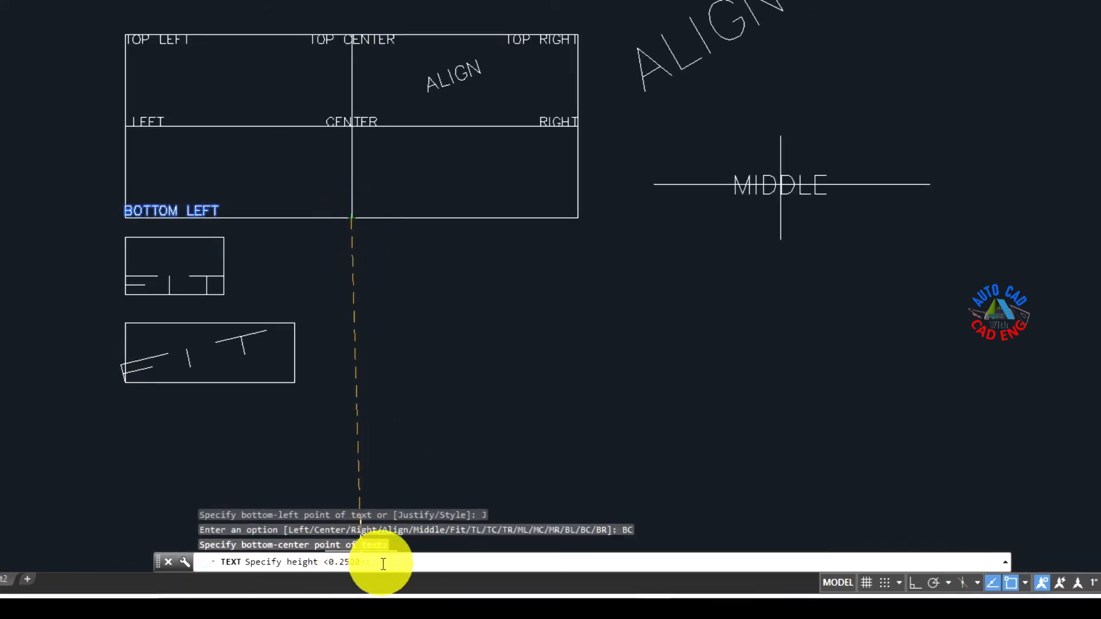
pyautogui.press('Return')
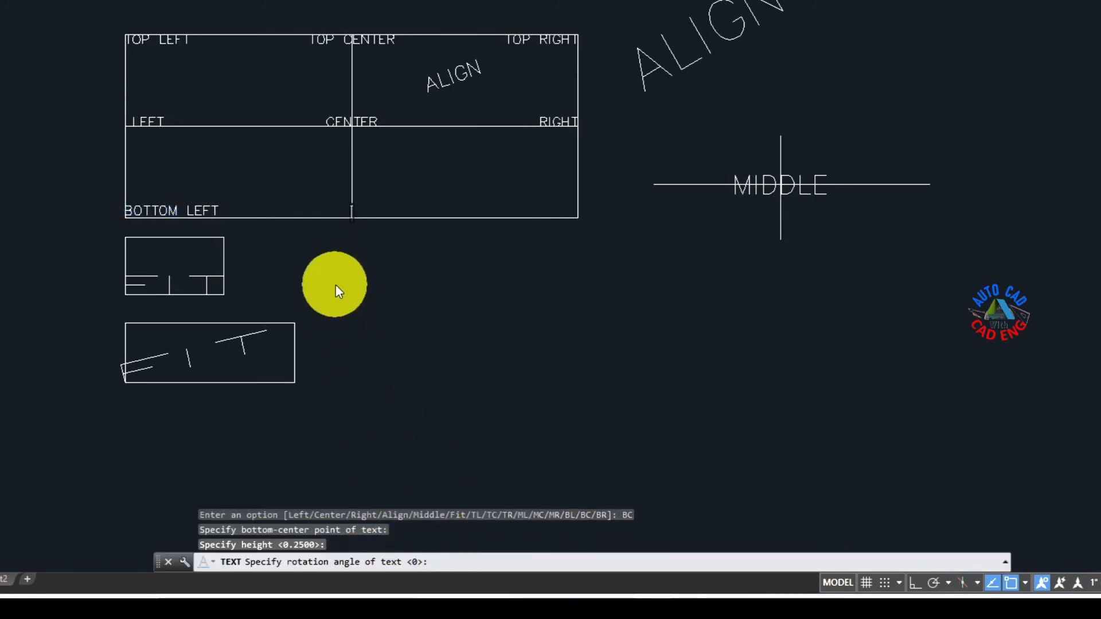
pyautogui.write('BOTTOM C')
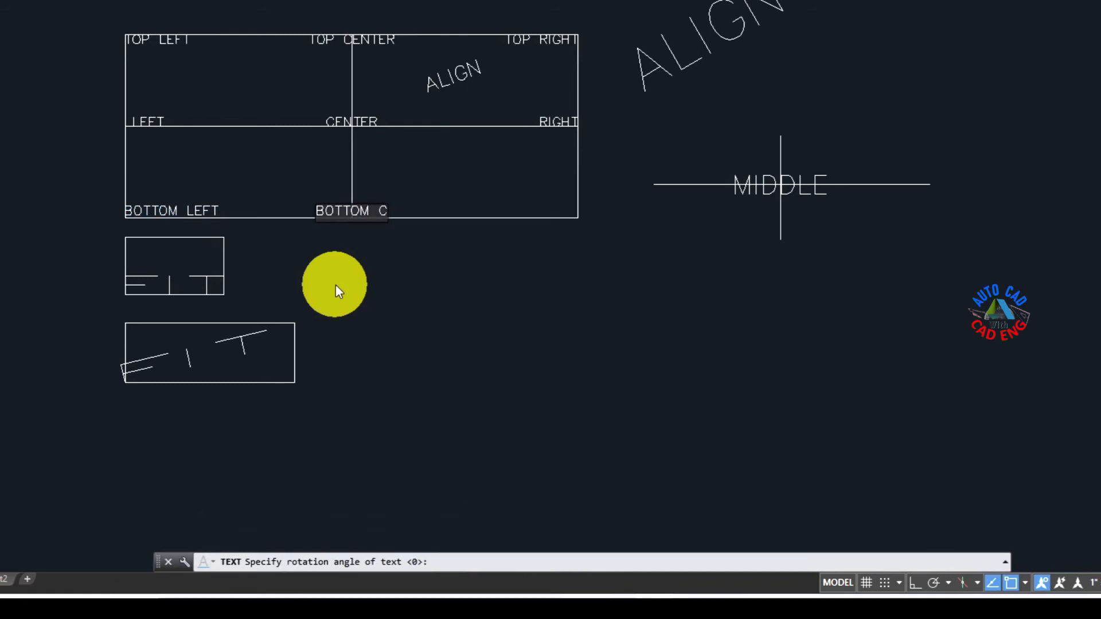
pyautogui.write('ENTER')
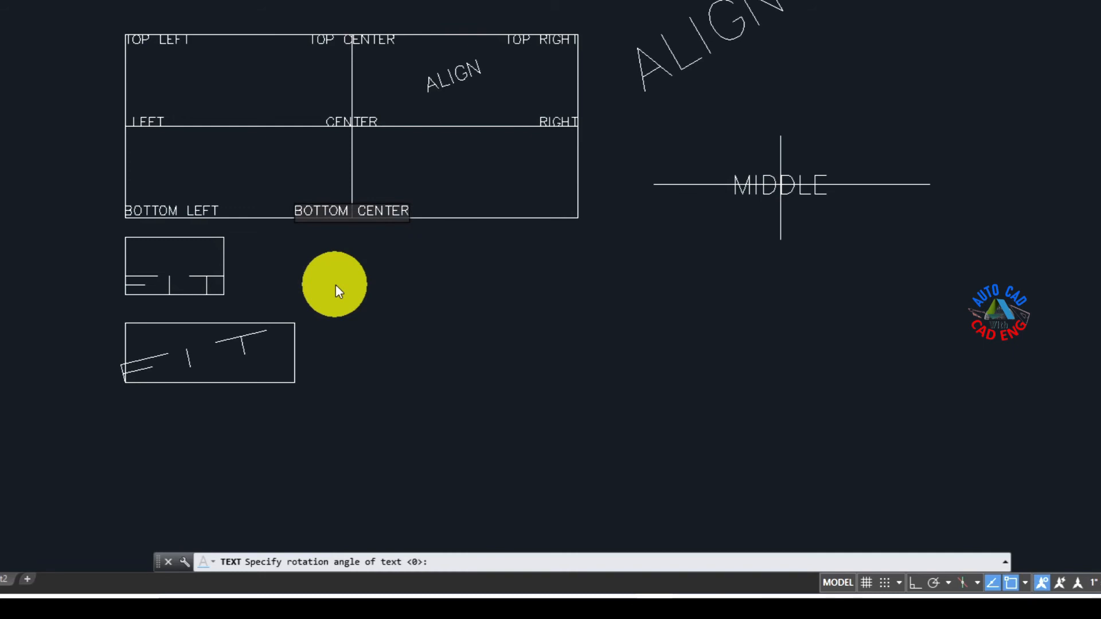
pyautogui.press('Return')
pyautogui.press('Return')
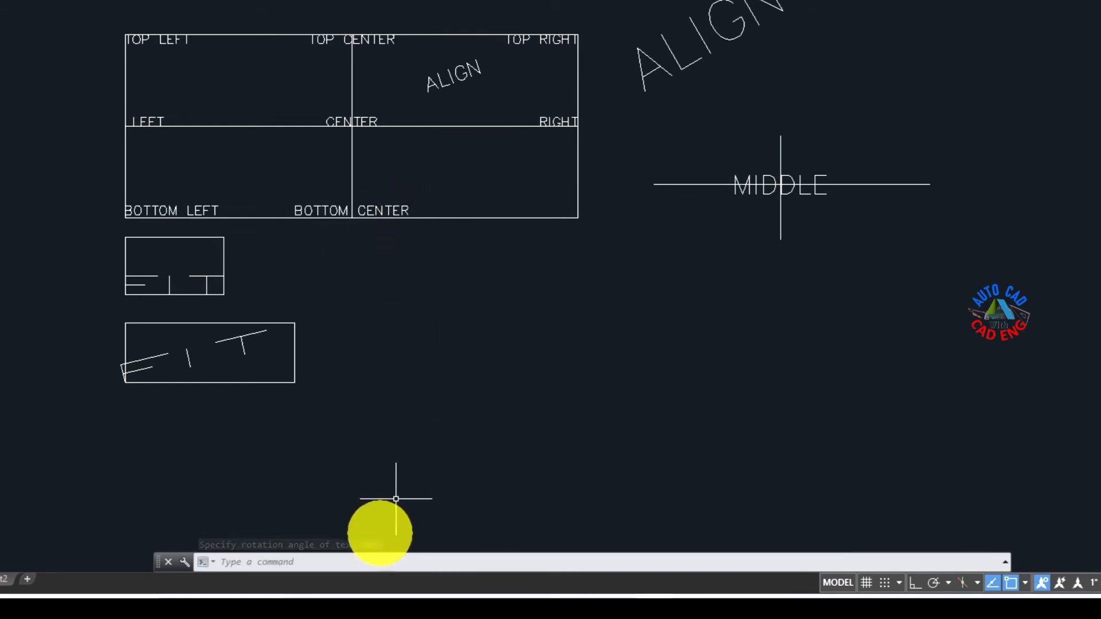
# Step: Place bottom-right (BR) justified single-line text BOTTOM RIGHT at the divided rectangle's lower-right corner, with height 0.25 and rotation 0
pyautogui.press('Return')
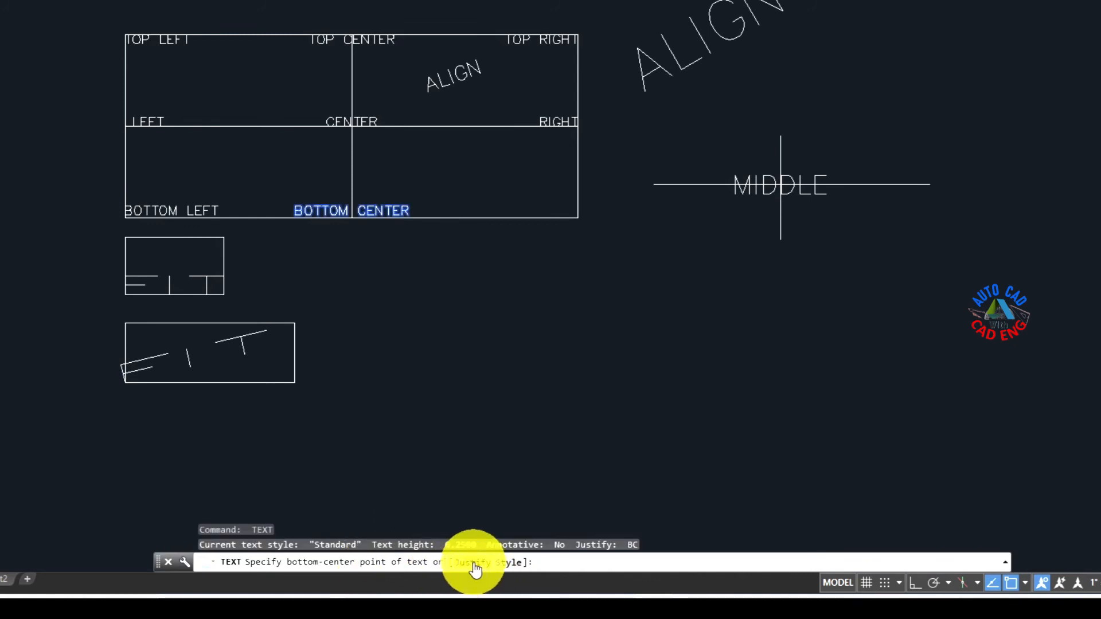
pyautogui.write('j')
pyautogui.press('Return')
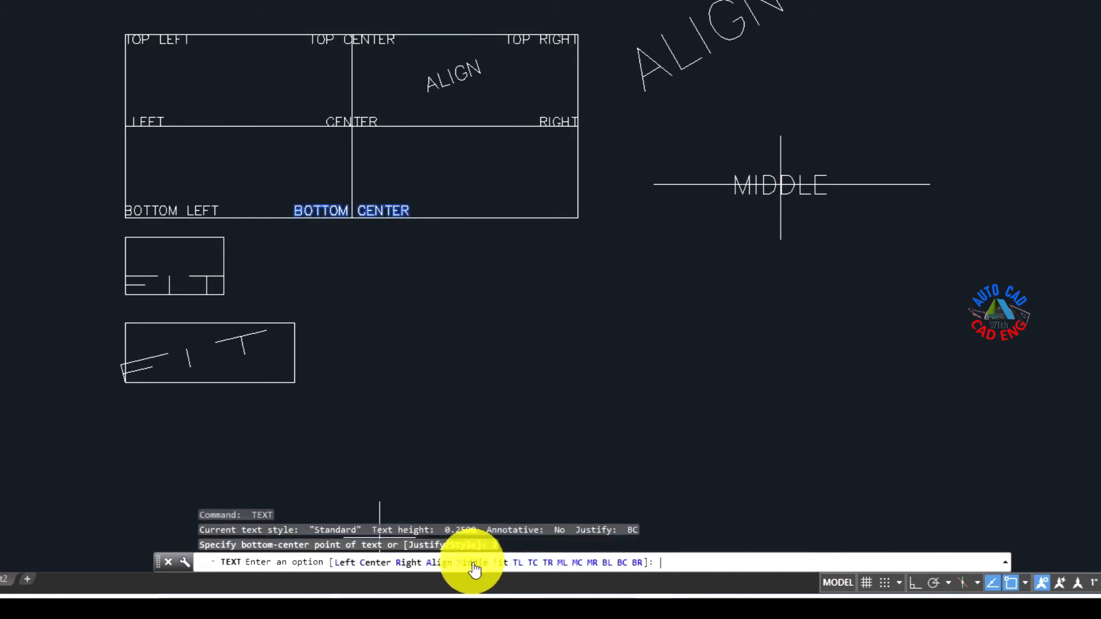
pyautogui.click(637, 562)
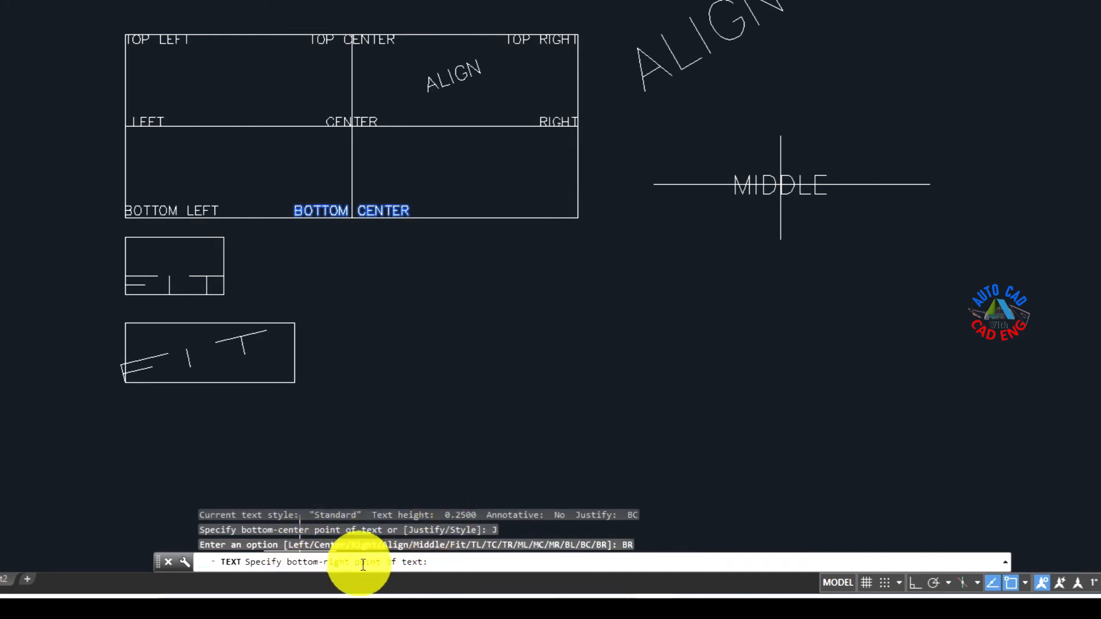
pyautogui.click(577, 218)
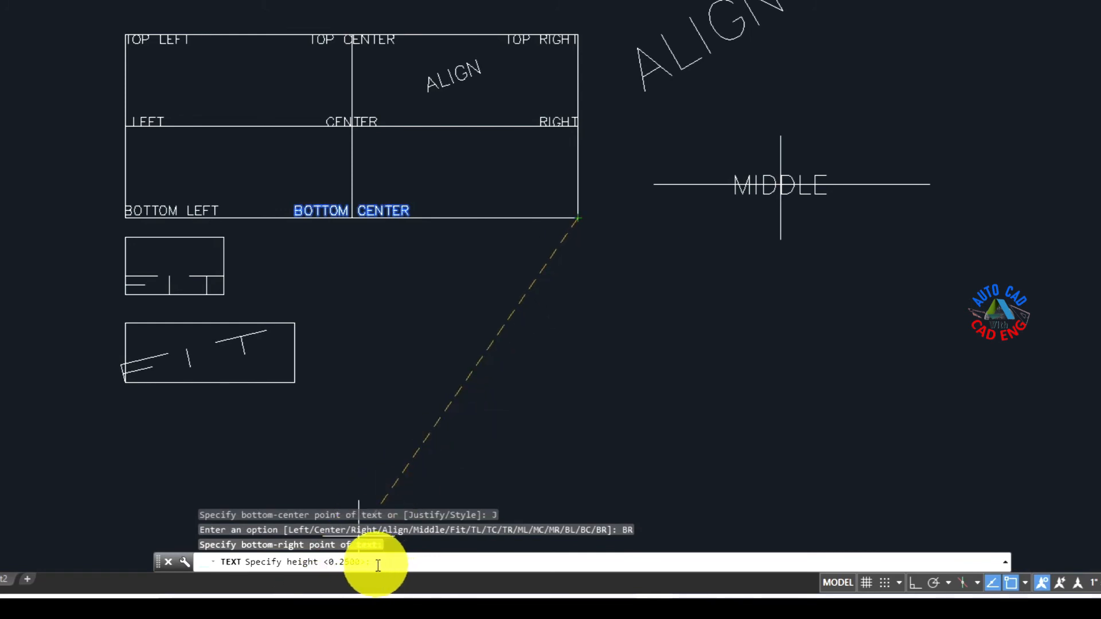
pyautogui.press('Return')
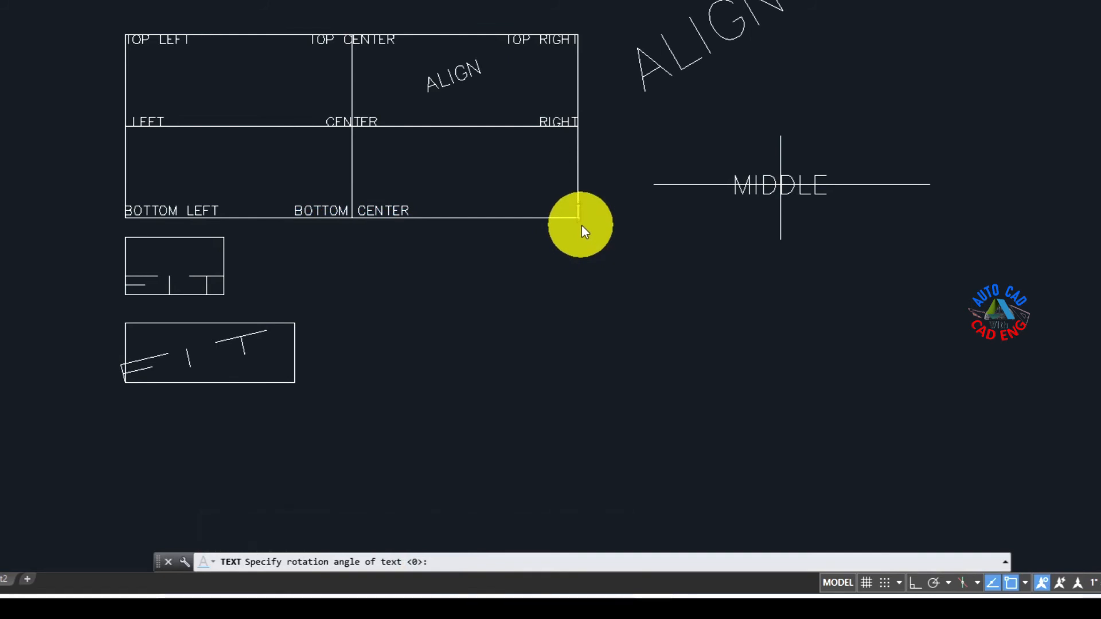
pyautogui.write('TTOM ')
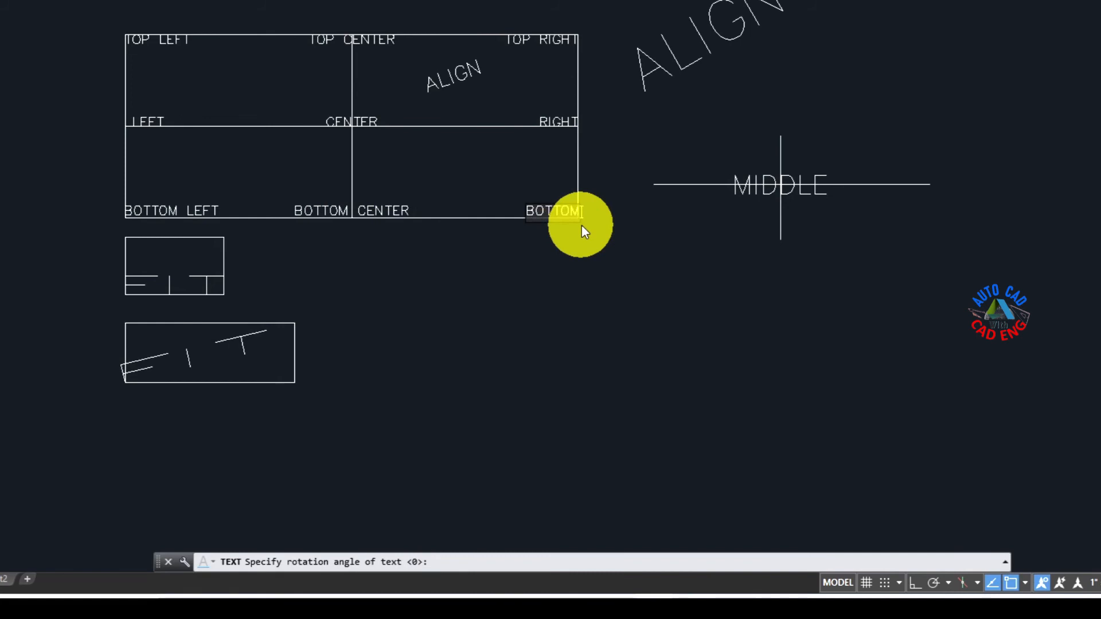
pyautogui.write('RIG')
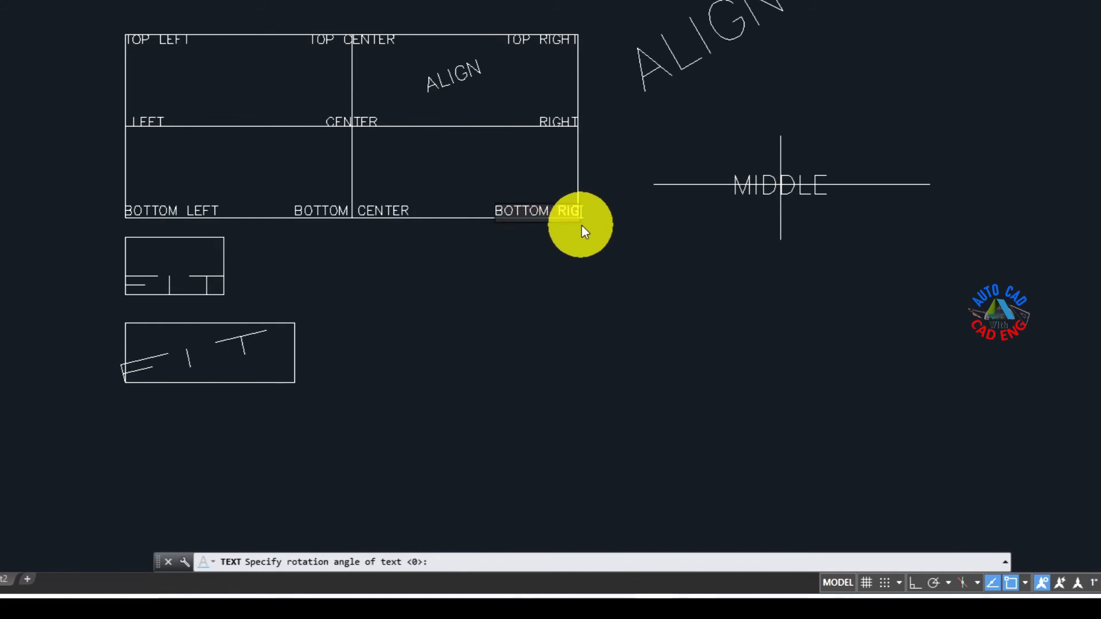
pyautogui.write('HT')
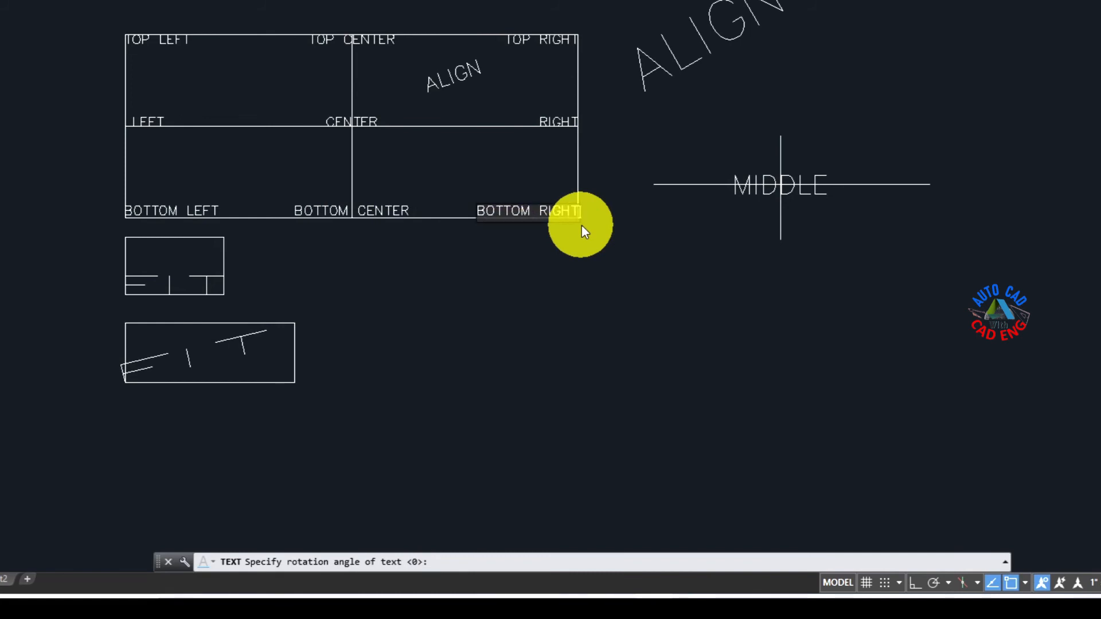
pyautogui.press('Return')
pyautogui.press('Return')
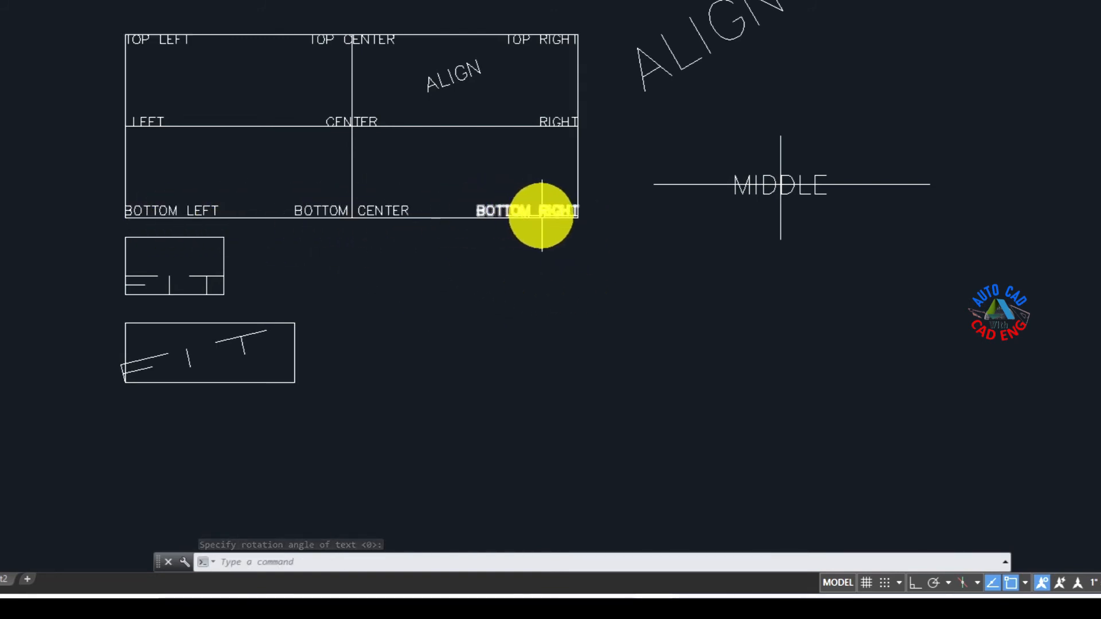
pyautogui.moveTo(542, 215)
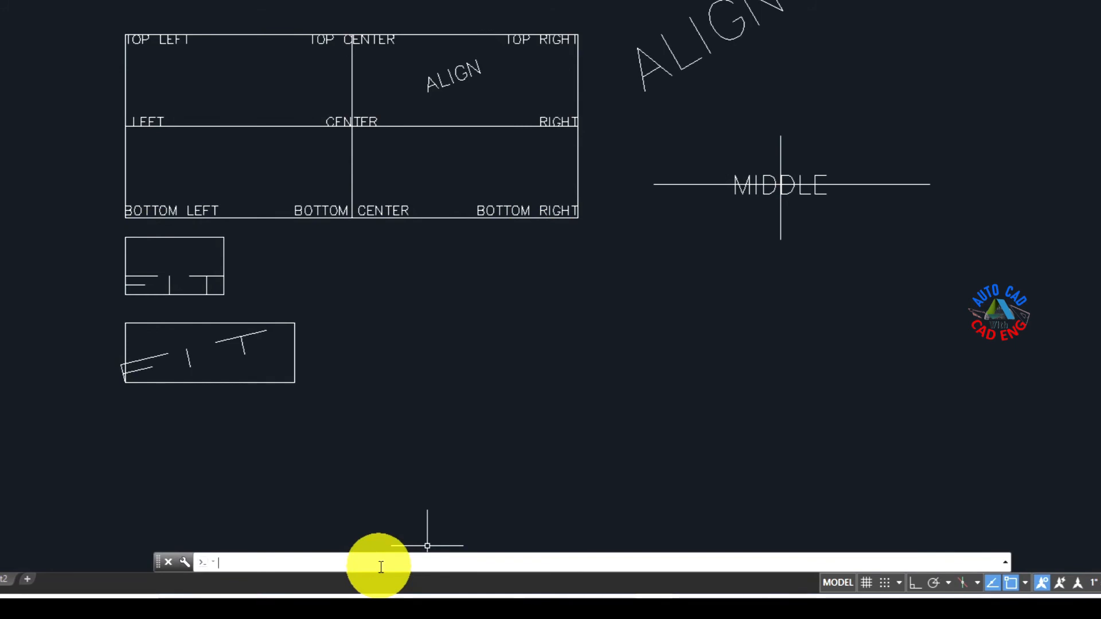
pyautogui.press('Return')
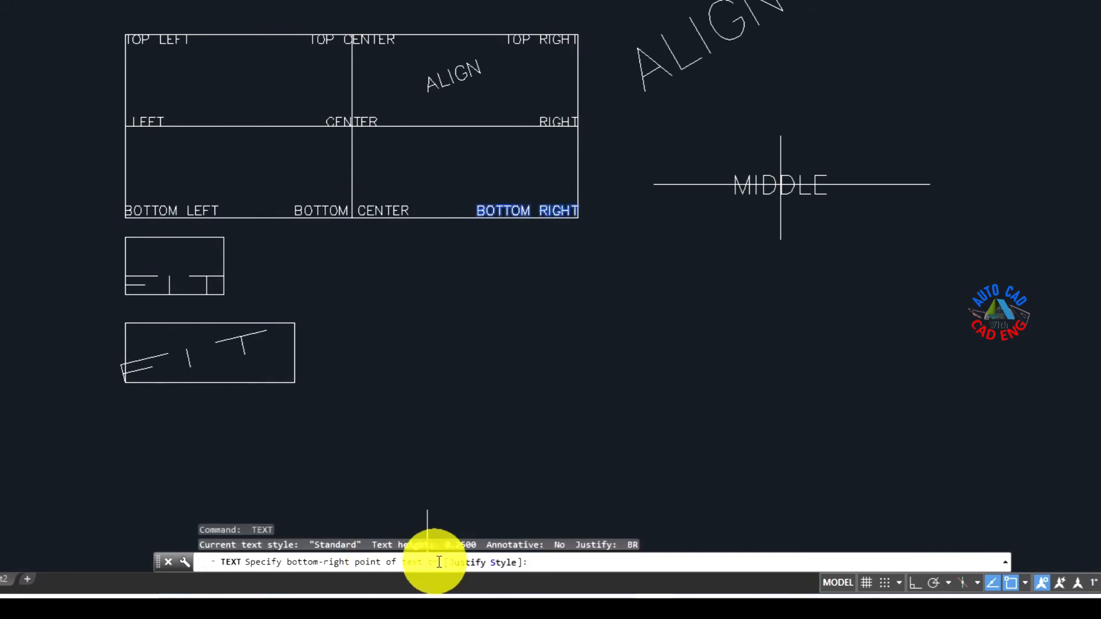
pyautogui.click(459, 564)
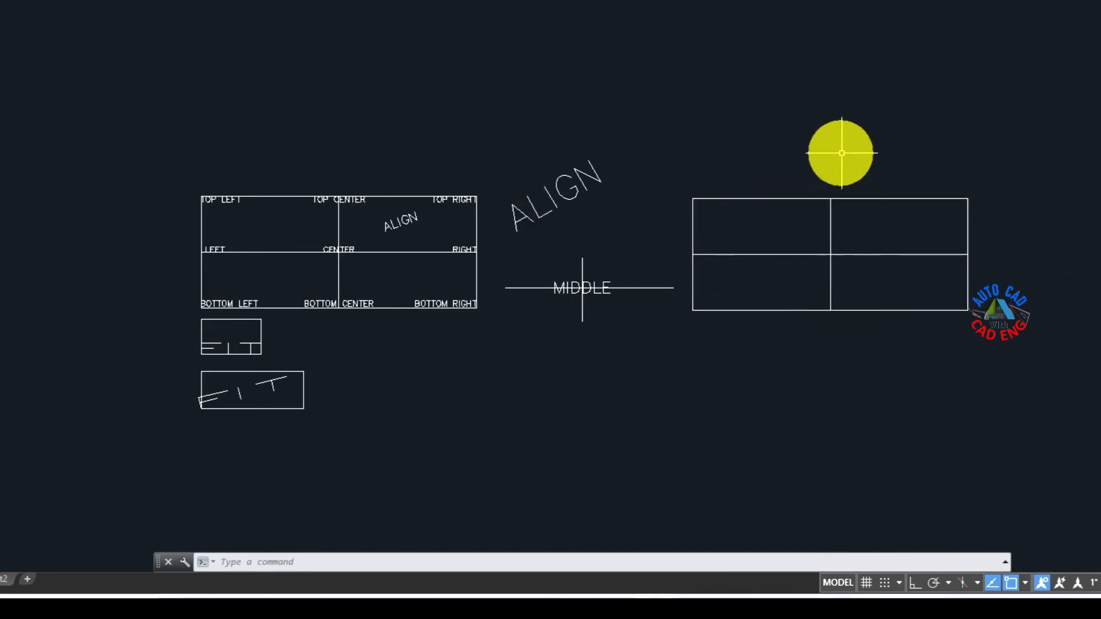
# Step: Place middle-left (ML) justified single-line text MIDDLE LEFT at the left end of the empty divided rectangle's horizontal divider, with height 0.25 and rotation 0
pyautogui.write('T')
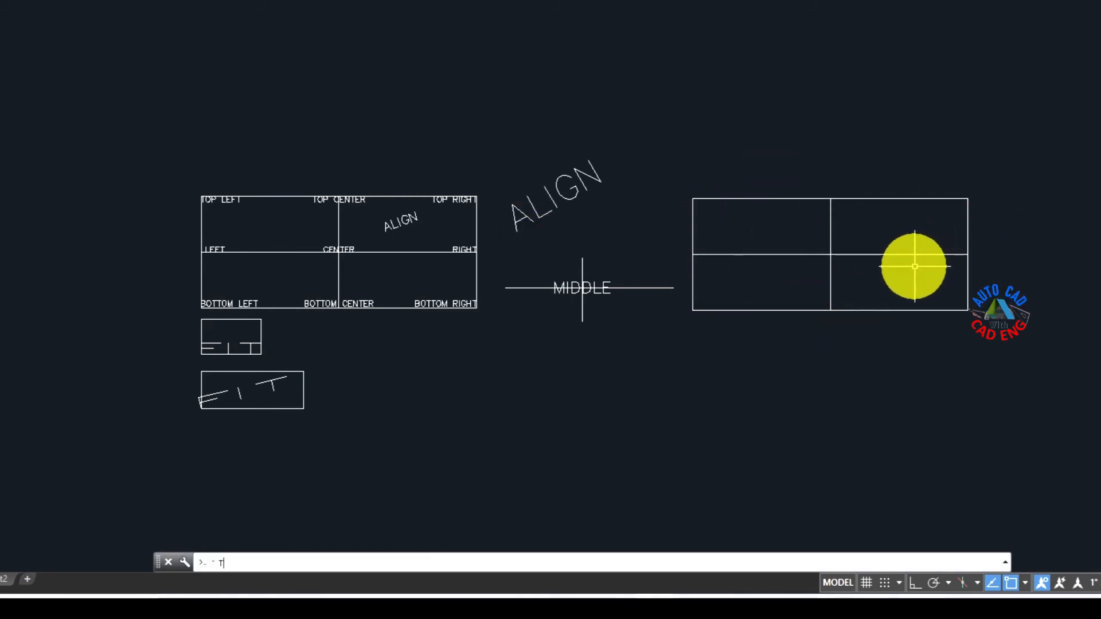
pyautogui.write('EXT')
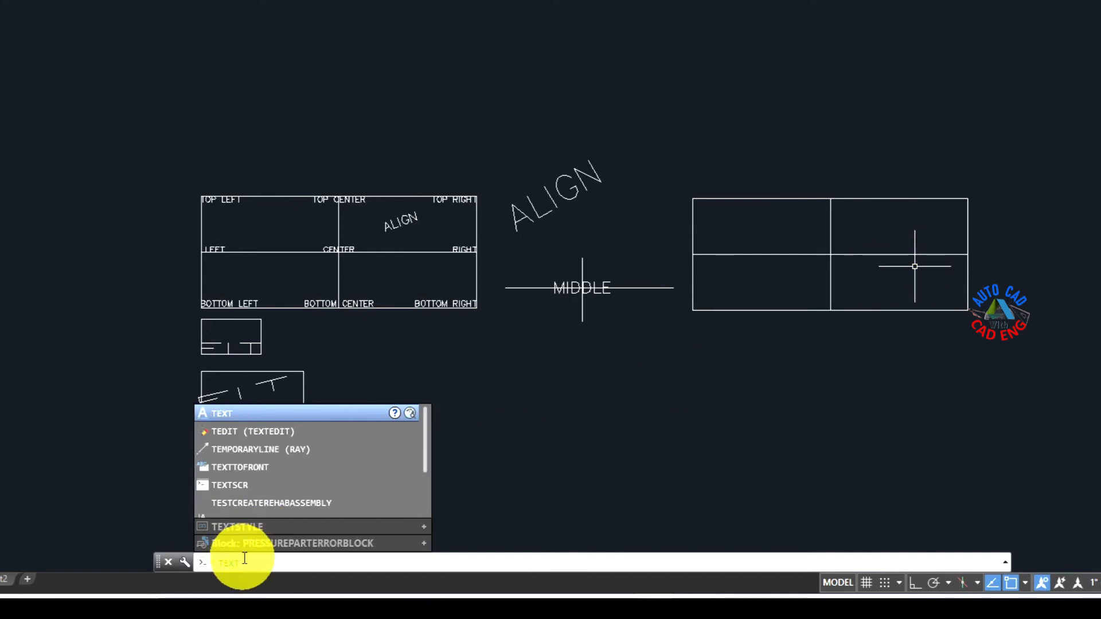
pyautogui.press('Return')
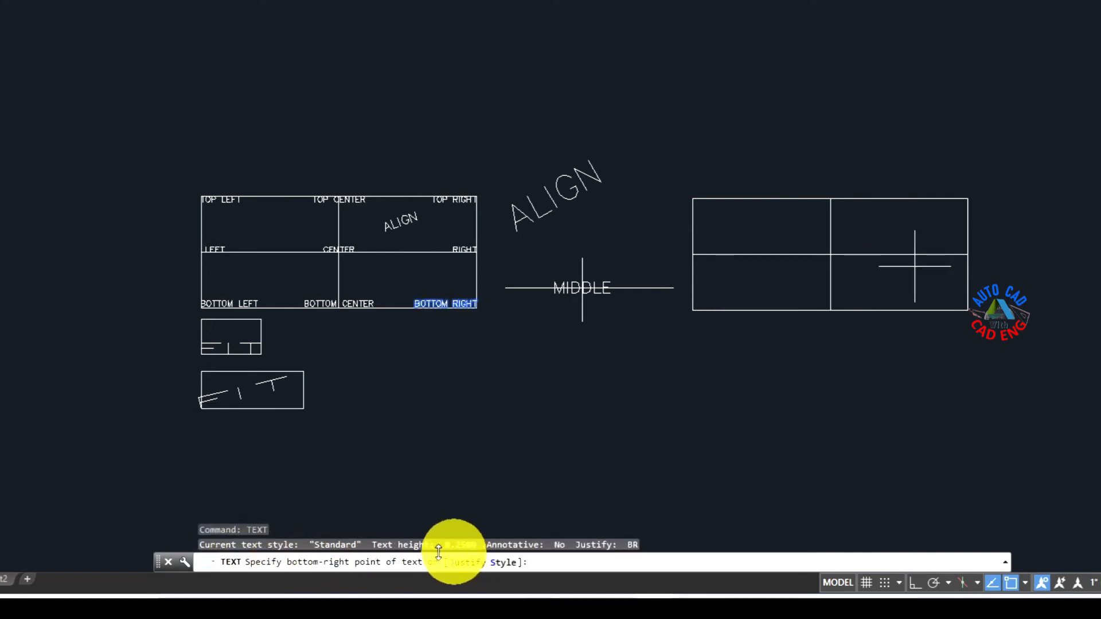
pyautogui.click(467, 563)
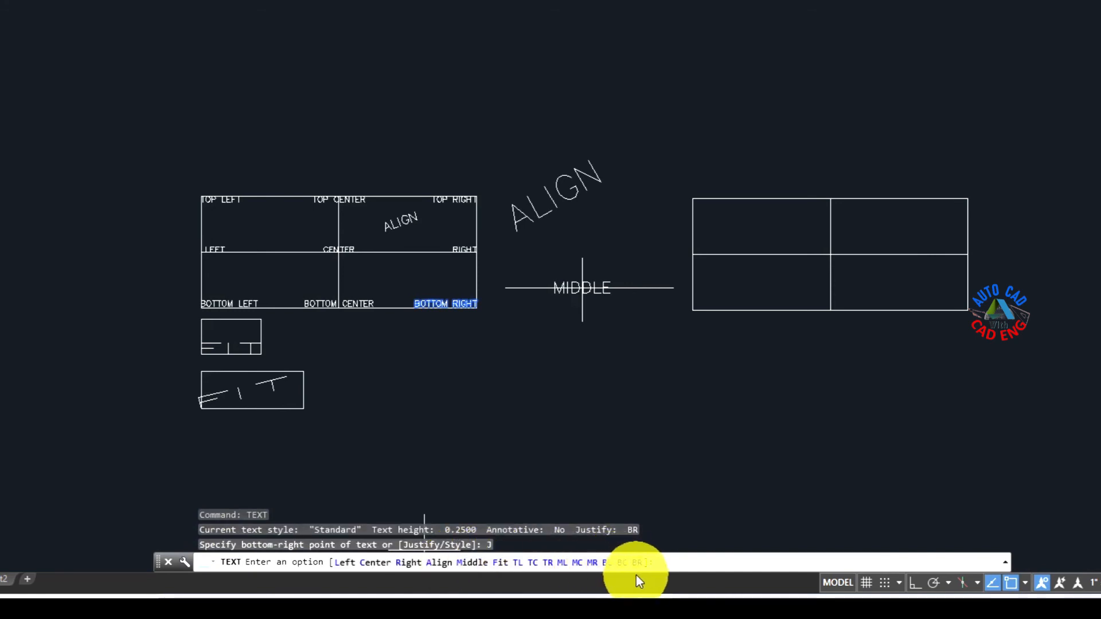
pyautogui.click(560, 562)
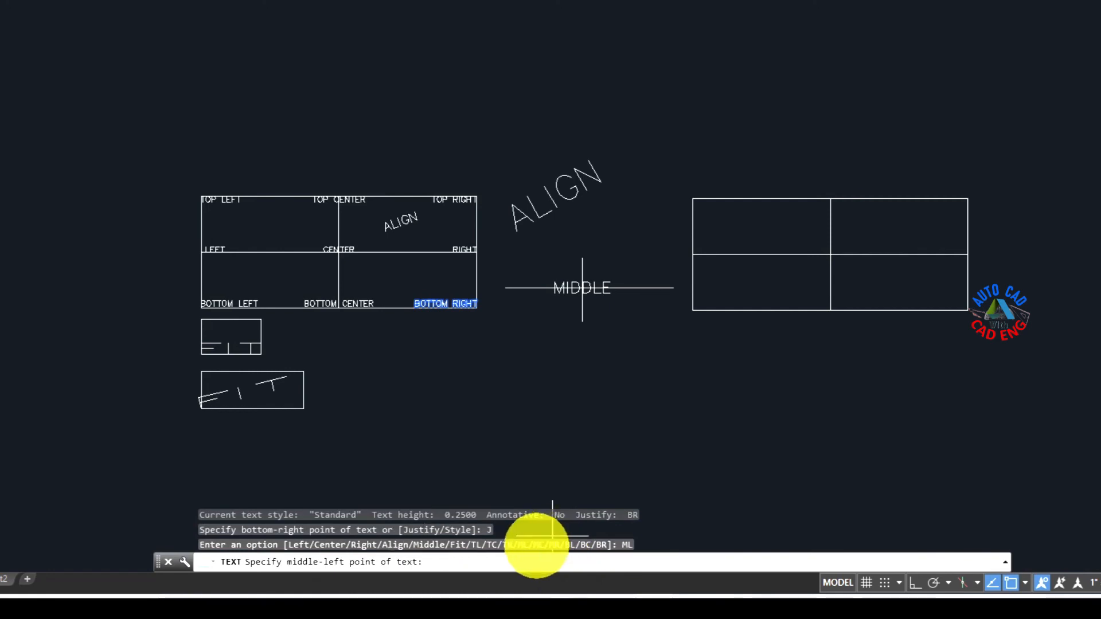
pyautogui.click(692, 253)
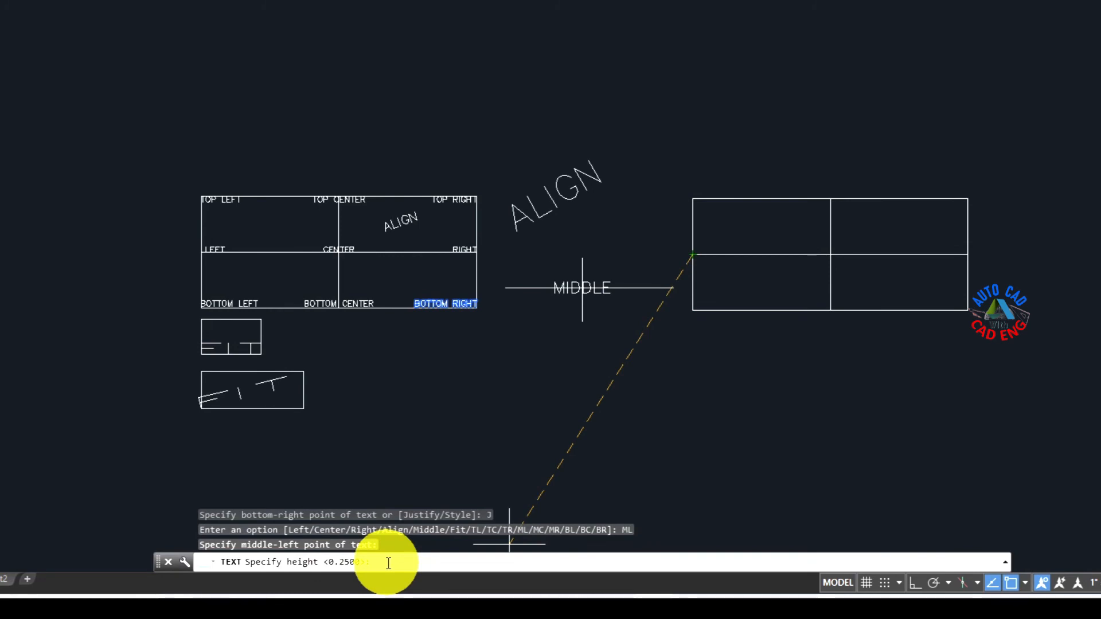
pyautogui.press('Return')
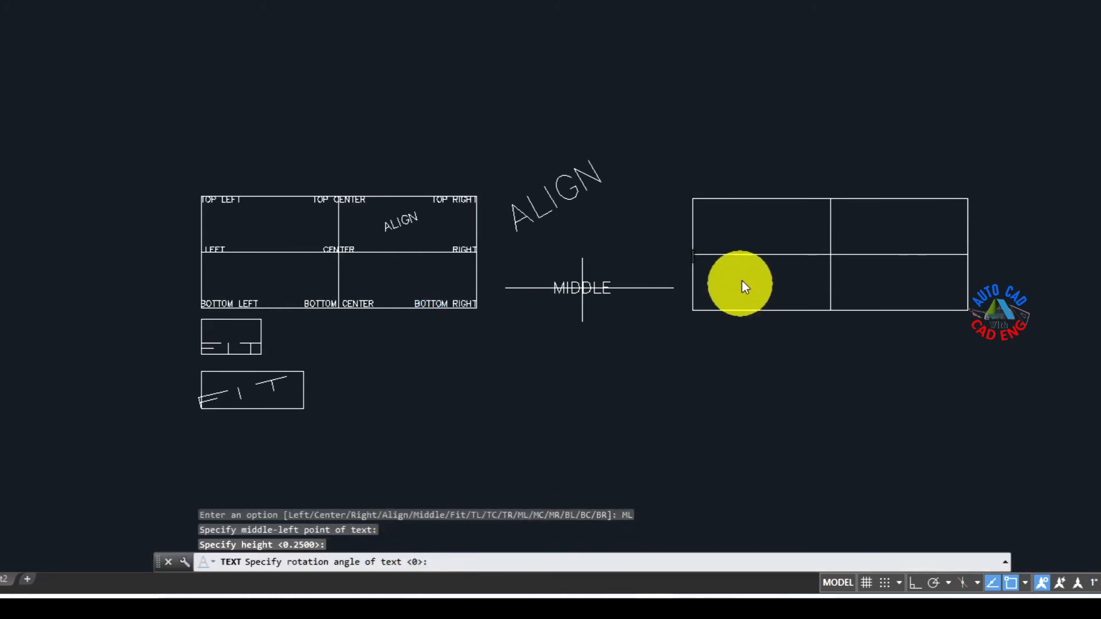
pyautogui.scroll(4, 693, 252)
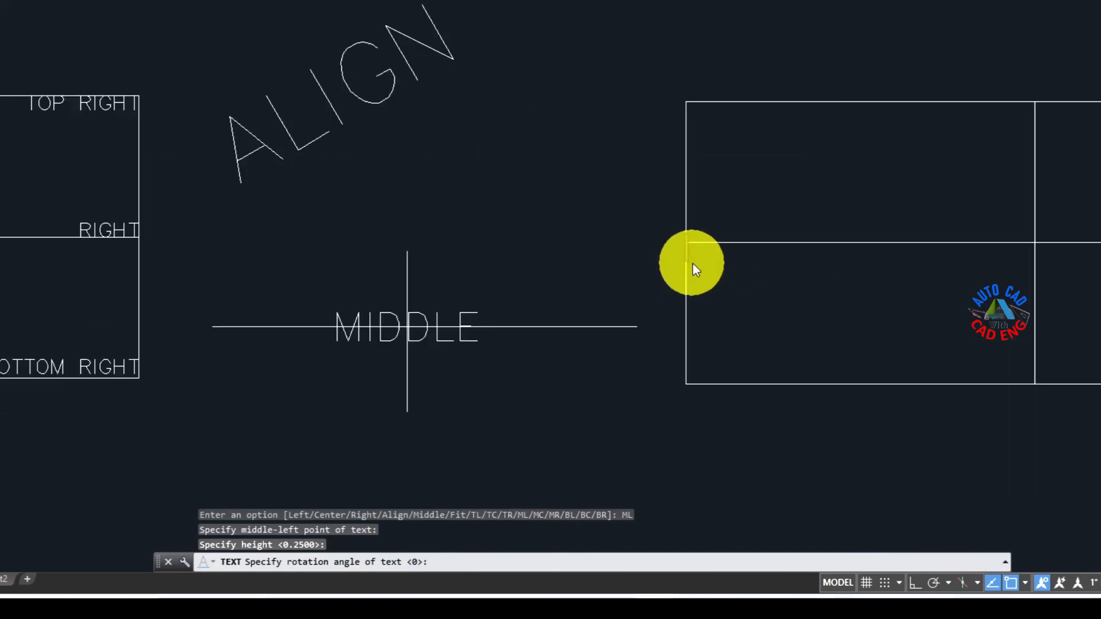
pyautogui.press('Return')
pyautogui.write('M')
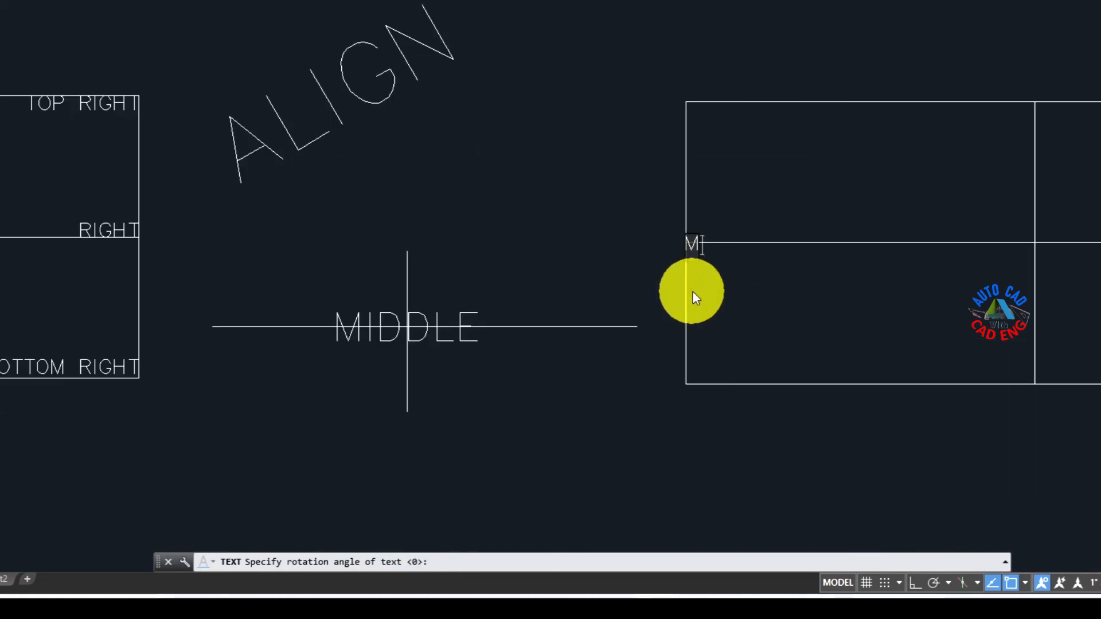
pyautogui.write('IDDLE ')
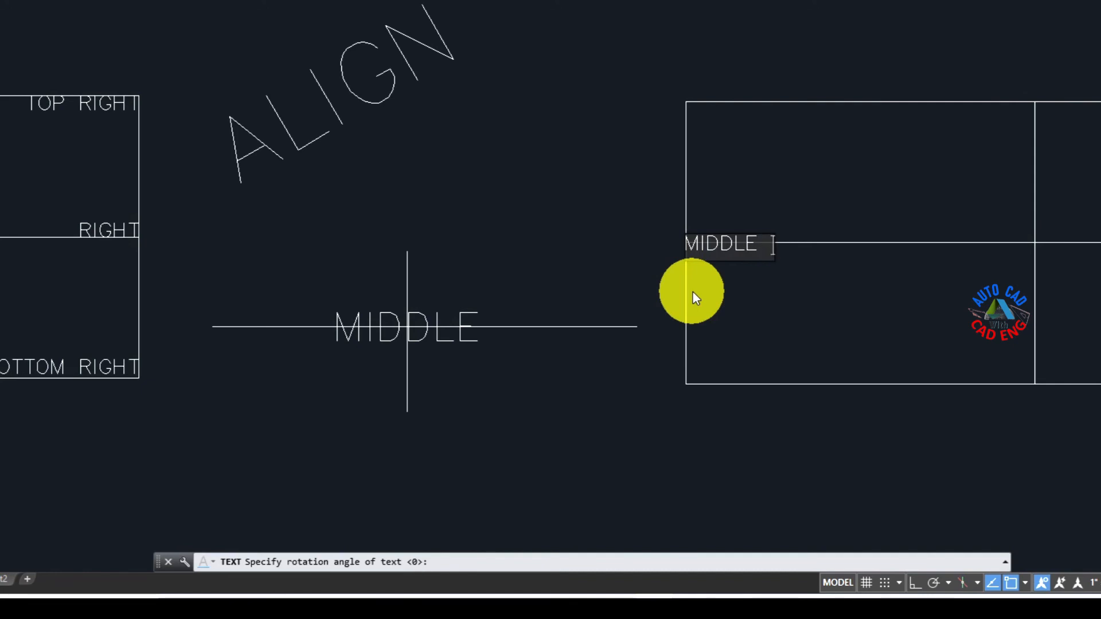
pyautogui.write('LEFT')
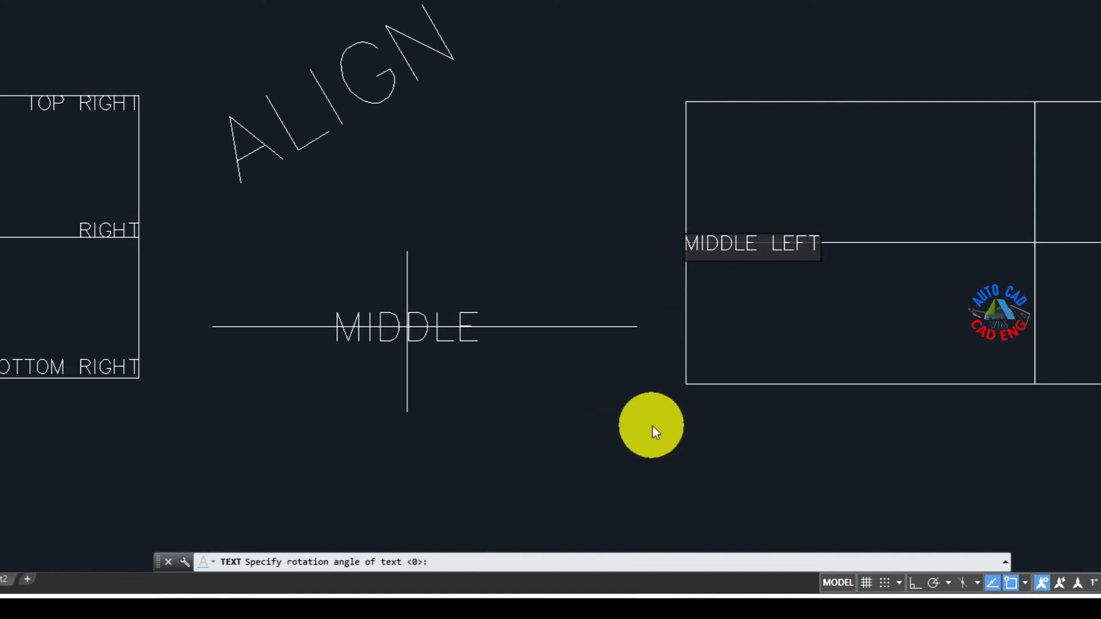
pyautogui.press('Return')
pyautogui.press('Return')
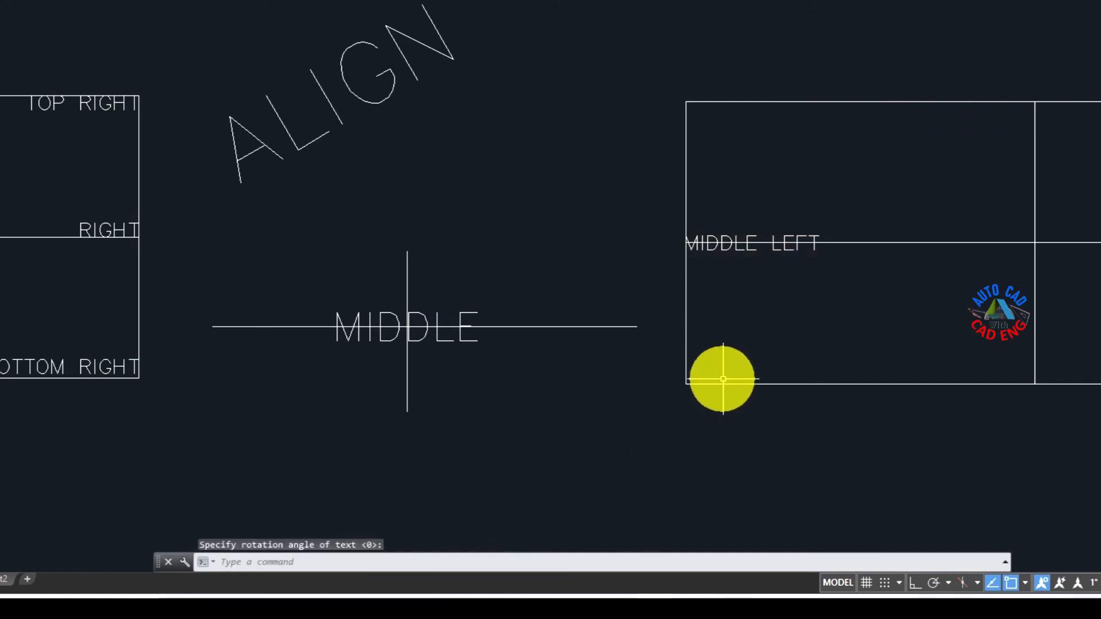
# Step: Place middle-center (MC) justified single-line text MIDDLE CENTER where the second rectangle's dividing lines cross, with height 0.25 and rotation 0
pyautogui.moveTo(638, 432)
pyautogui.mouseDown(button='middle')
pyautogui.moveTo(511, 255)
pyautogui.moveTo(430, 348)
pyautogui.moveTo(346, 342)
pyautogui.mouseUp(button='middle')
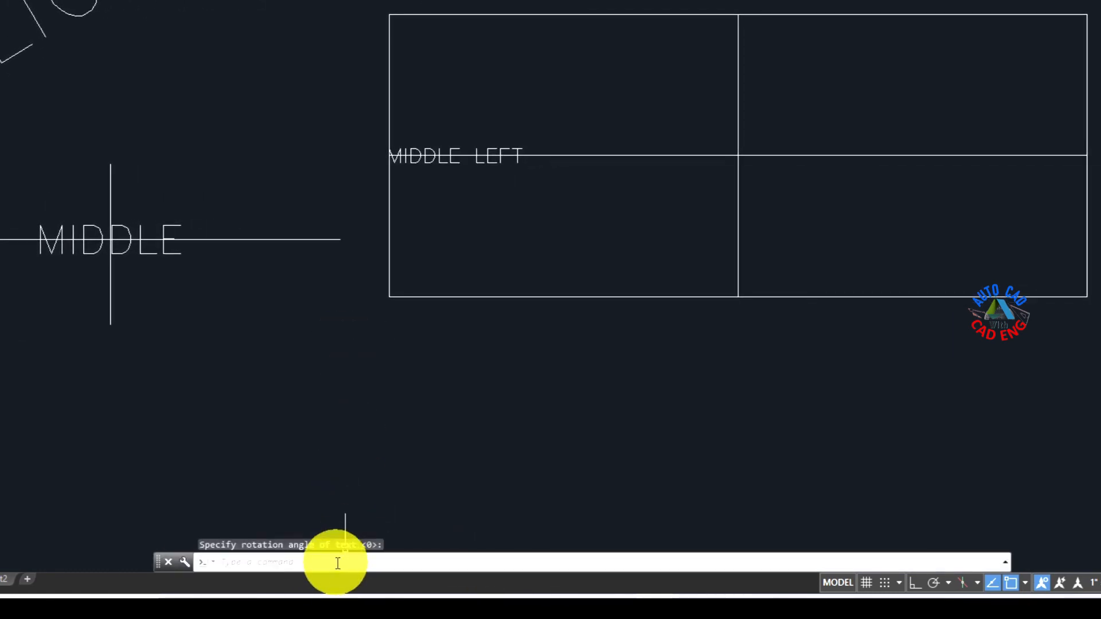
pyautogui.press('Return')
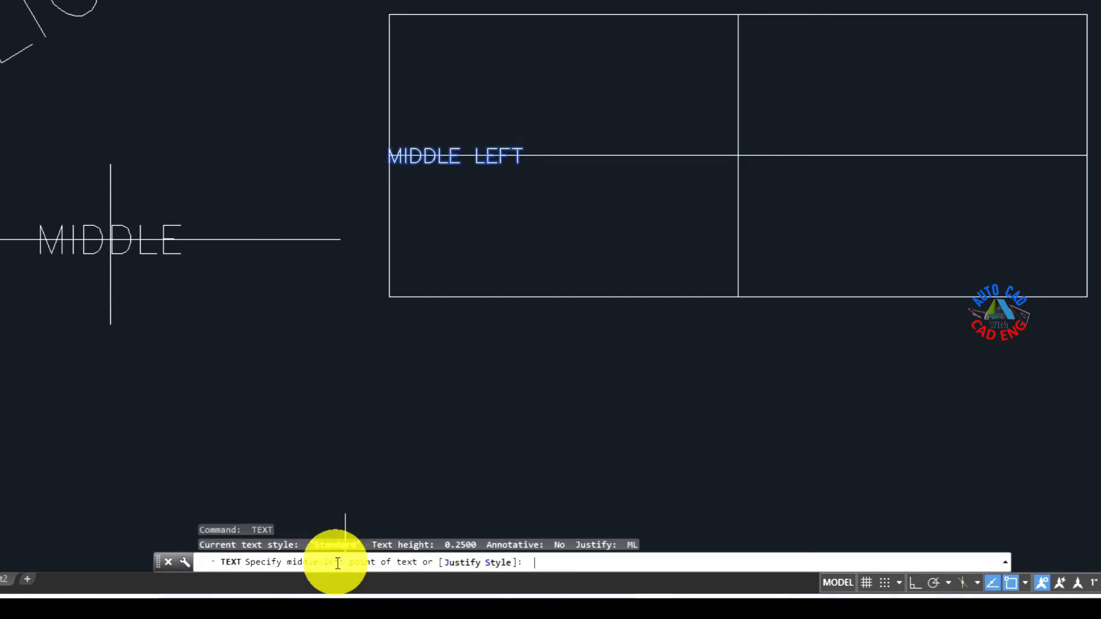
pyautogui.click(460, 563)
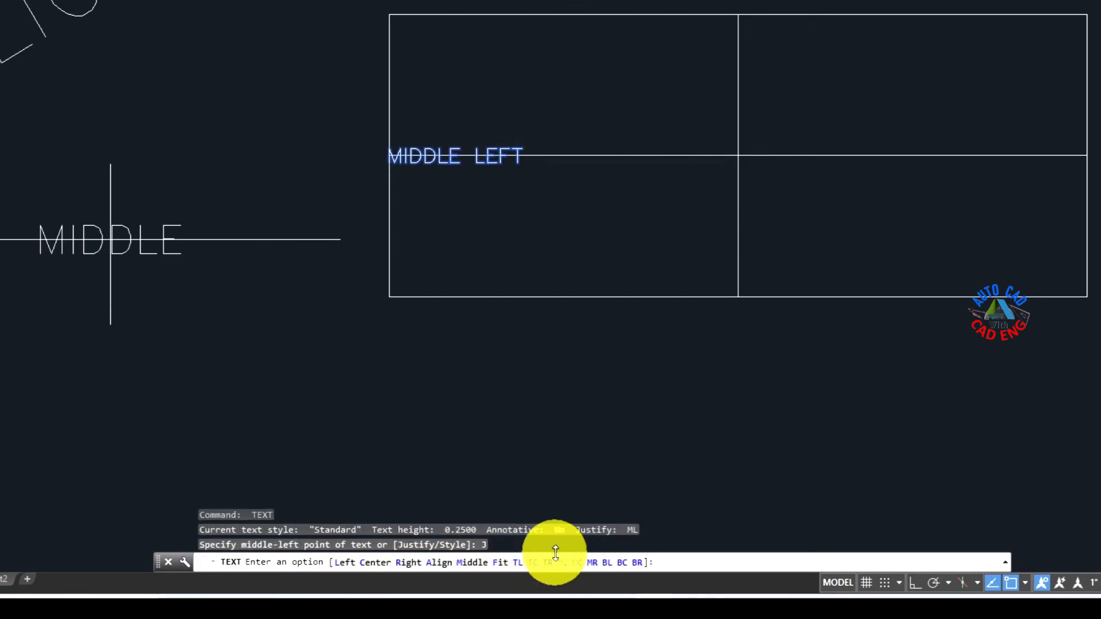
pyautogui.click(573, 563)
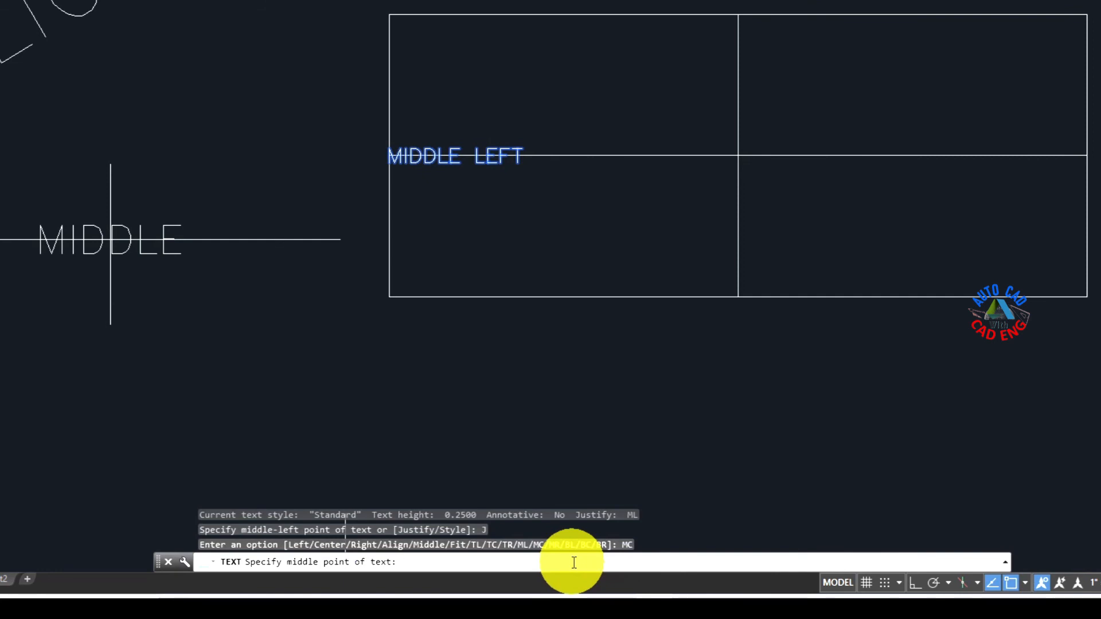
pyautogui.click(738, 155)
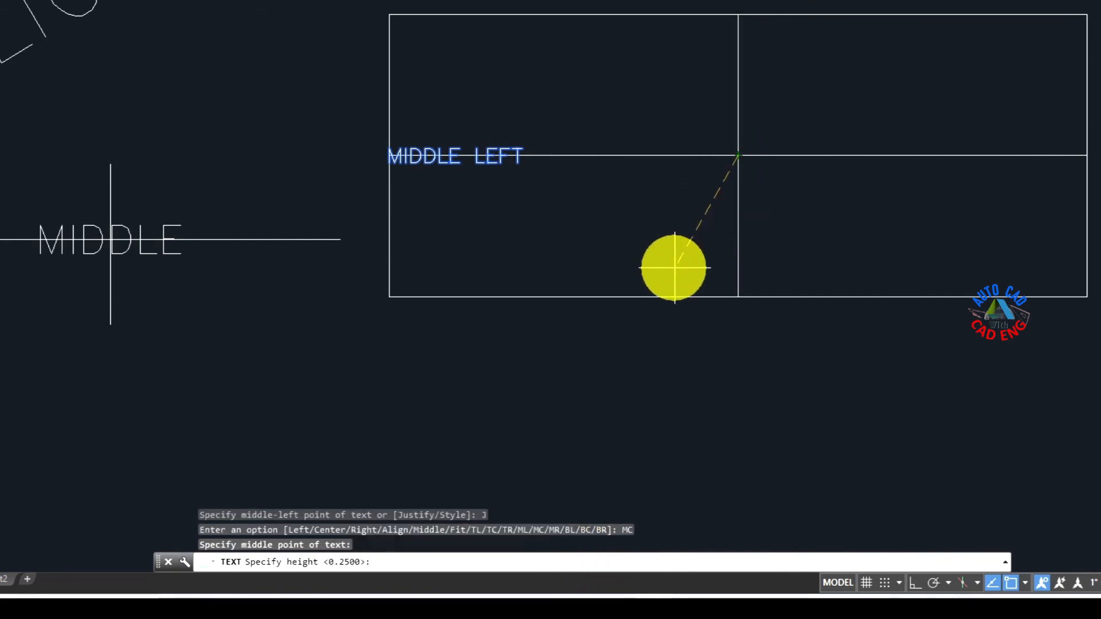
pyautogui.press('Return')
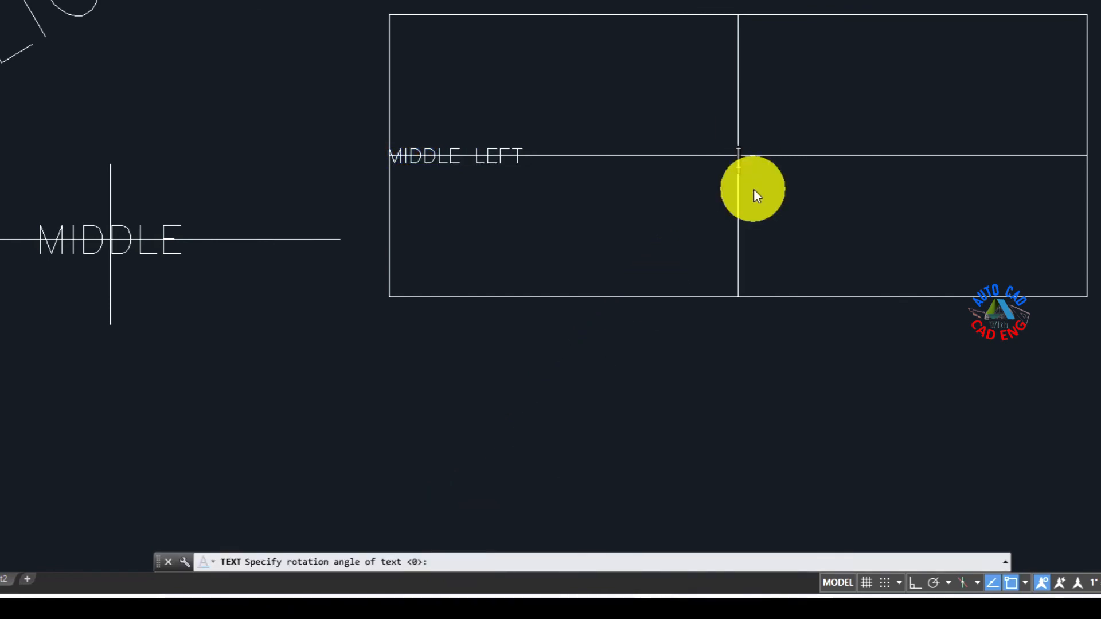
pyautogui.write('MIDDL')
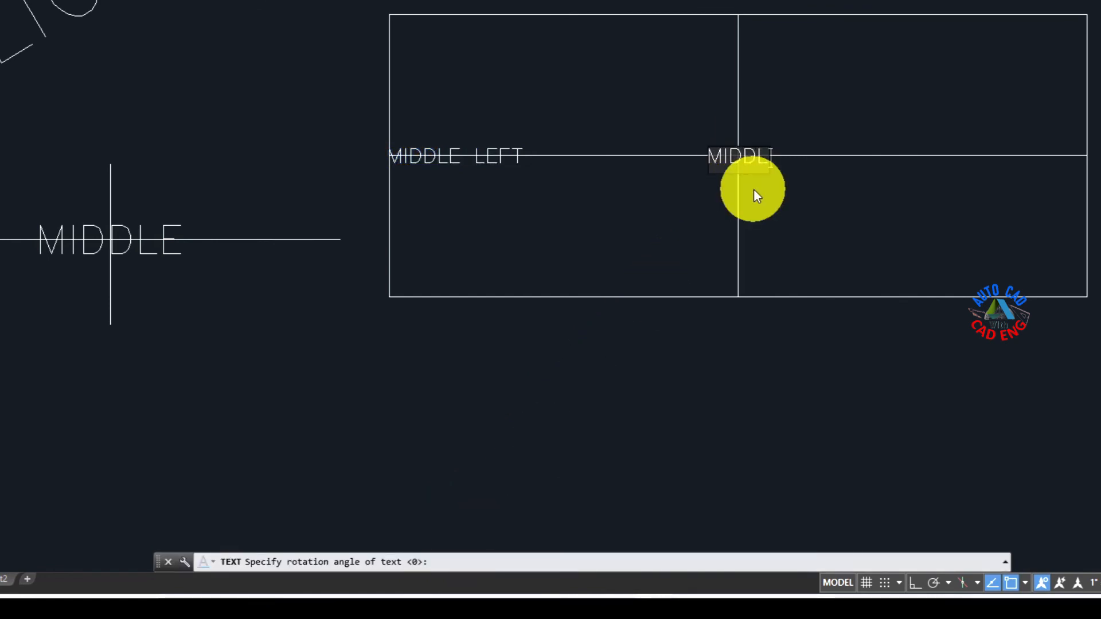
pyautogui.write('E CENTR')
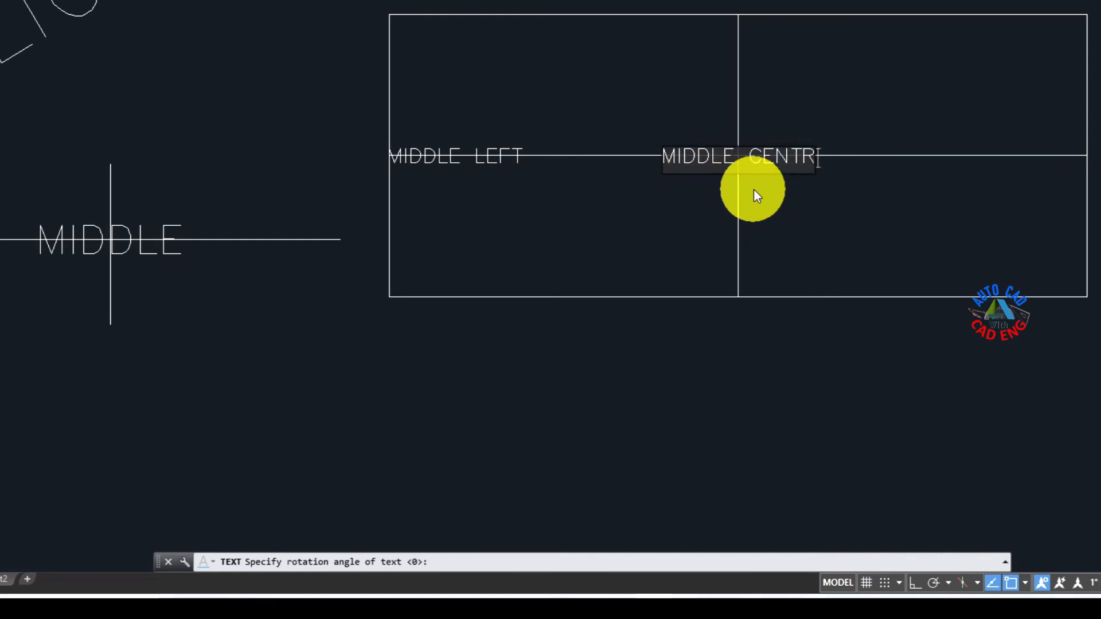
pyautogui.press('BackSpace')
pyautogui.write('ER')
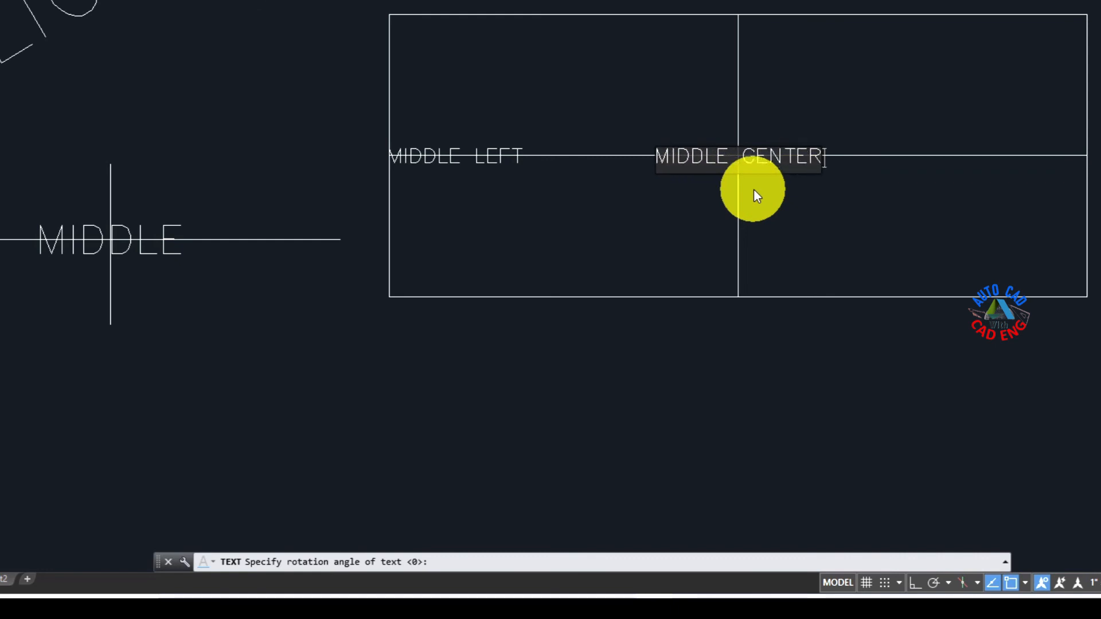
pyautogui.press('Return')
pyautogui.press('Return')
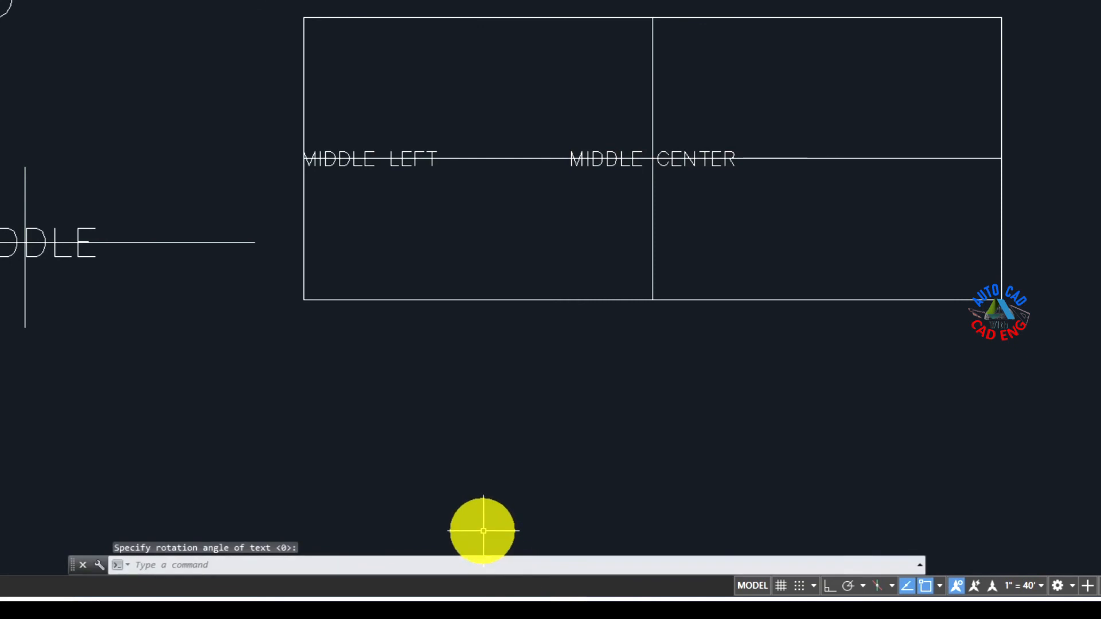
# Step: Place middle-right (MR) justified single-line text MIDDLE RIGHT at the right end of the second rectangle's horizontal divider, with height 0.25 and rotation 0
pyautogui.press('Return')
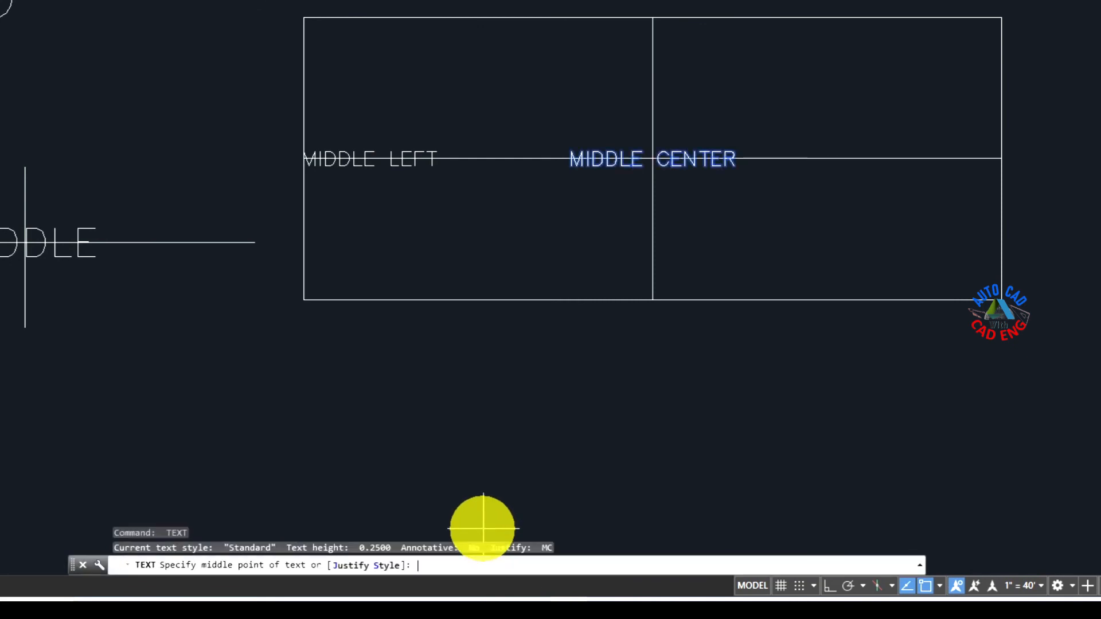
pyautogui.click(355, 565)
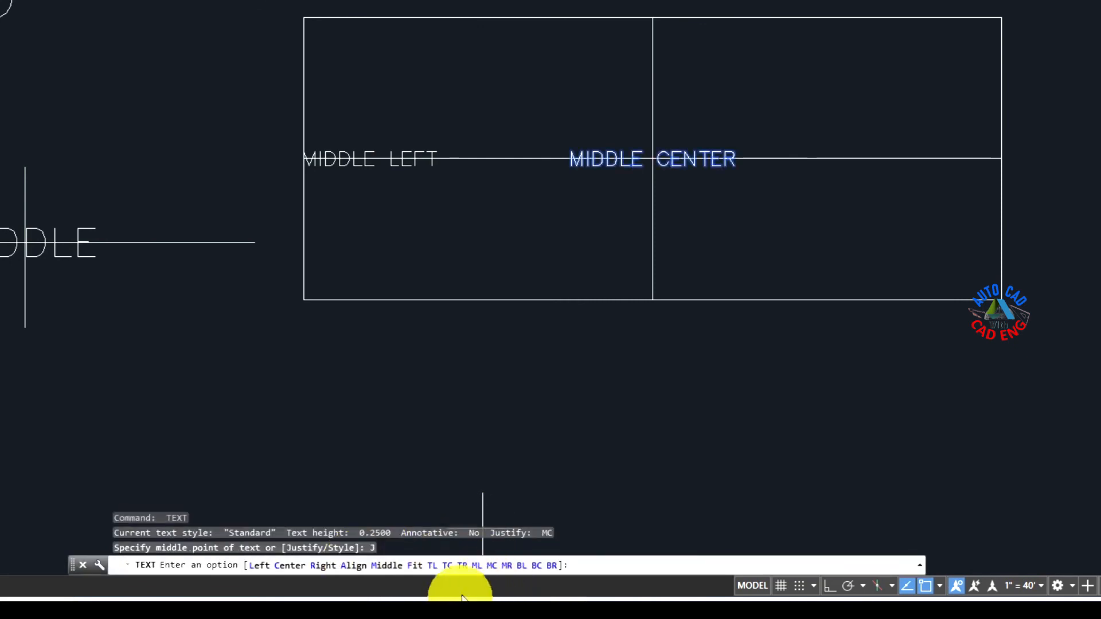
pyautogui.click(504, 565)
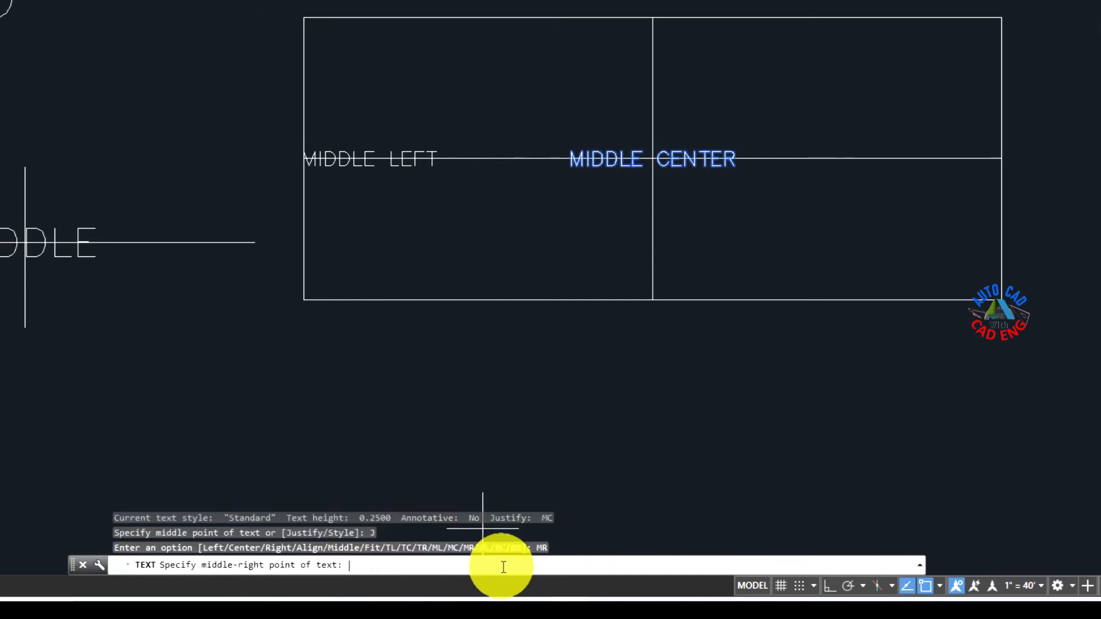
pyautogui.click(1001, 158)
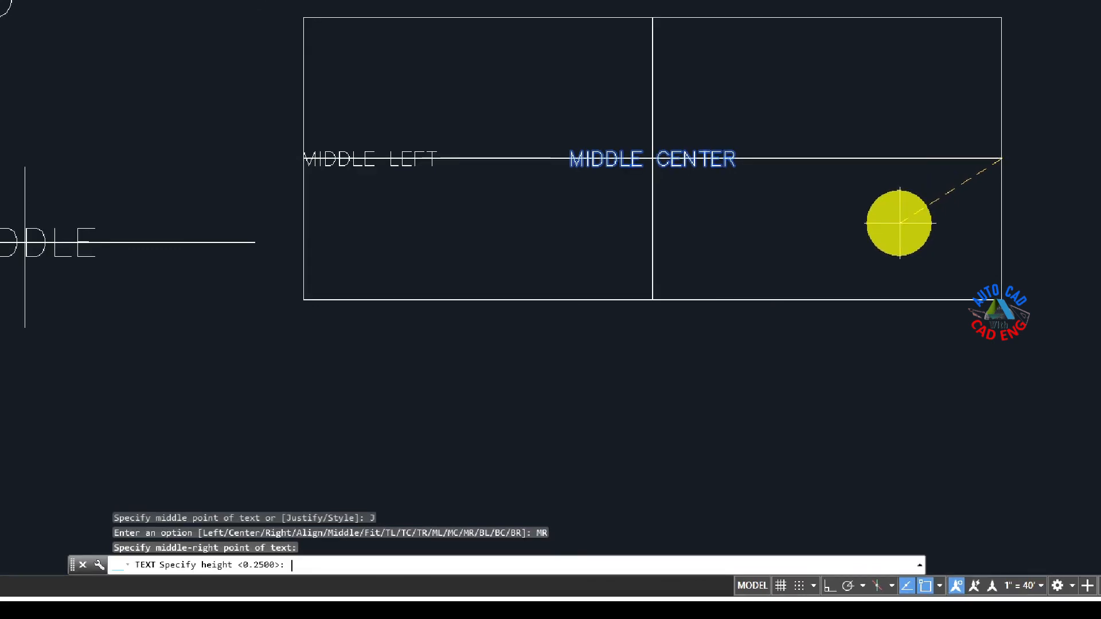
pyautogui.press('Return')
pyautogui.press('Return')
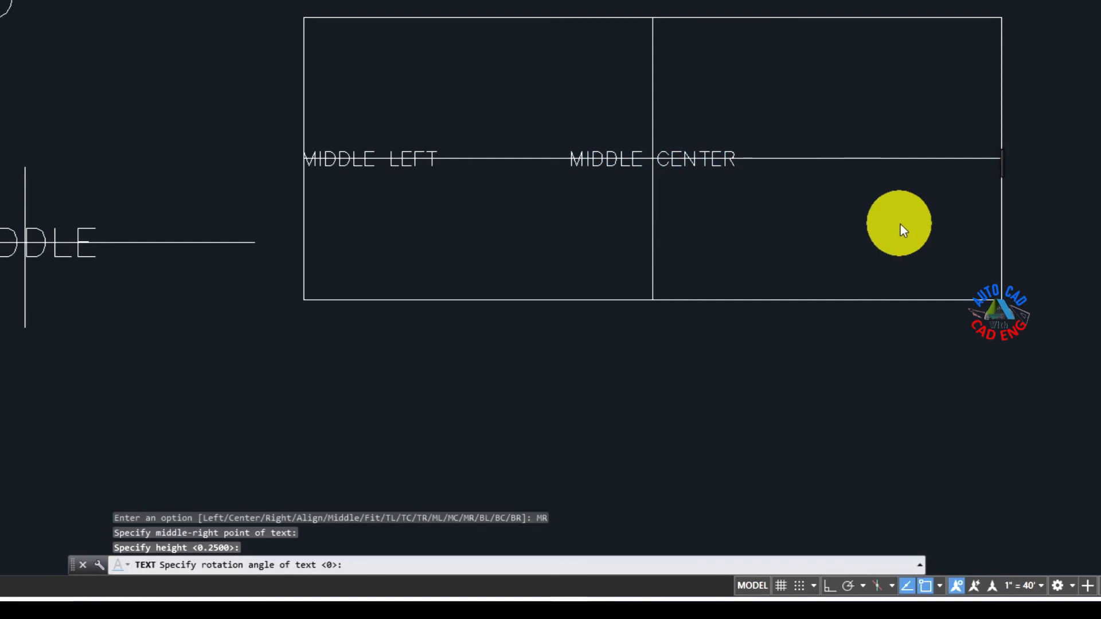
pyautogui.write('M')
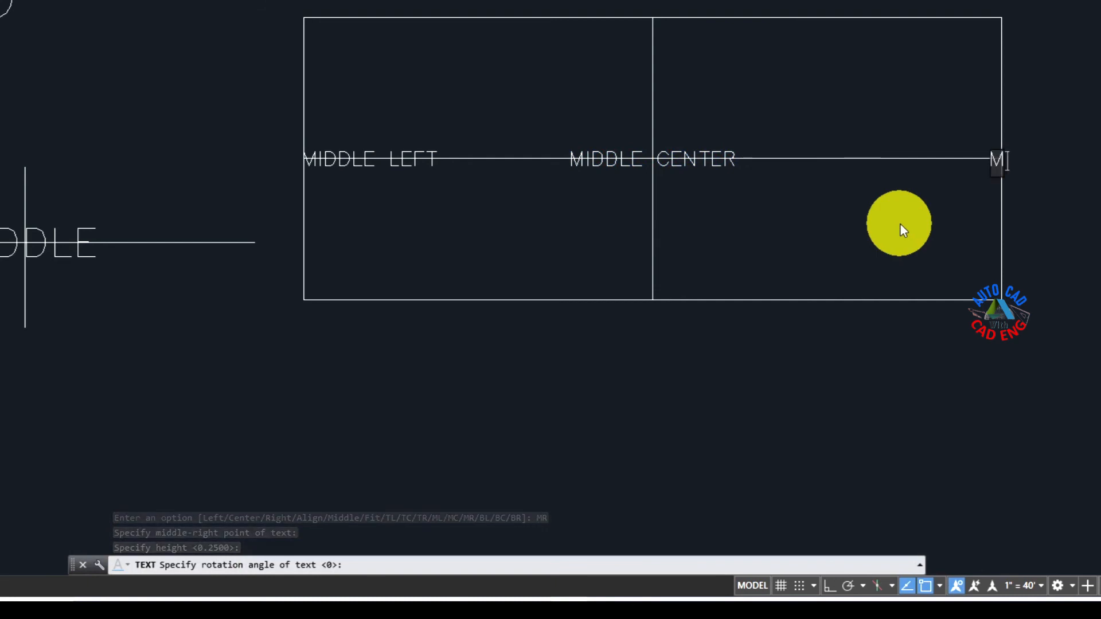
pyautogui.write('IDDLE')
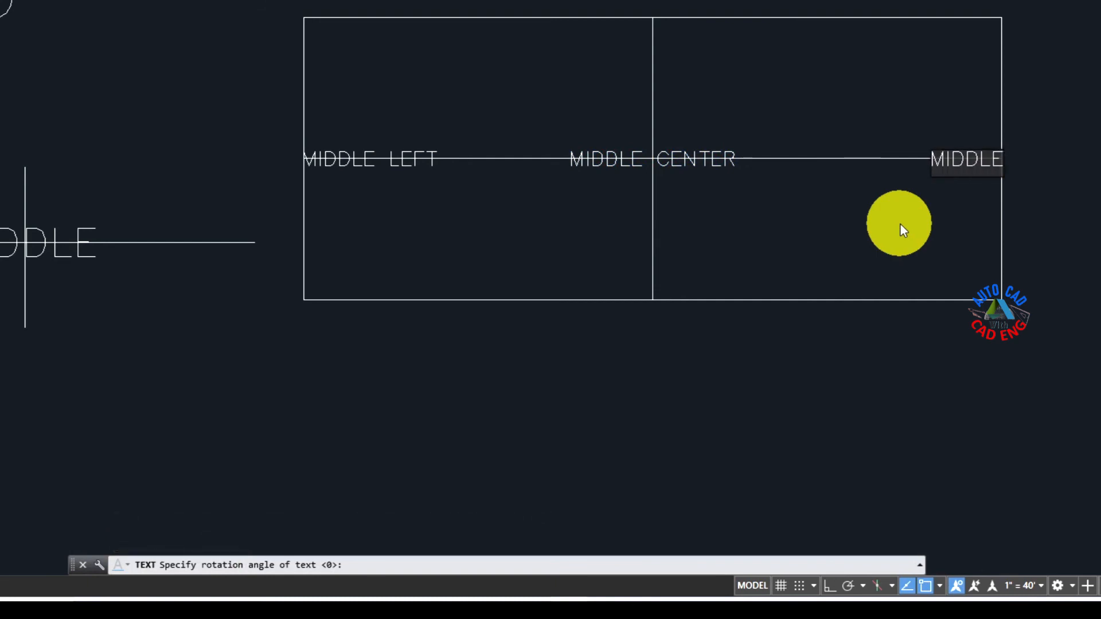
pyautogui.write(' RIGHT')
pyautogui.press('BackSpace')
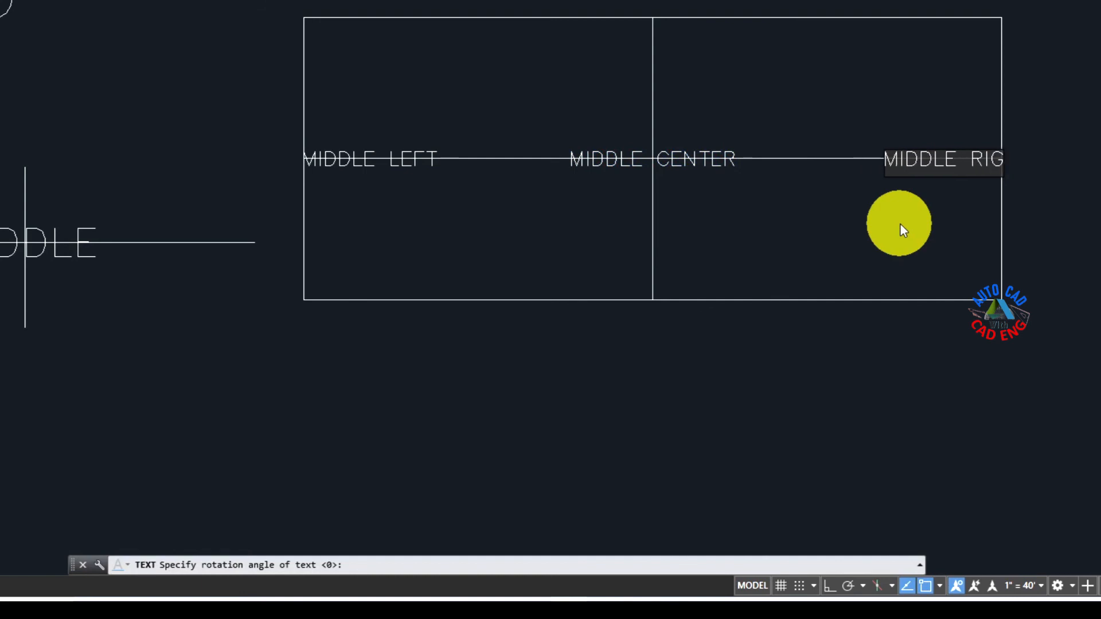
pyautogui.write('HT')
pyautogui.press('Return')
pyautogui.press('Return')
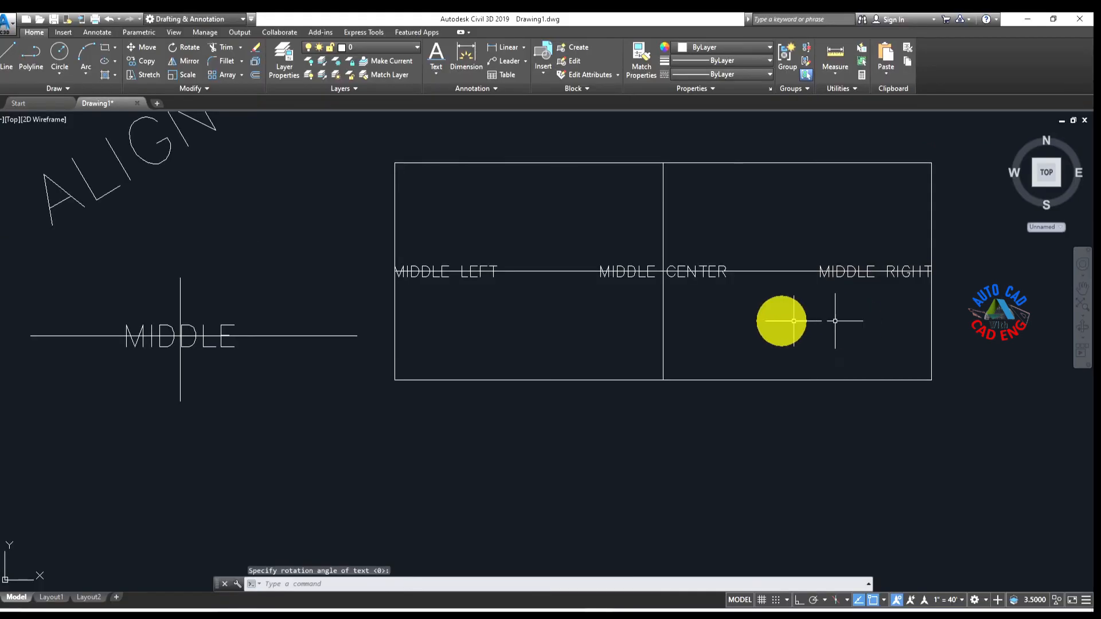
# Step: Start another single-line text with the TEXT command and bring up its justification options
pyautogui.scroll(-6, 640, 321)
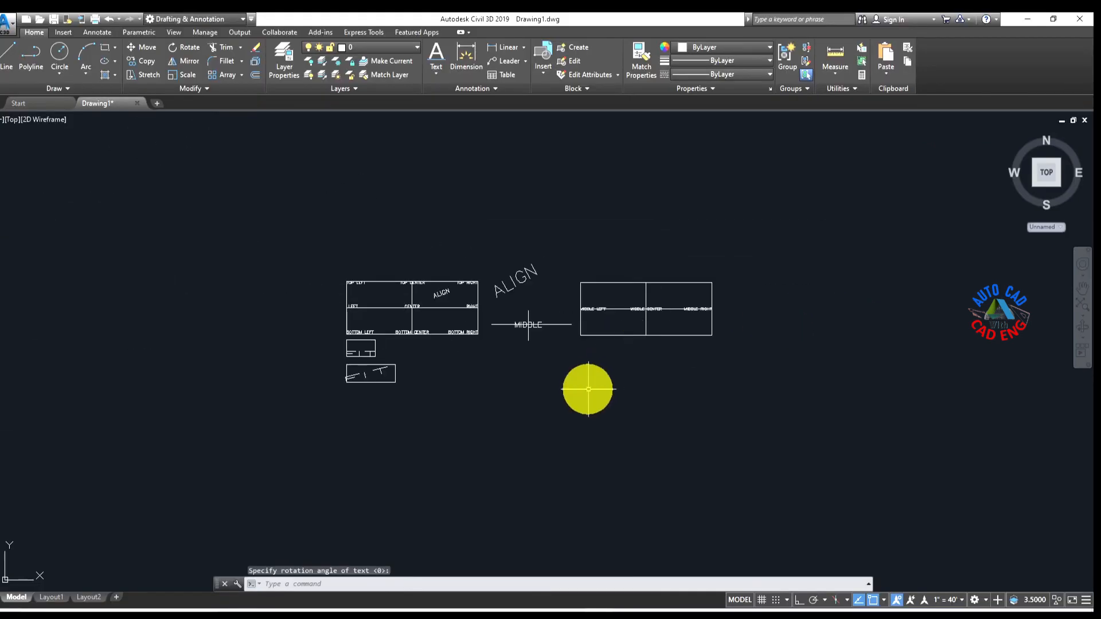
pyautogui.scroll(4, 594, 352)
pyautogui.moveTo(573, 273); pyautogui.dragTo(695, 329, button='middle')
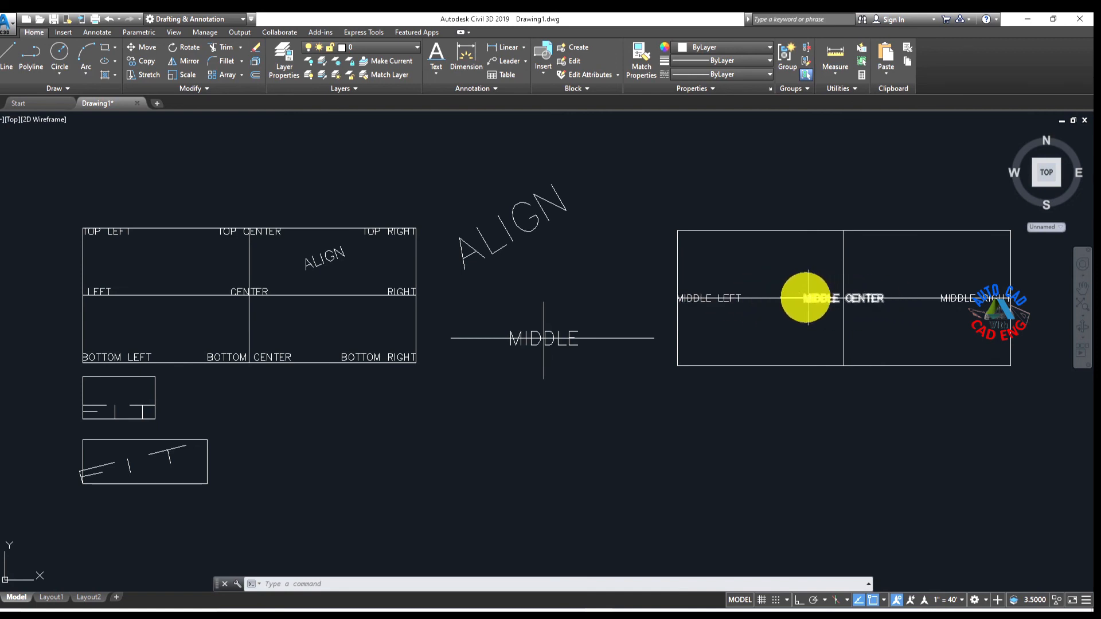
pyautogui.scroll(4, 674, 297)
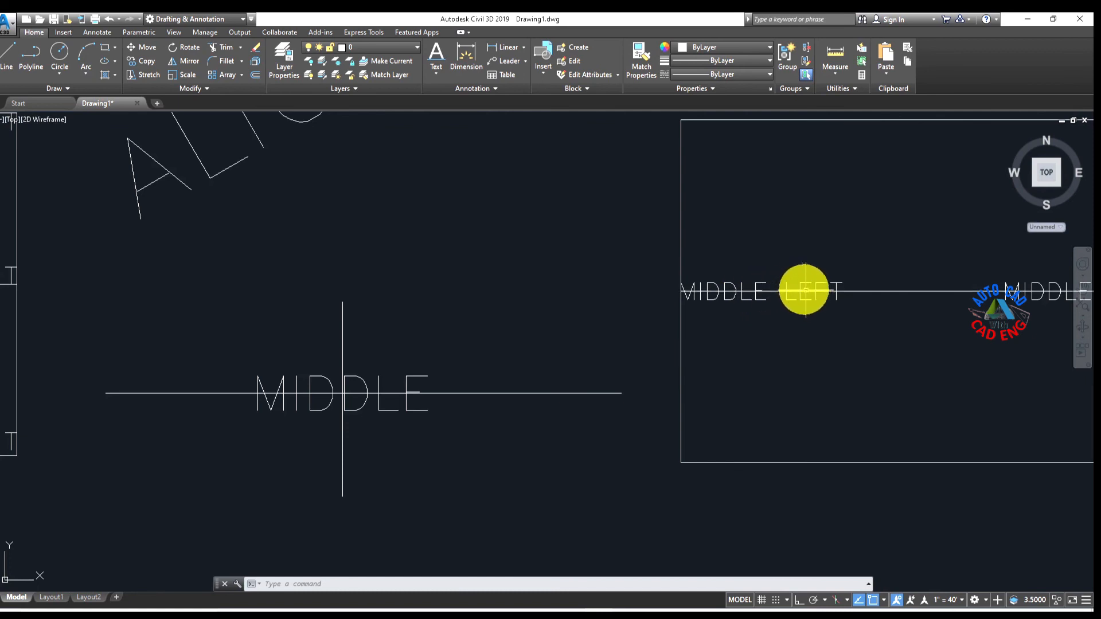
pyautogui.scroll(-2, 822, 296)
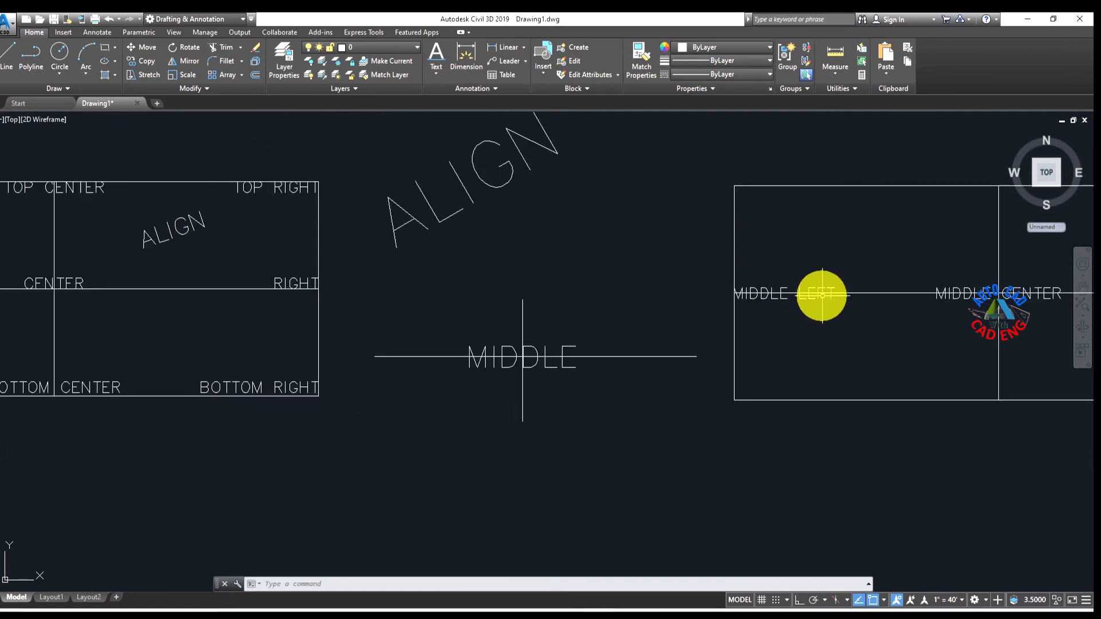
pyautogui.scroll(-2, 822, 296)
pyautogui.write('TEXT')
pyautogui.press('Return')
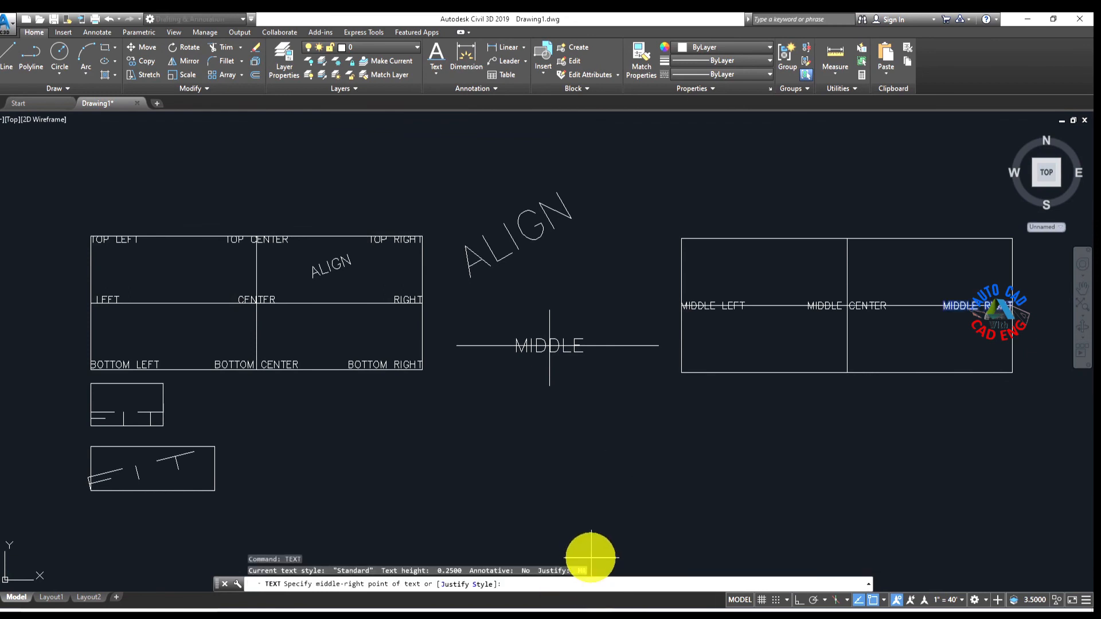
pyautogui.click(458, 584)
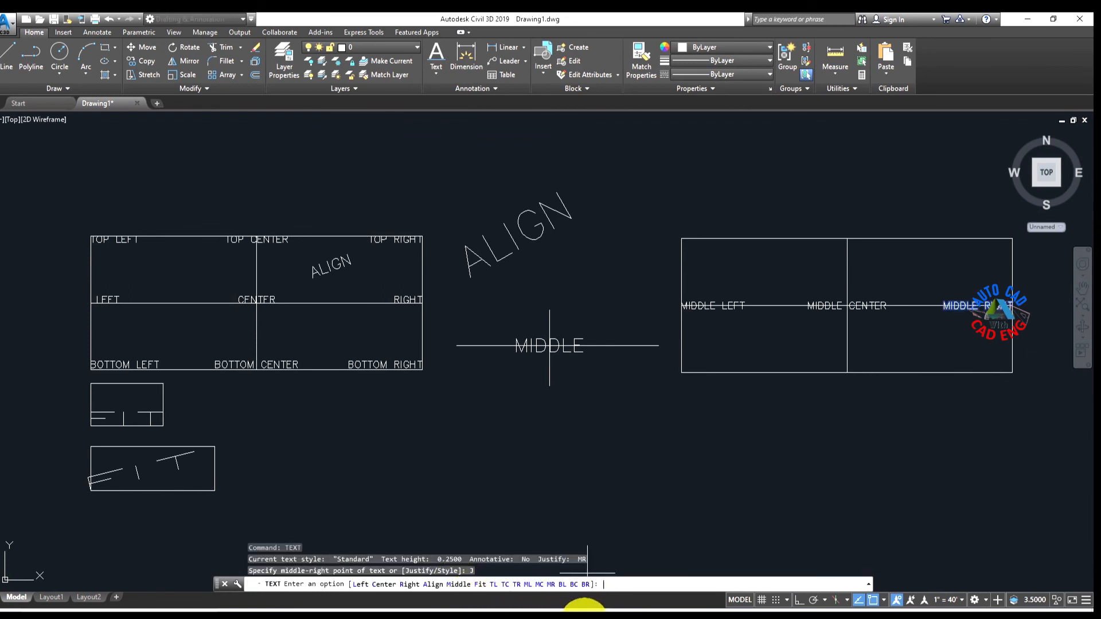